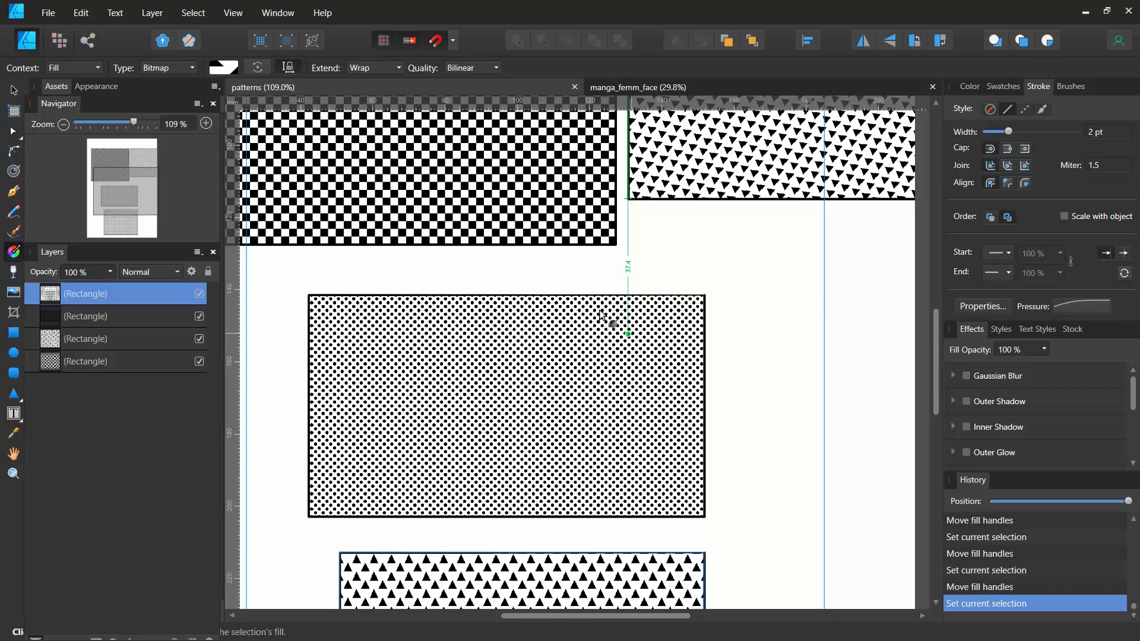
# - Hide the Background layer in the manga face document and expand the La Femme group to inspect its halftone shading
pyautogui.click(633, 91)
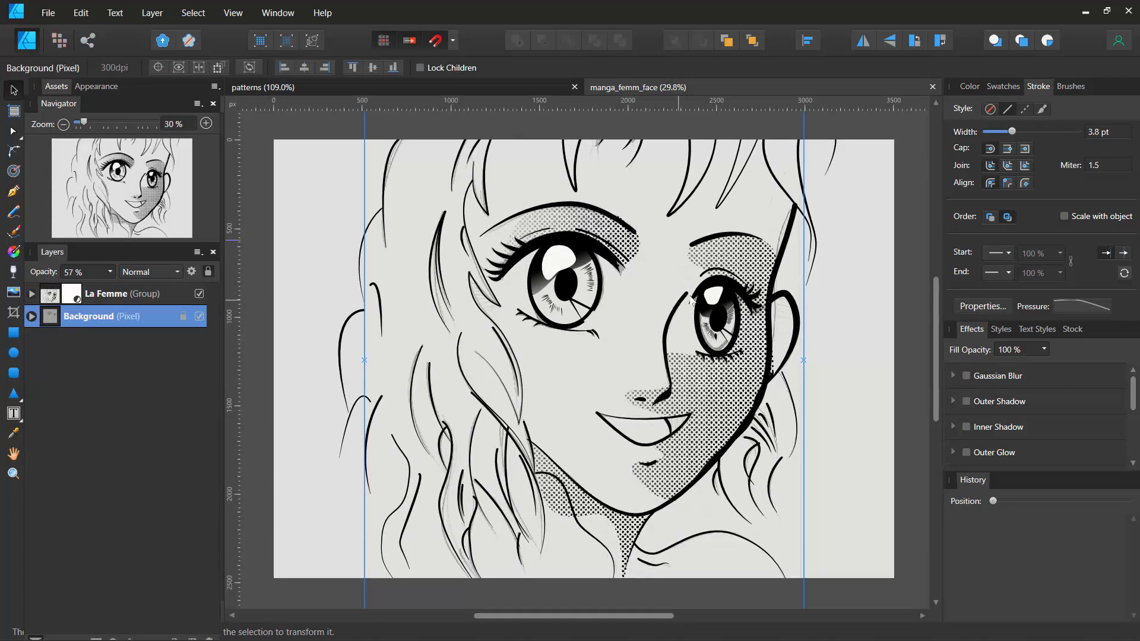
pyautogui.scroll(5, 705, 389)
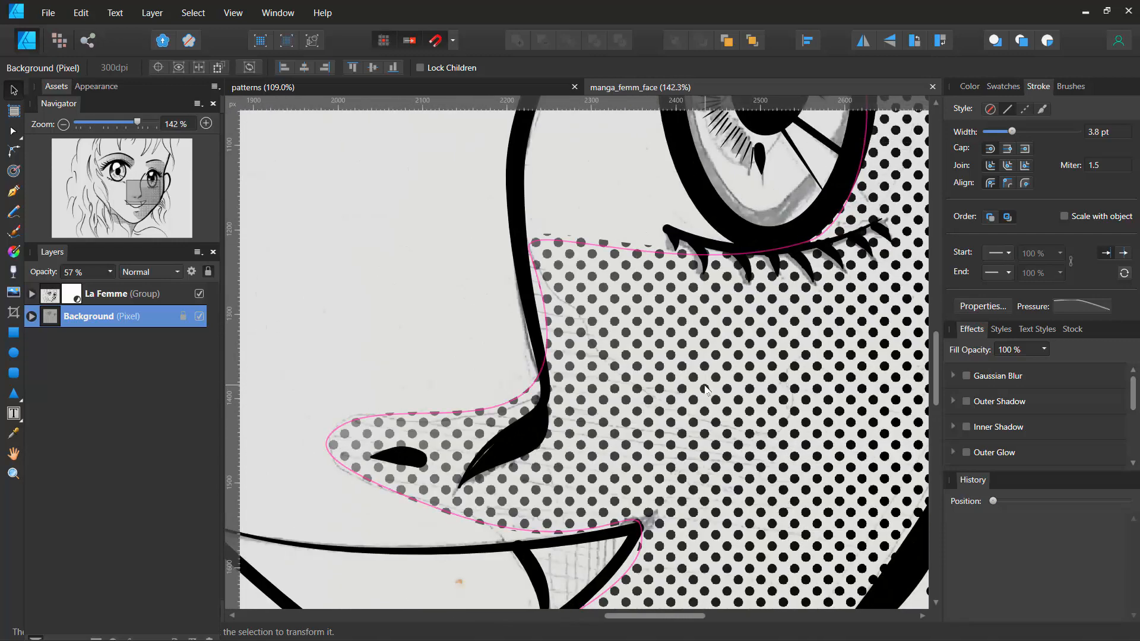
pyautogui.scroll(-2, 705, 389)
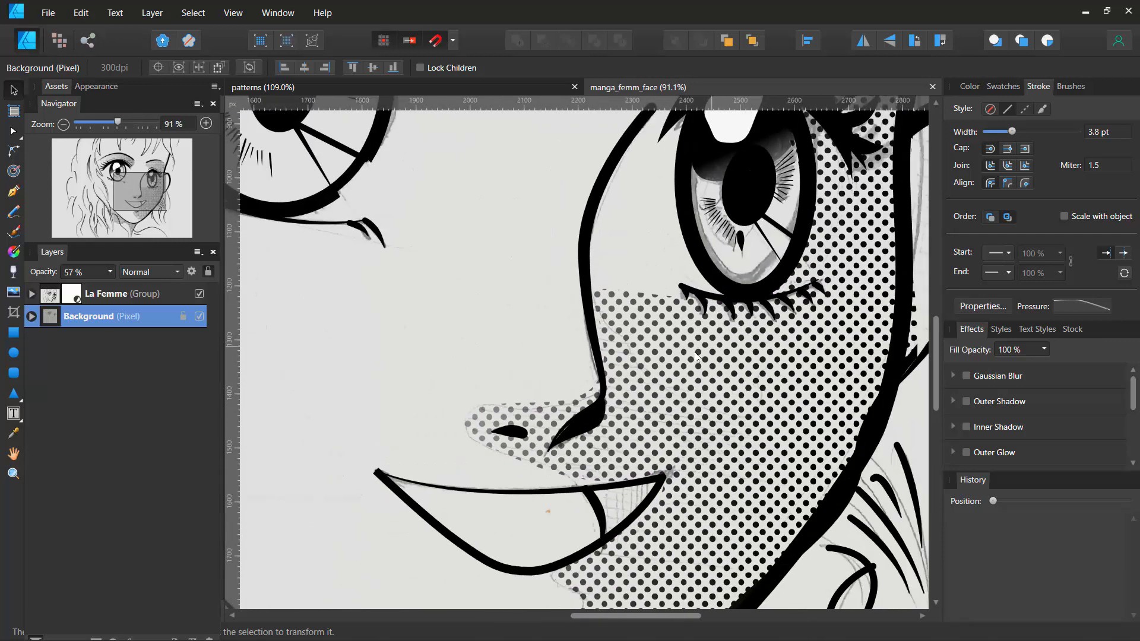
pyautogui.click(200, 316)
pyautogui.moveTo(854, 313); pyautogui.dragTo(919, 483)
pyautogui.moveTo(625, 228); pyautogui.dragTo(439, 268)
pyautogui.moveTo(100, 175); pyautogui.dragTo(136, 209)
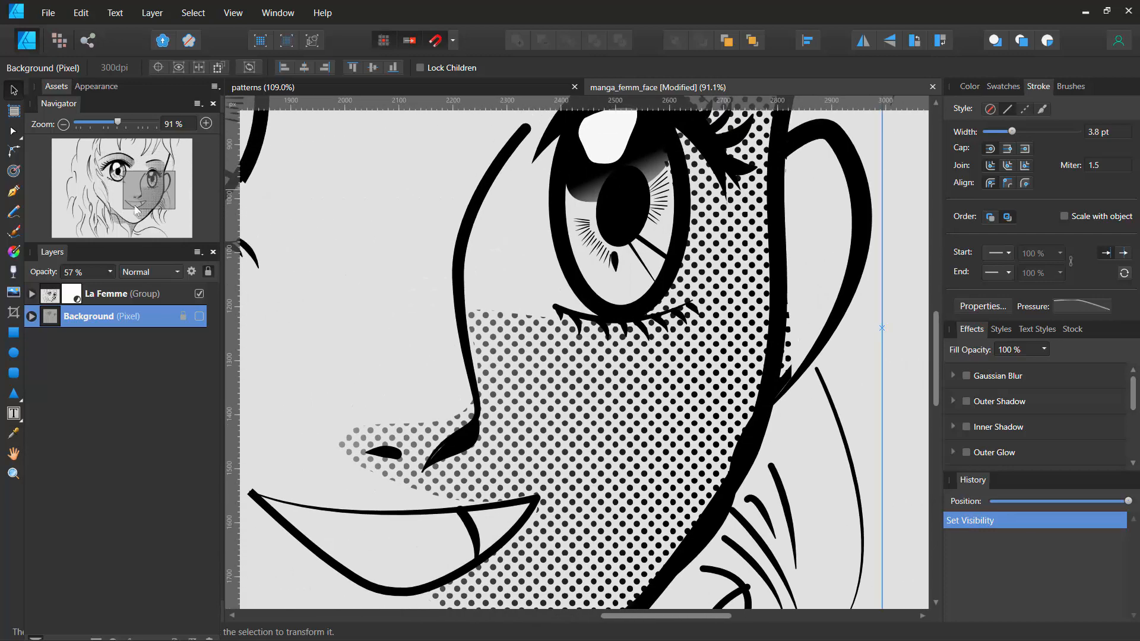
pyautogui.scroll(-5, 468, 259)
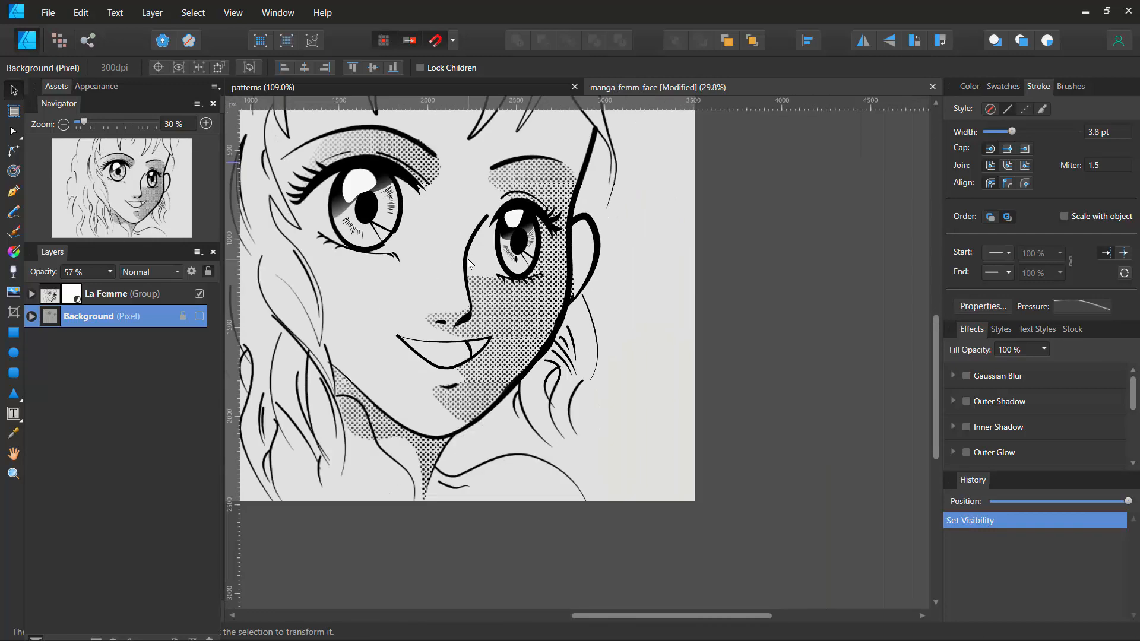
pyautogui.scroll(4, 489, 287)
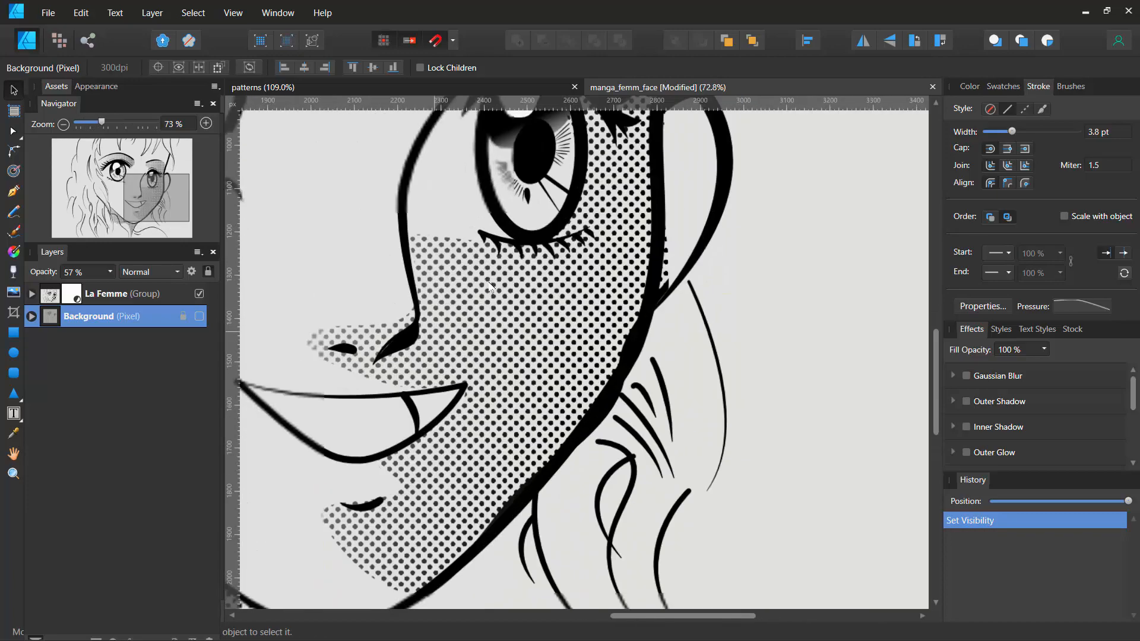
pyautogui.scroll(3, 490, 287)
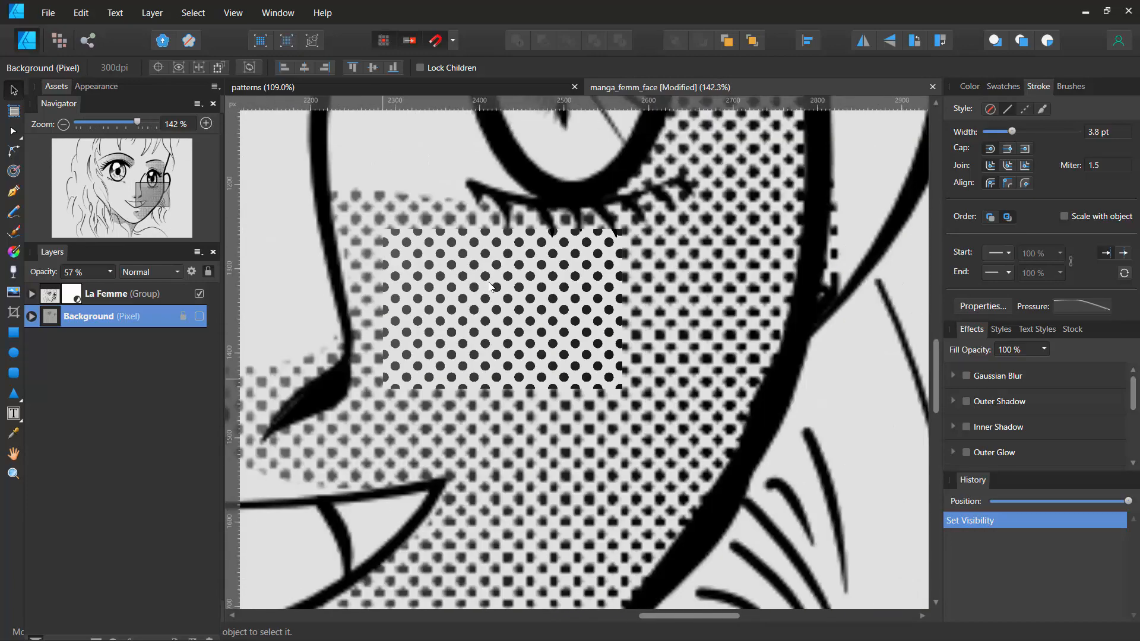
pyautogui.scroll(-4, 489, 287)
pyautogui.click(32, 294)
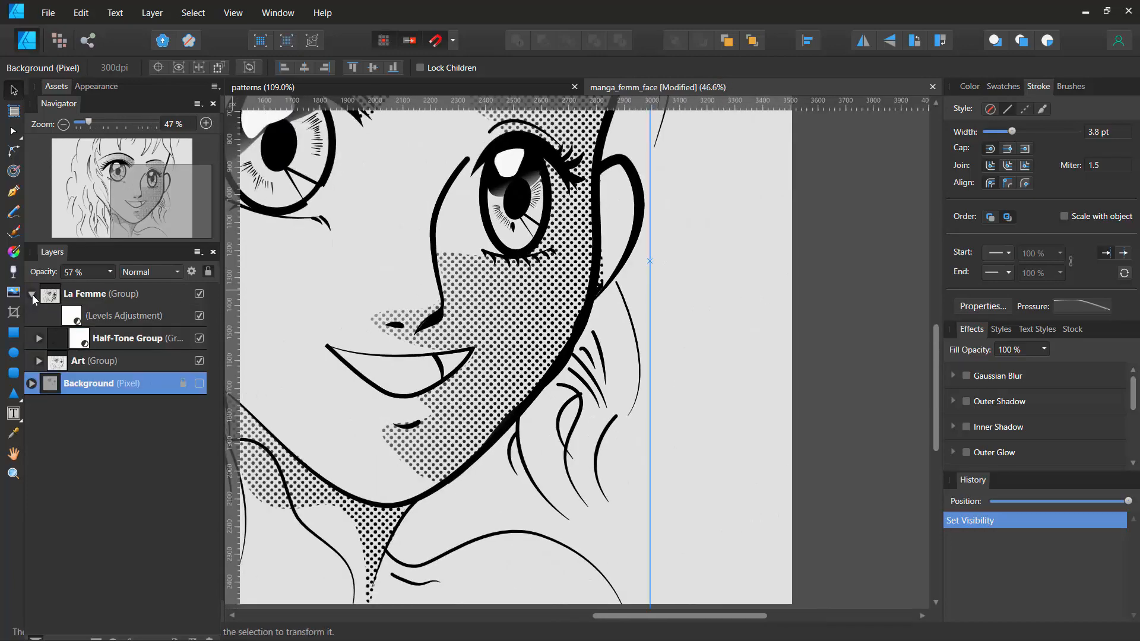
# - Shrink the checkerboard rectangle's bitmap fill in the patterns document by moving its fill handles with the Fill tool
pyautogui.click(305, 86)
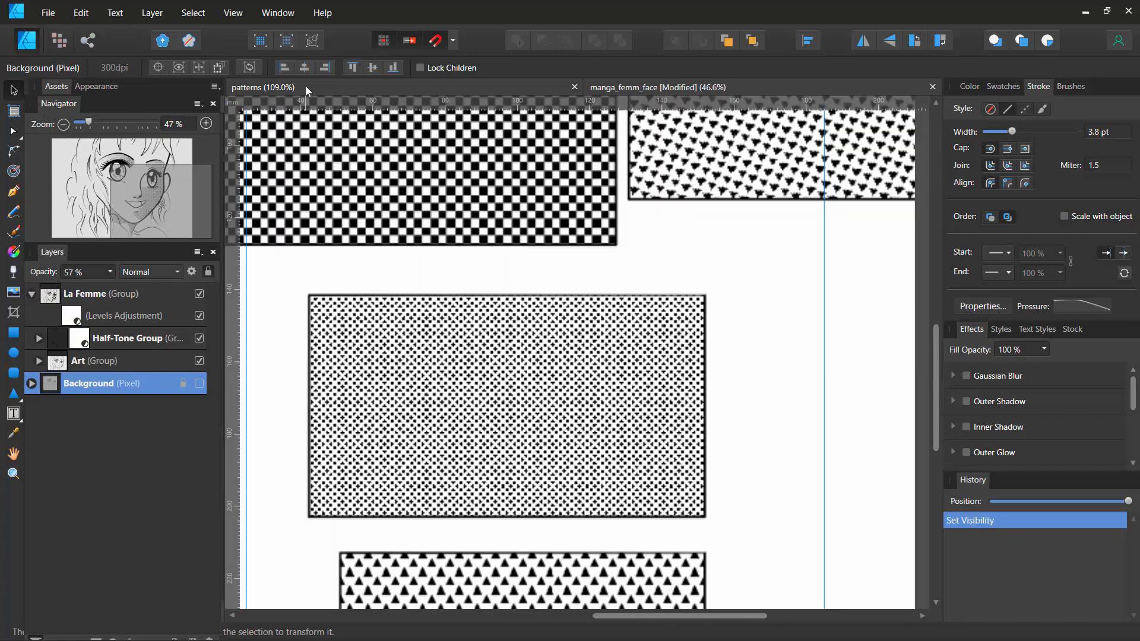
pyautogui.press('g')
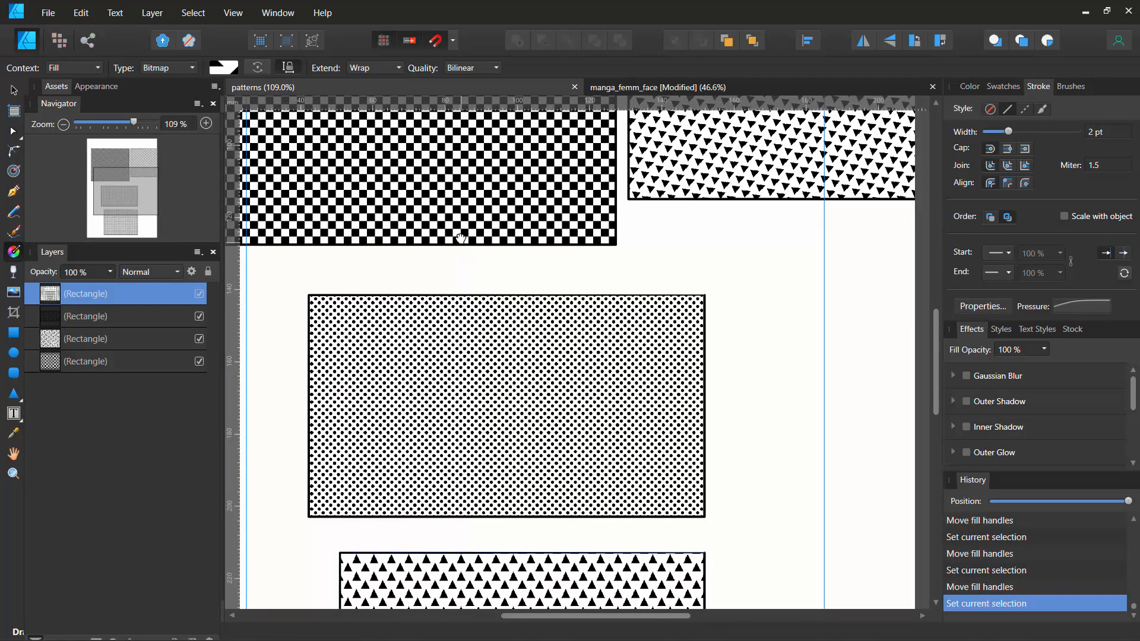
pyautogui.moveTo(457, 230); pyautogui.dragTo(588, 493)
pyautogui.click(527, 269)
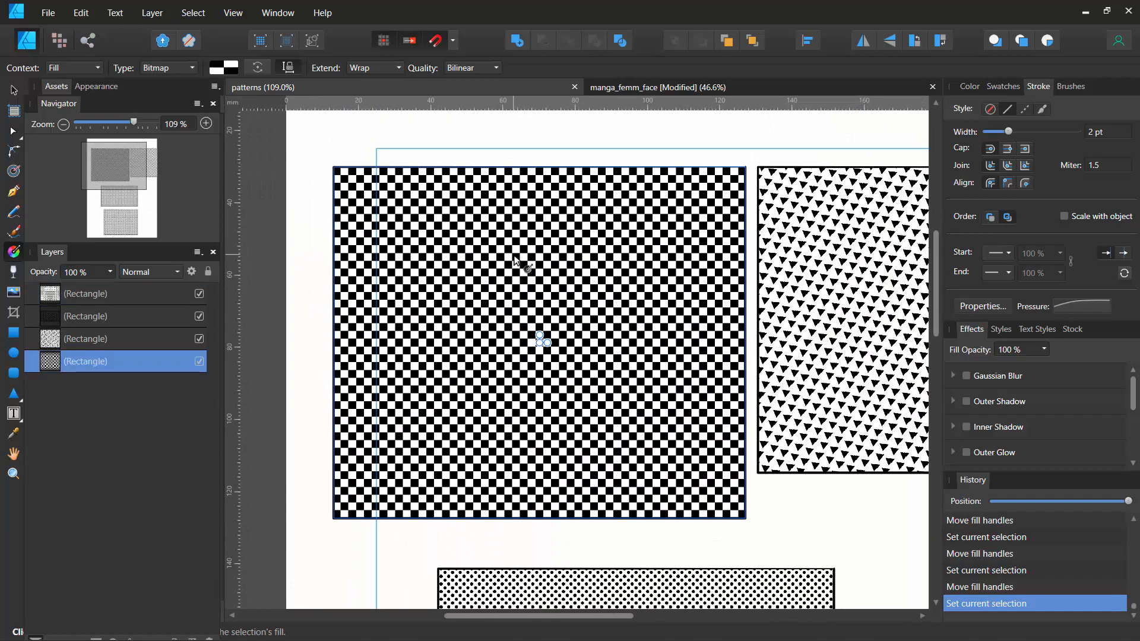
pyautogui.scroll(5, 535, 339)
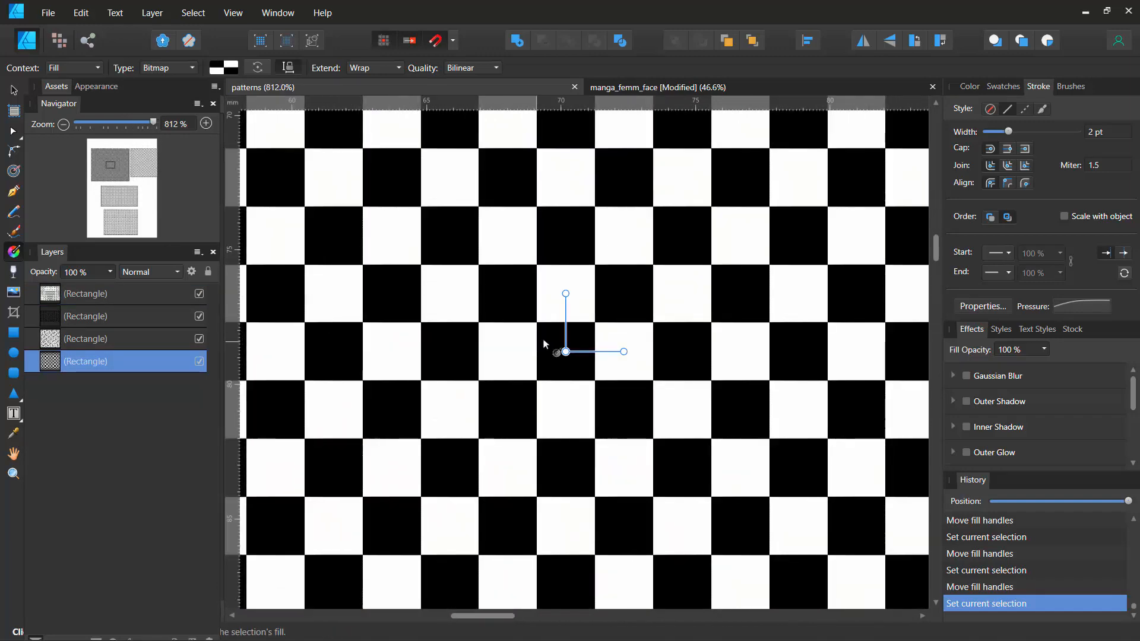
pyautogui.moveTo(563, 295); pyautogui.dragTo(565, 336)
pyautogui.scroll(-3, 509, 260)
pyautogui.scroll(-4, 508, 259)
pyautogui.scroll(3, 508, 261)
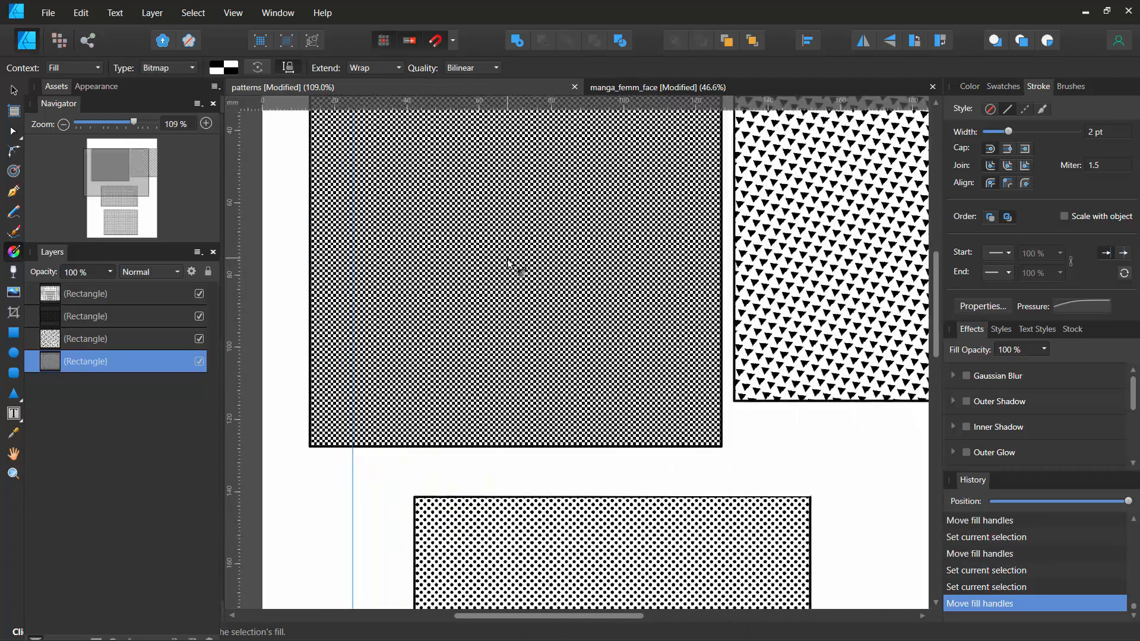
pyautogui.scroll(7, 514, 262)
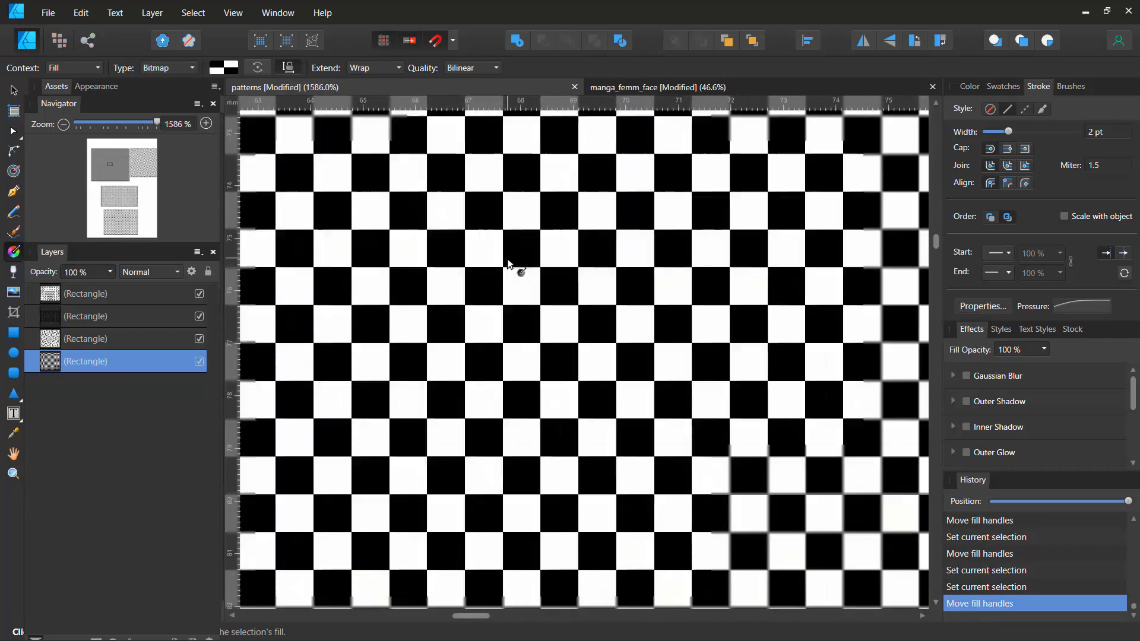
pyautogui.moveTo(634, 397)
pyautogui.mouseDown()
pyautogui.moveTo(631, 352)
pyautogui.moveTo(635, 378)
pyautogui.mouseUp()
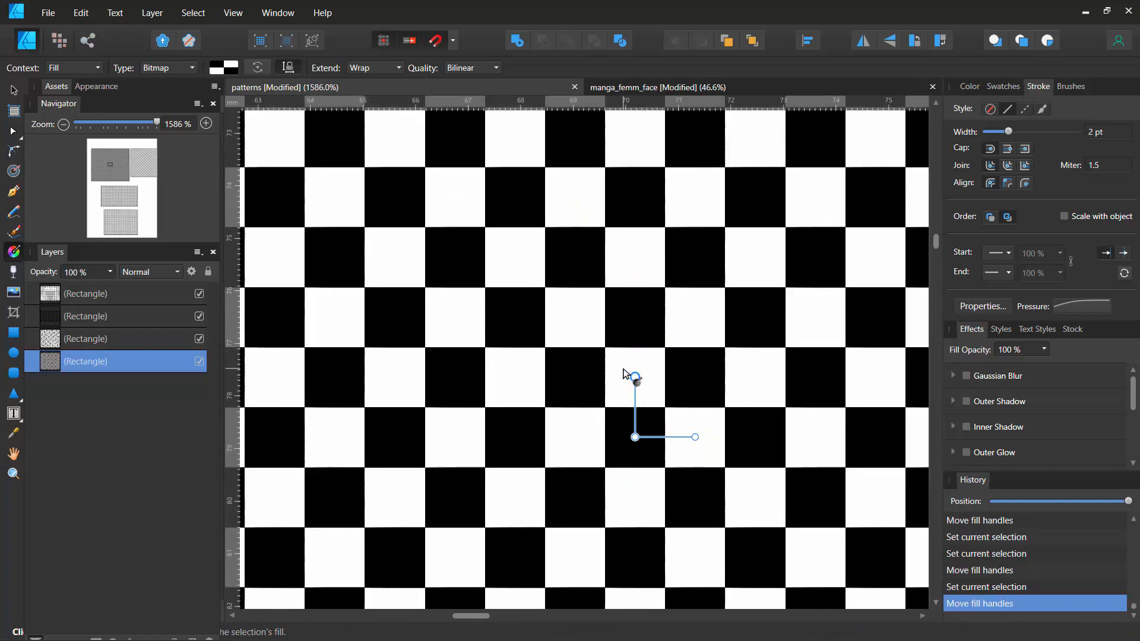
# - Reset the studio panel layout
pyautogui.click(236, 15)
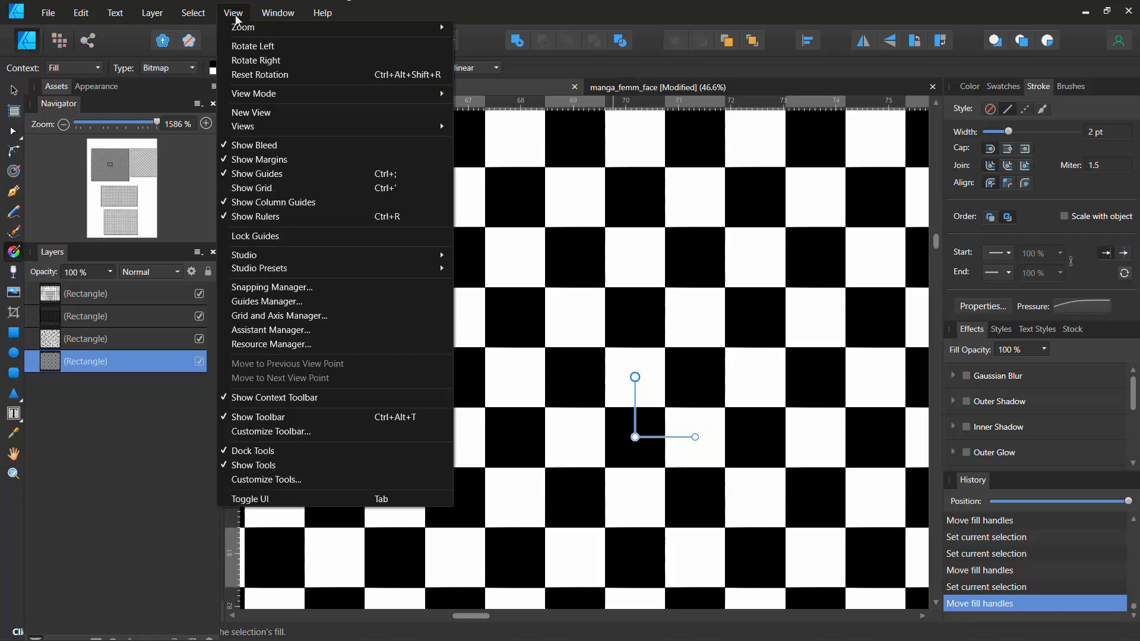
pyautogui.moveTo(249, 261)
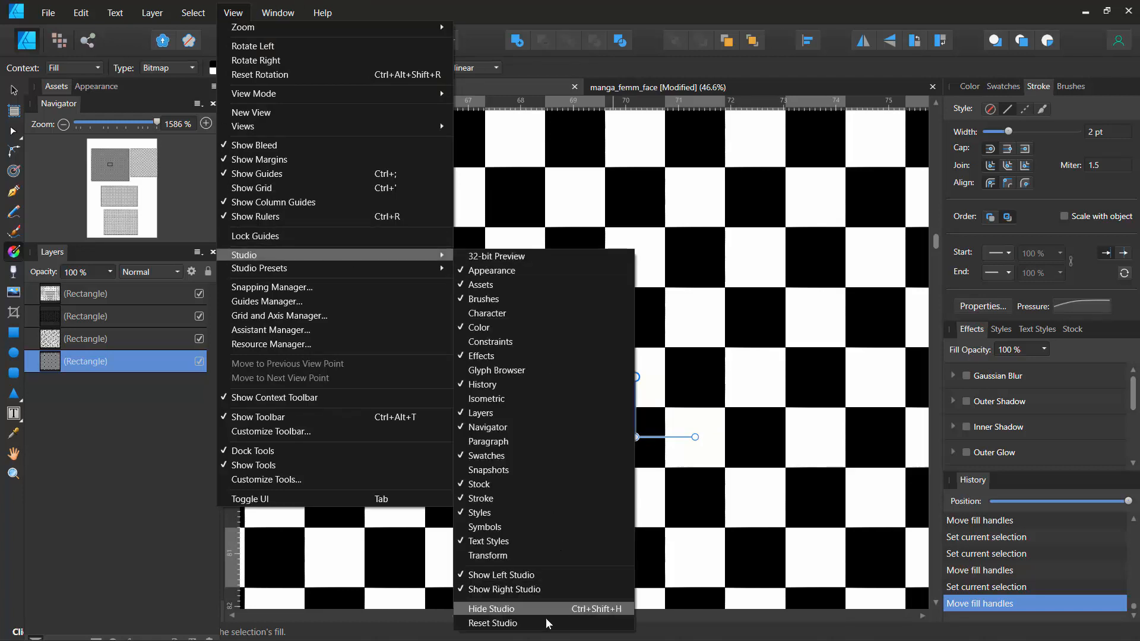
pyautogui.click(522, 623)
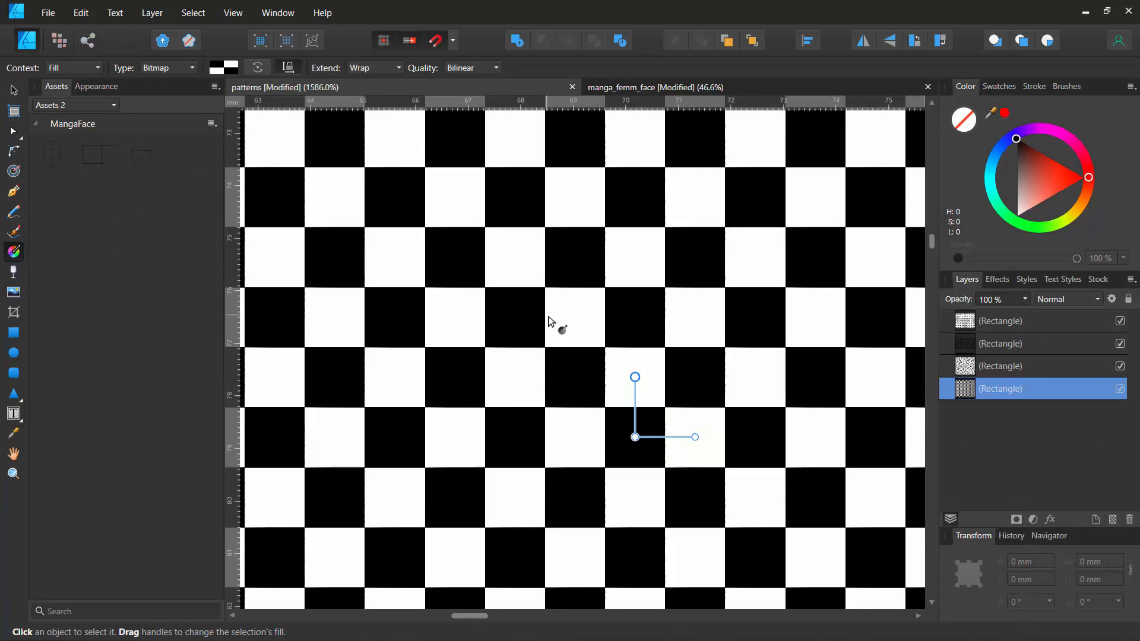
# - Create a new document from the Pattern preset, 400 × 400 px at 300 DPI in pixels
pyautogui.scroll(-10, 548, 321)
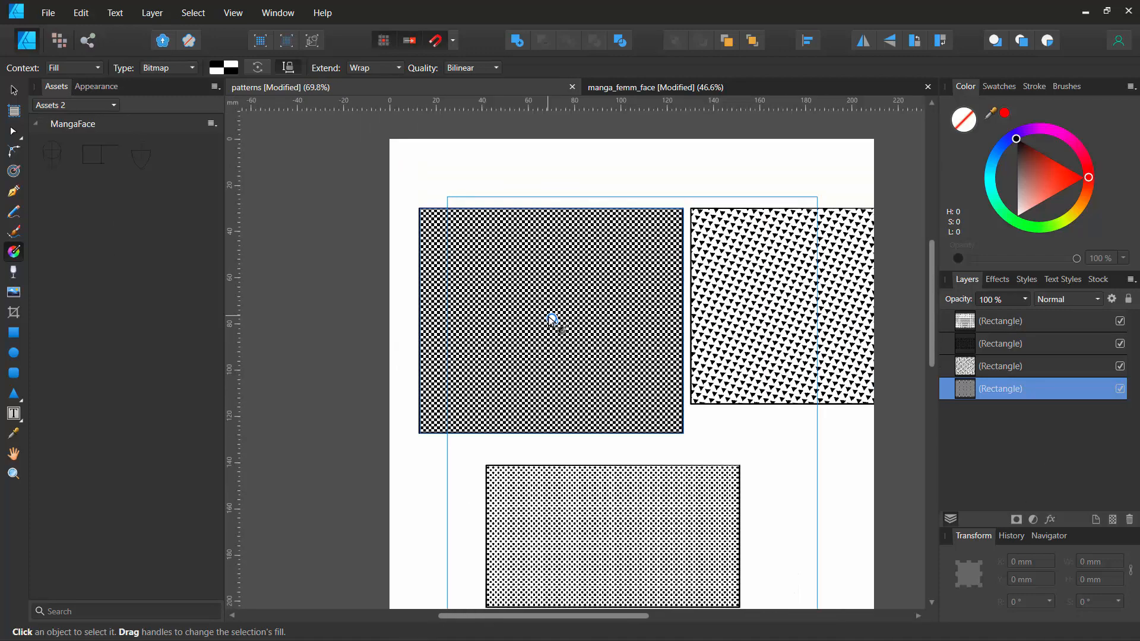
pyautogui.scroll(2, 550, 322)
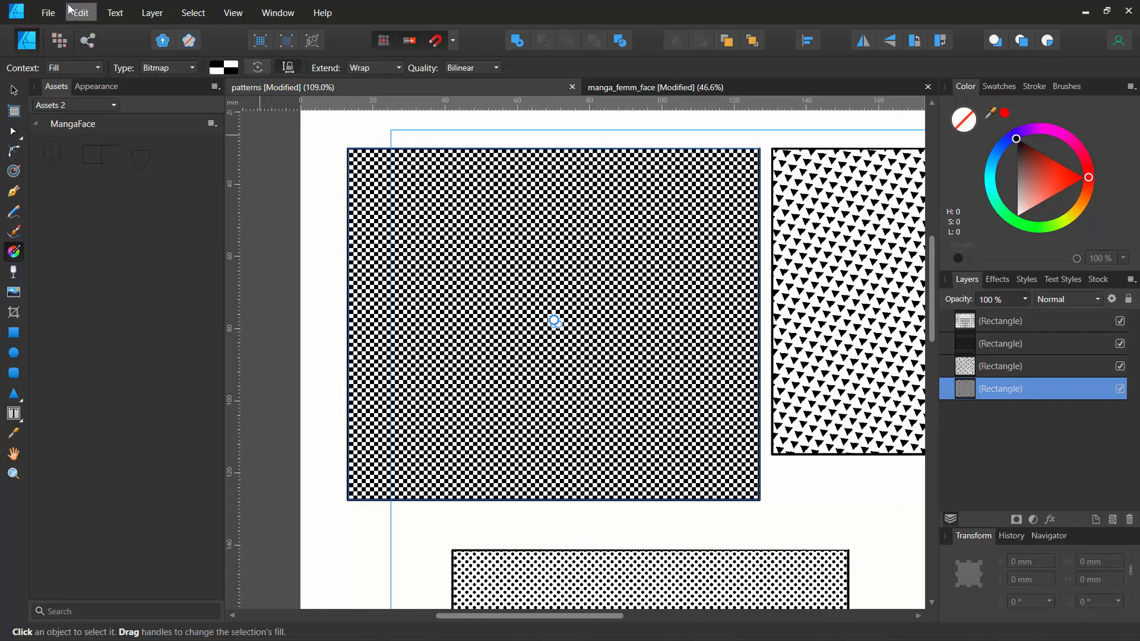
pyautogui.click(49, 13)
pyautogui.click(65, 44)
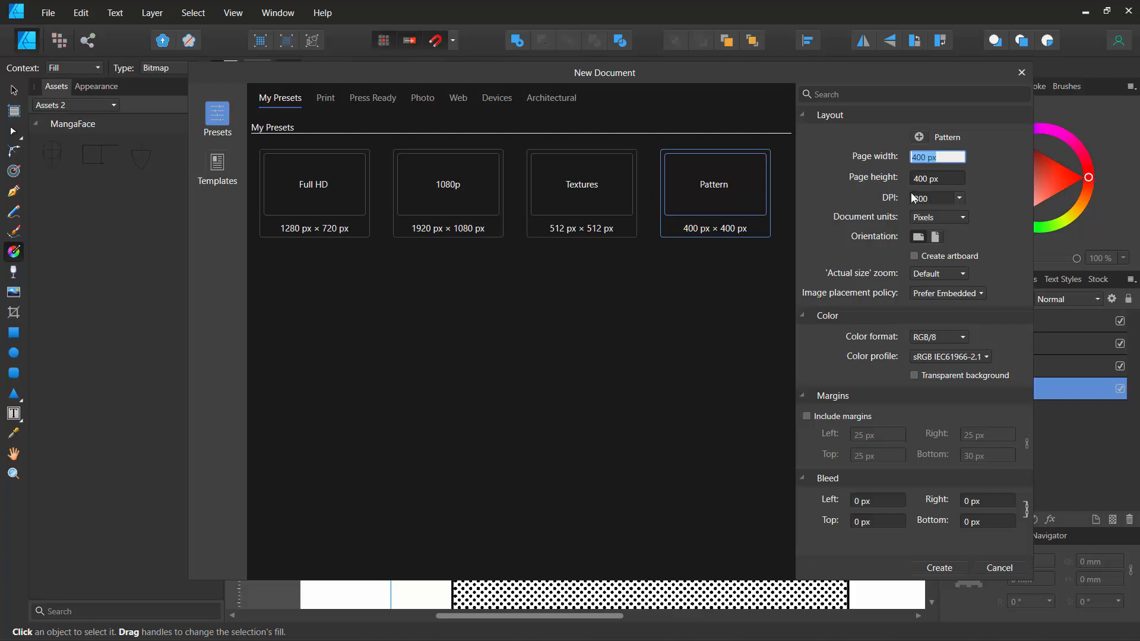
pyautogui.click(942, 217)
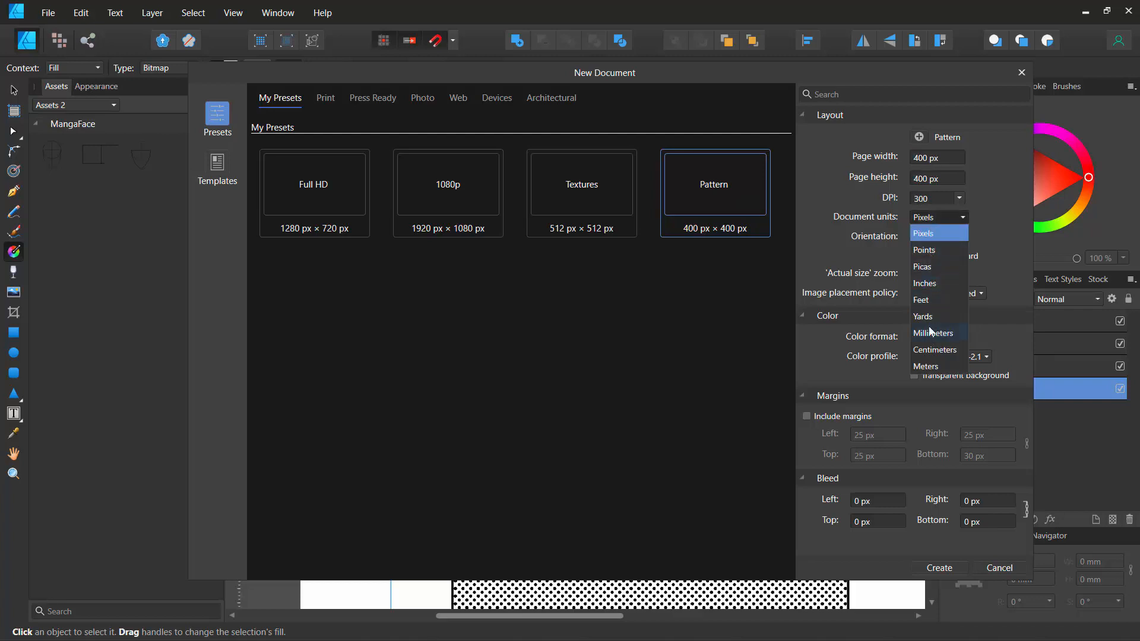
pyautogui.click(827, 155)
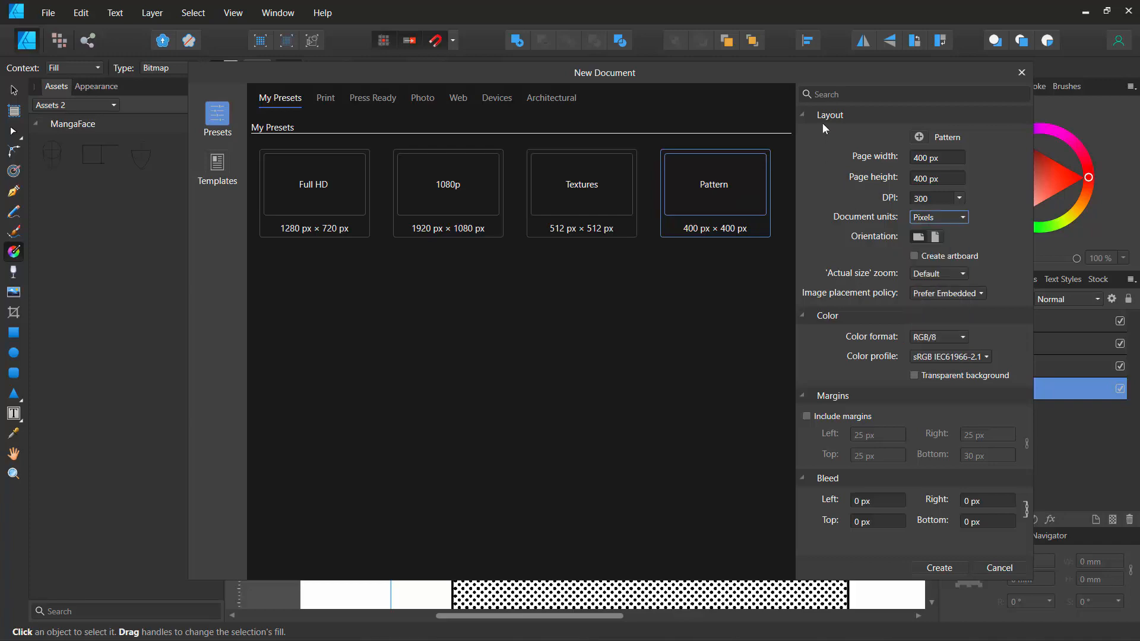
pyautogui.click(939, 568)
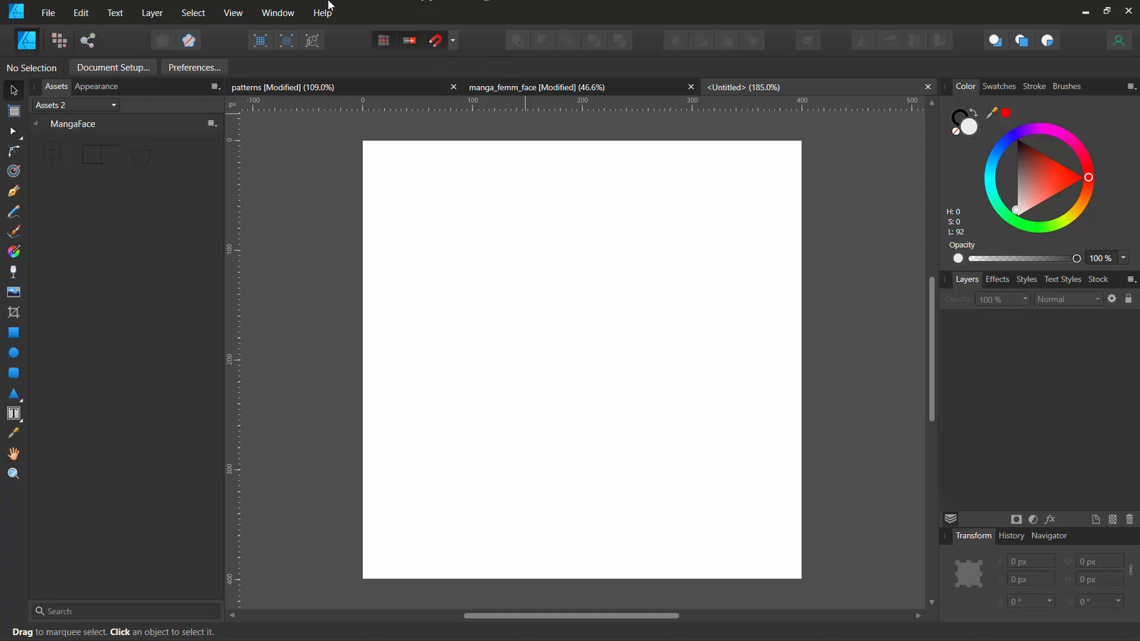
# - Show the grid in the new document
pyautogui.click(233, 14)
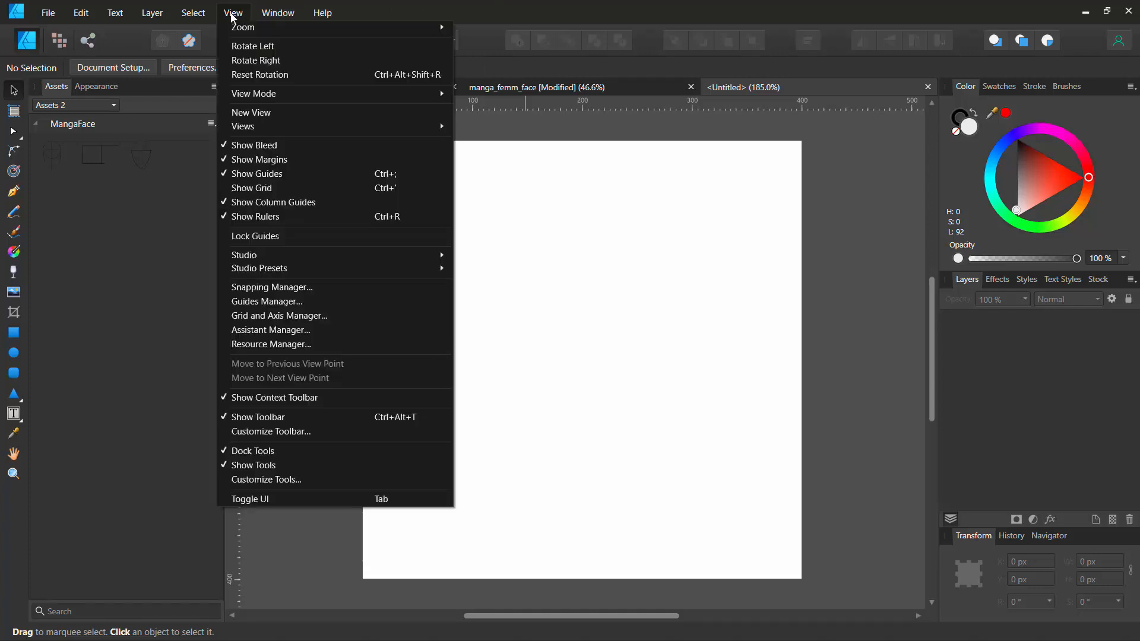
pyautogui.click(254, 188)
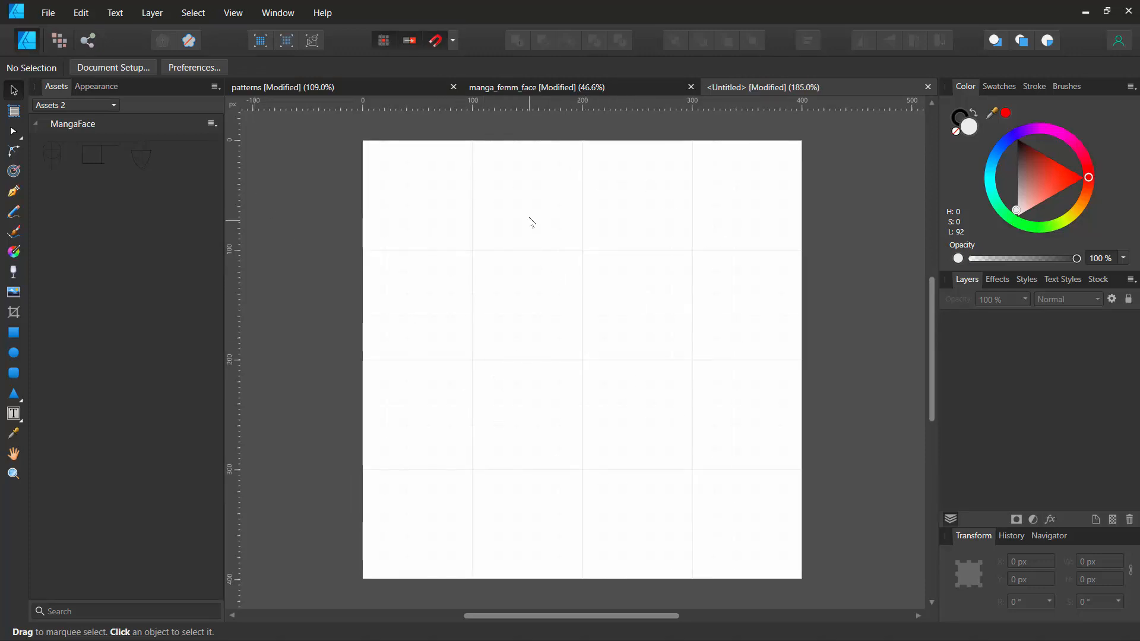
pyautogui.scroll(2, 531, 222)
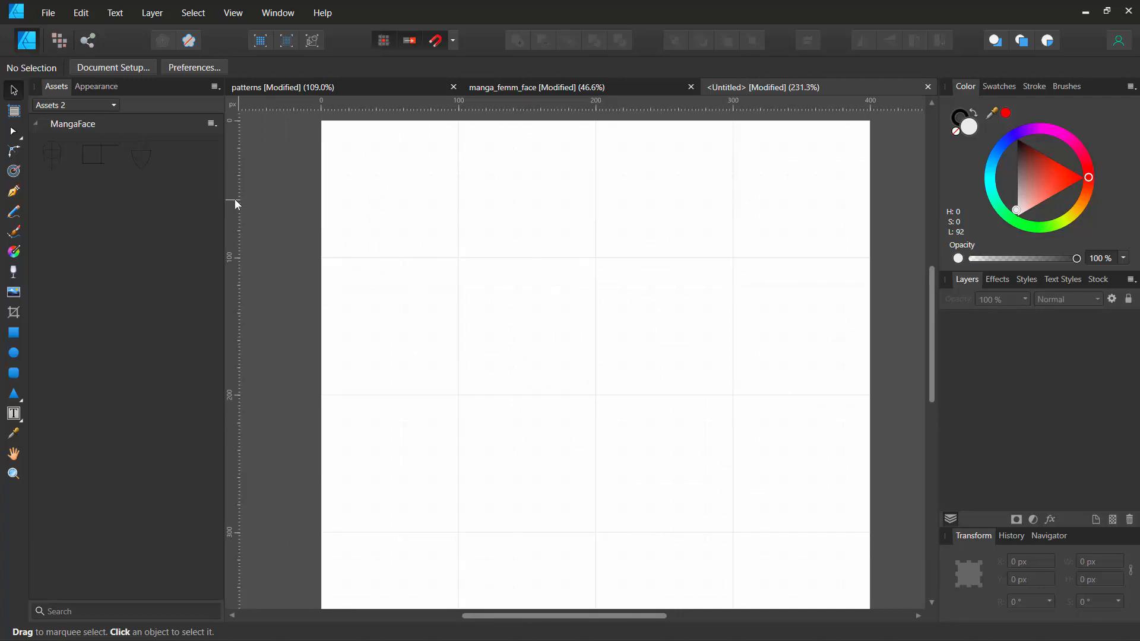
# - Add horizontal and vertical guides through the page centre at about 200 px
pyautogui.click(235, 11)
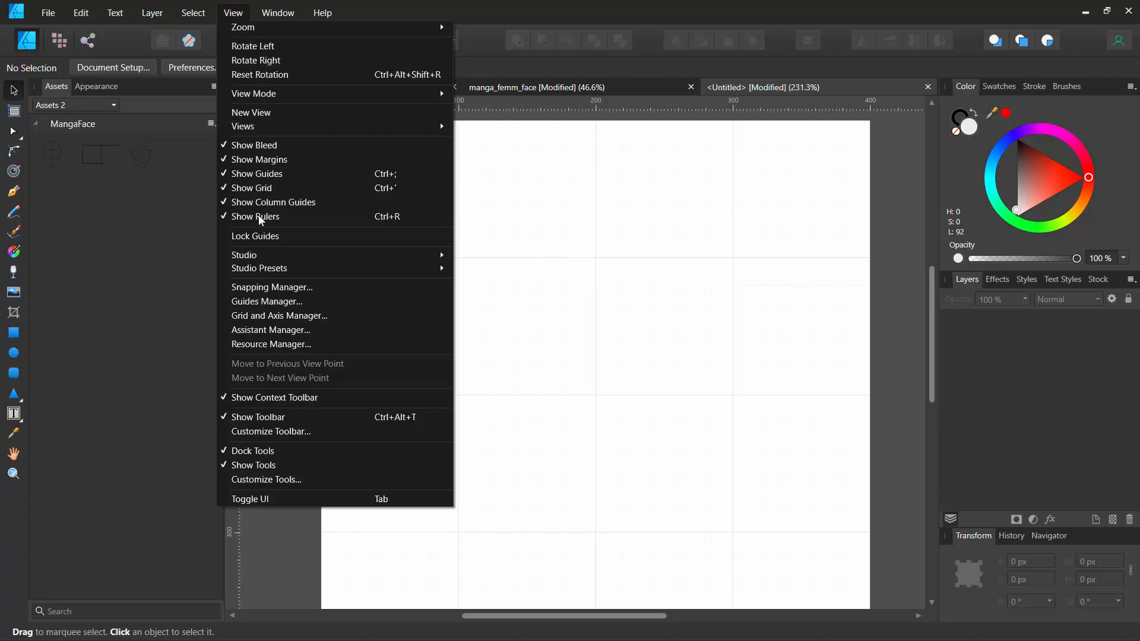
pyautogui.click(560, 6)
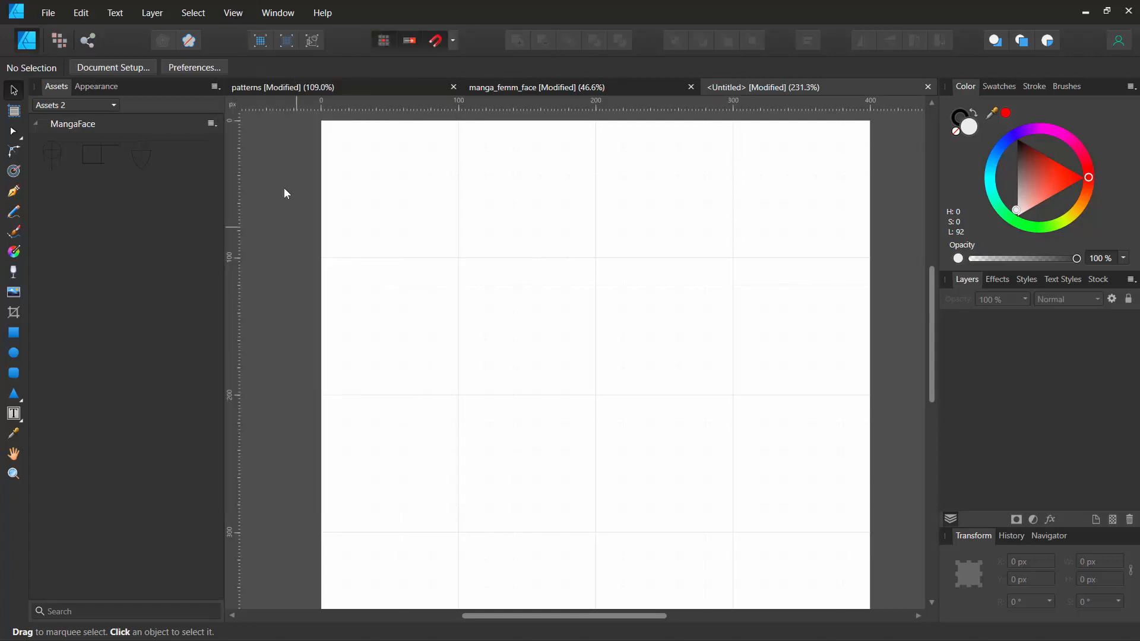
pyautogui.moveTo(349, 104); pyautogui.dragTo(390, 400)
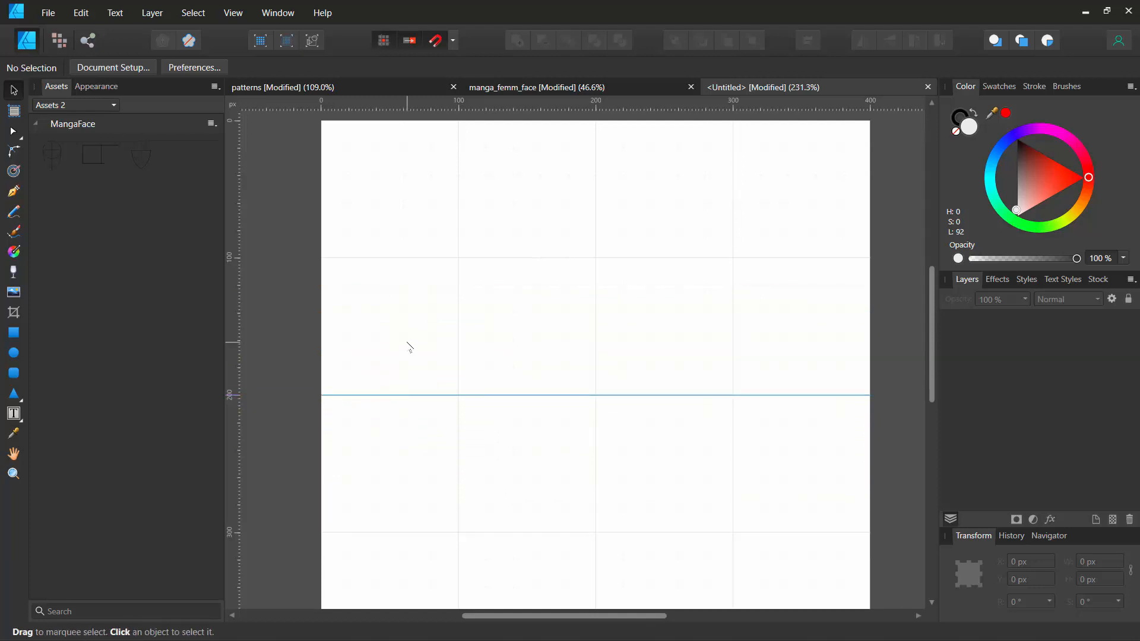
pyautogui.scroll(-3, 411, 346)
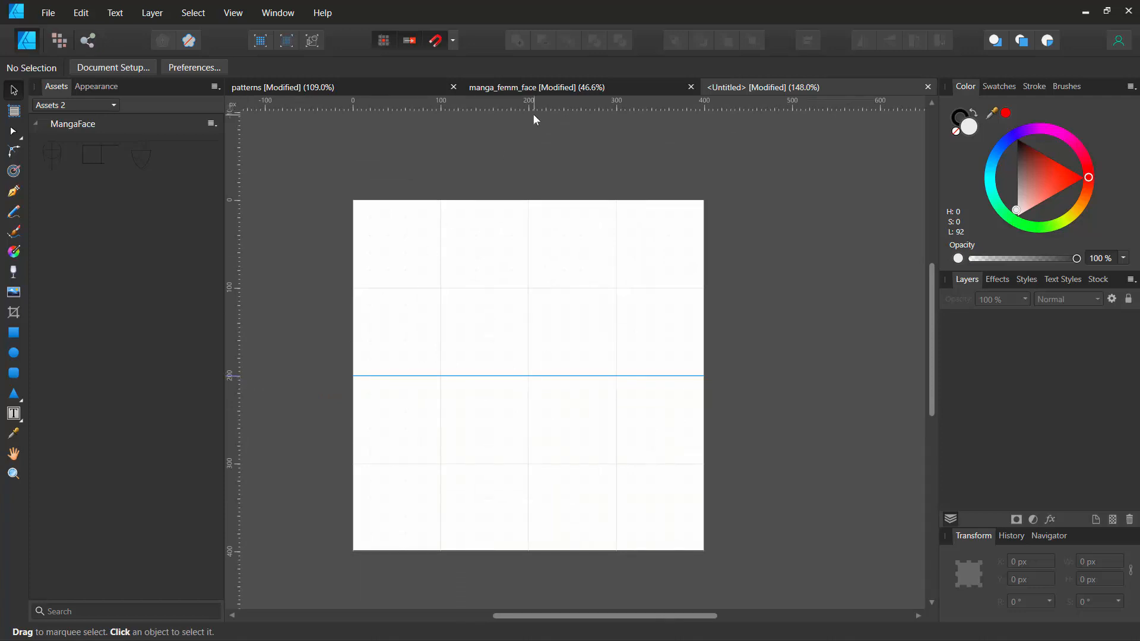
pyautogui.moveTo(231, 153); pyautogui.dragTo(528, 179)
# - Draw a 200 × 200 px square centred on the page at X 100 px, Y 100 px with the Rectangle tool
pyautogui.click(14, 332)
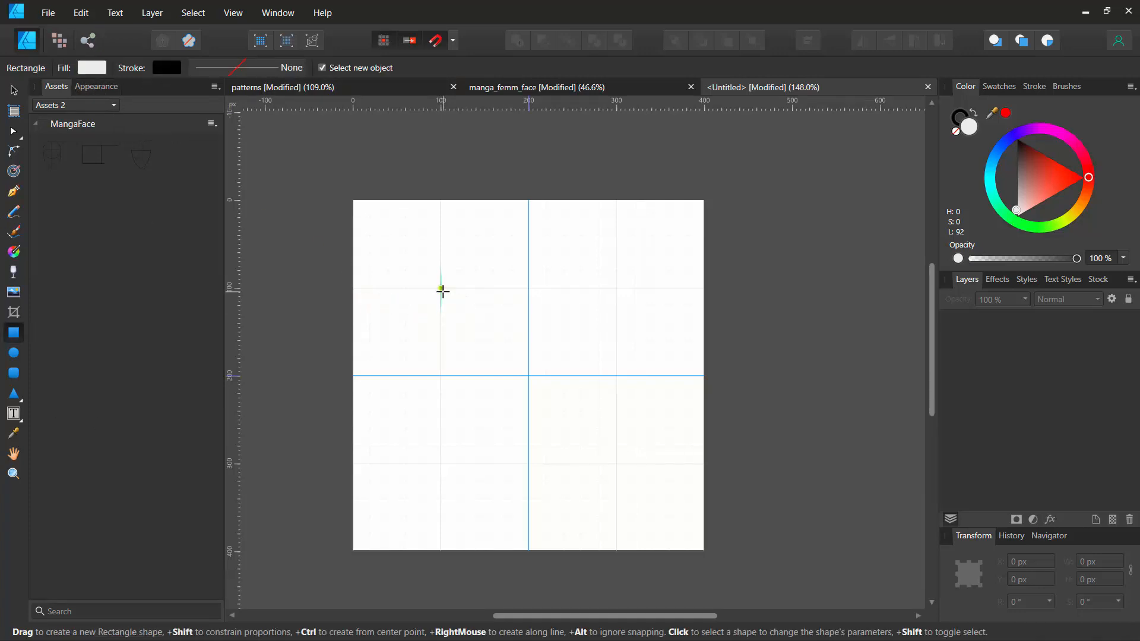
pyautogui.moveTo(441, 288); pyautogui.dragTo(616, 465)
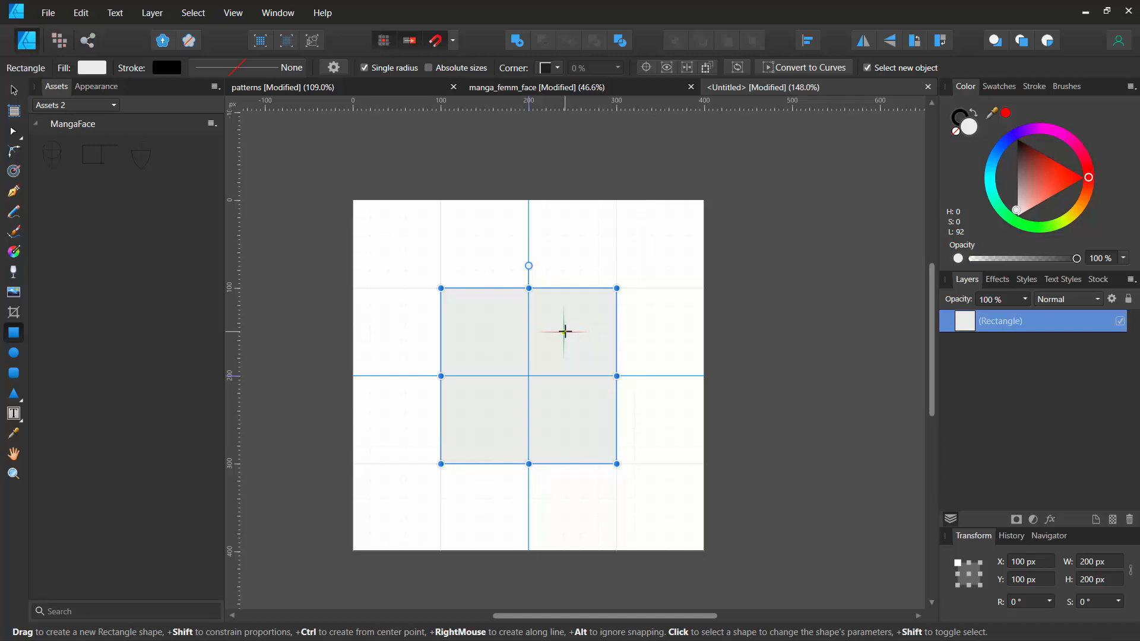
pyautogui.hotkey('ctrl', 'z')
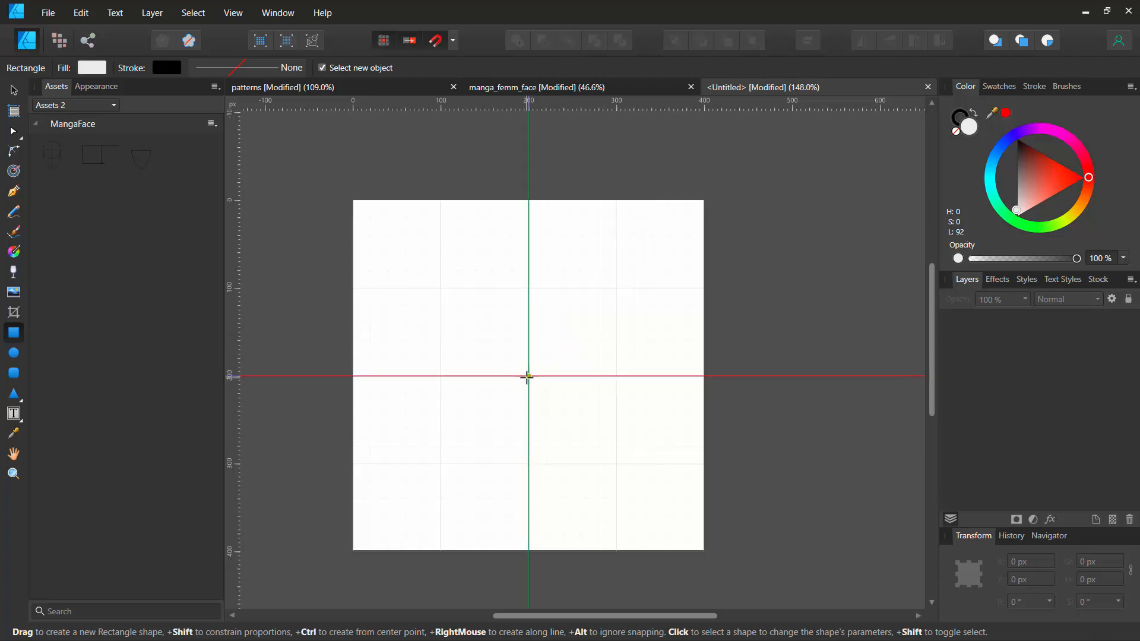
pyautogui.moveTo(528, 376); pyautogui.dragTo(636, 437)
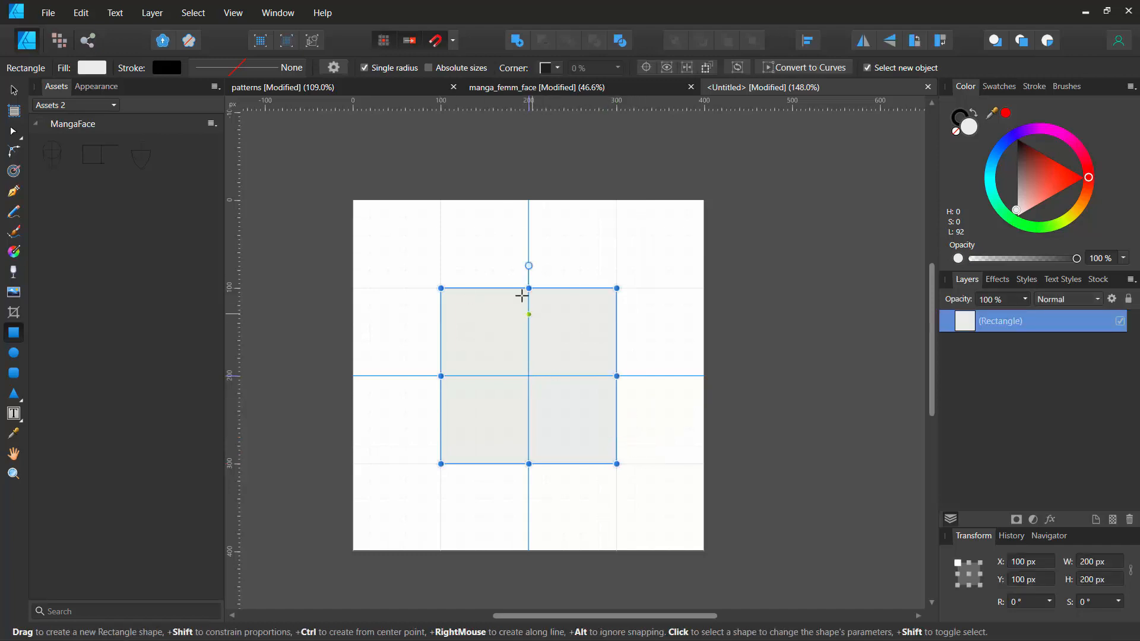
pyautogui.click(233, 13)
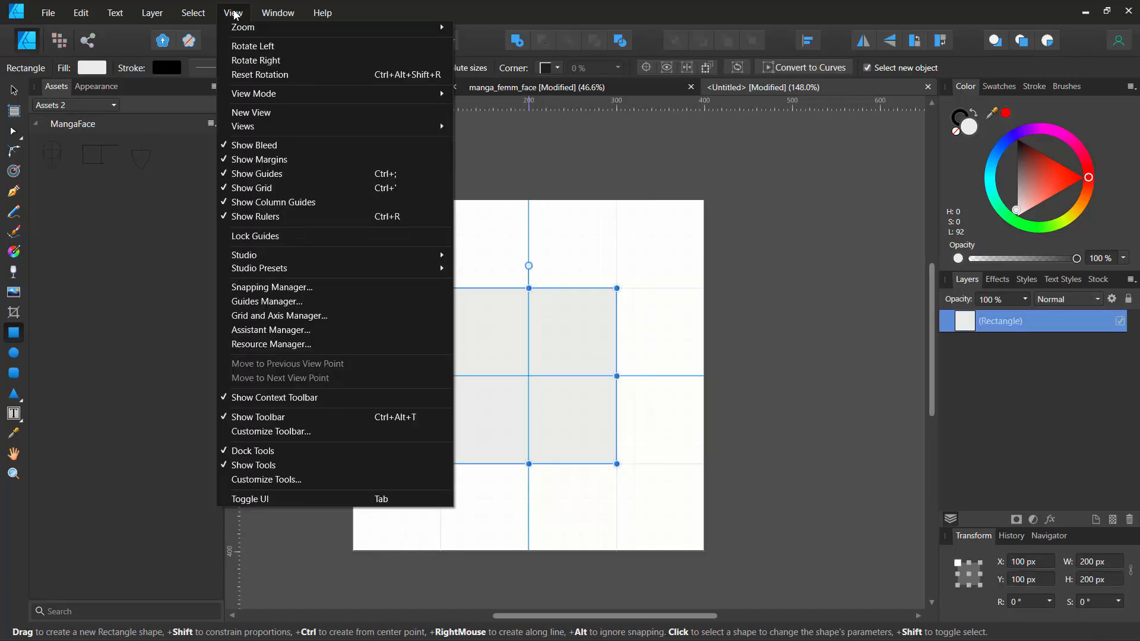
pyautogui.press('Escape')
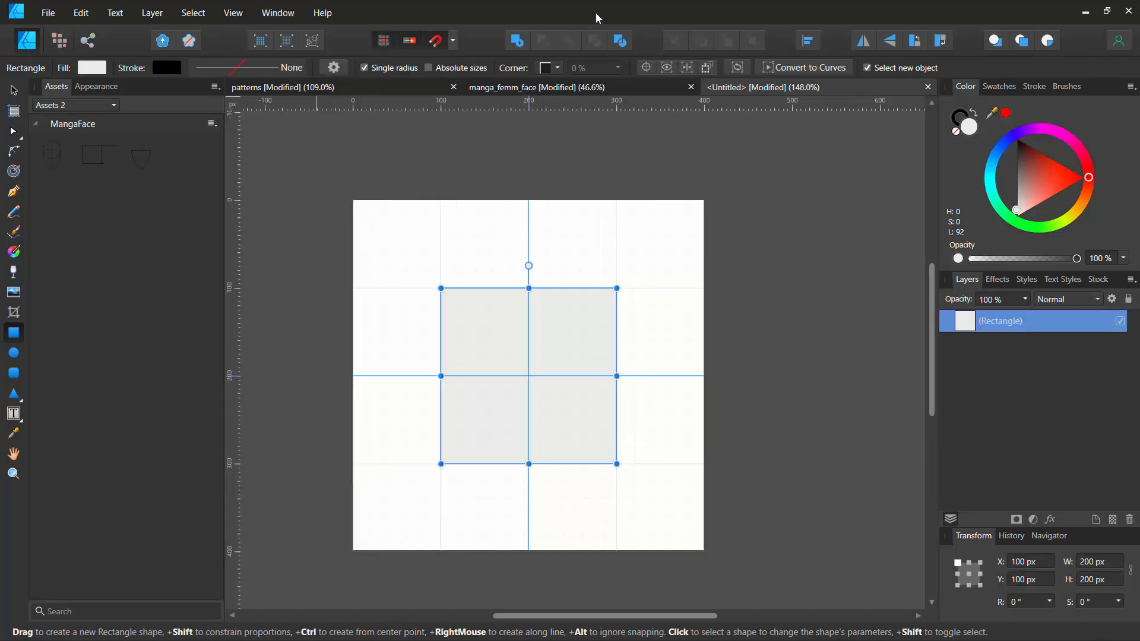
pyautogui.click(455, 40)
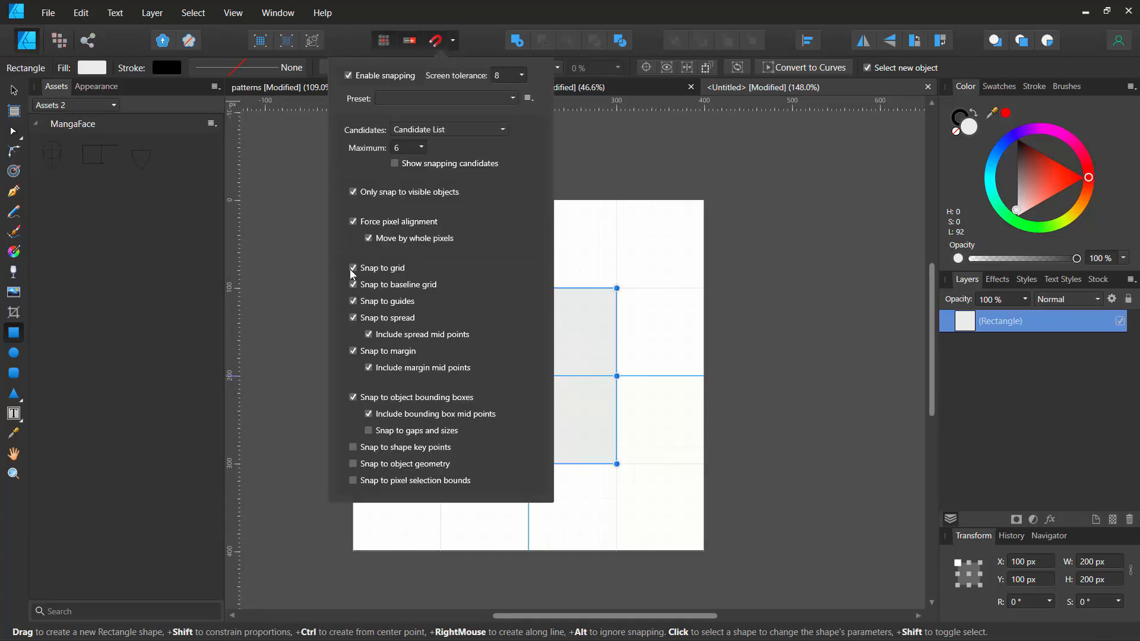
pyautogui.click(314, 284)
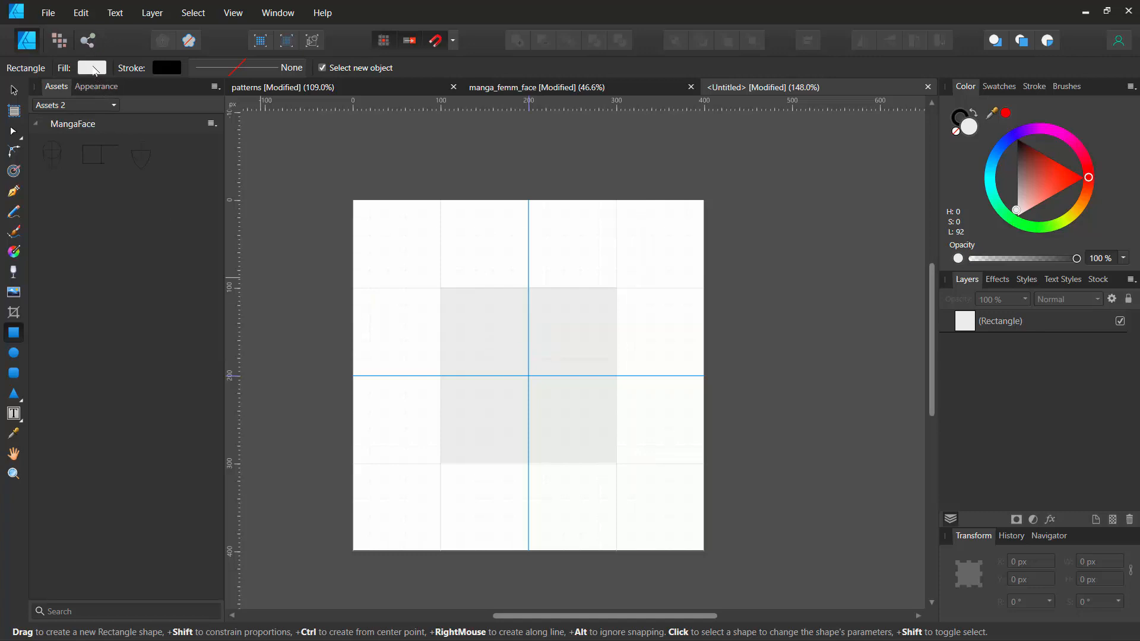
# - Set the fill colour to black and fill the centre square with black
pyautogui.click(92, 67)
pyautogui.click(107, 143)
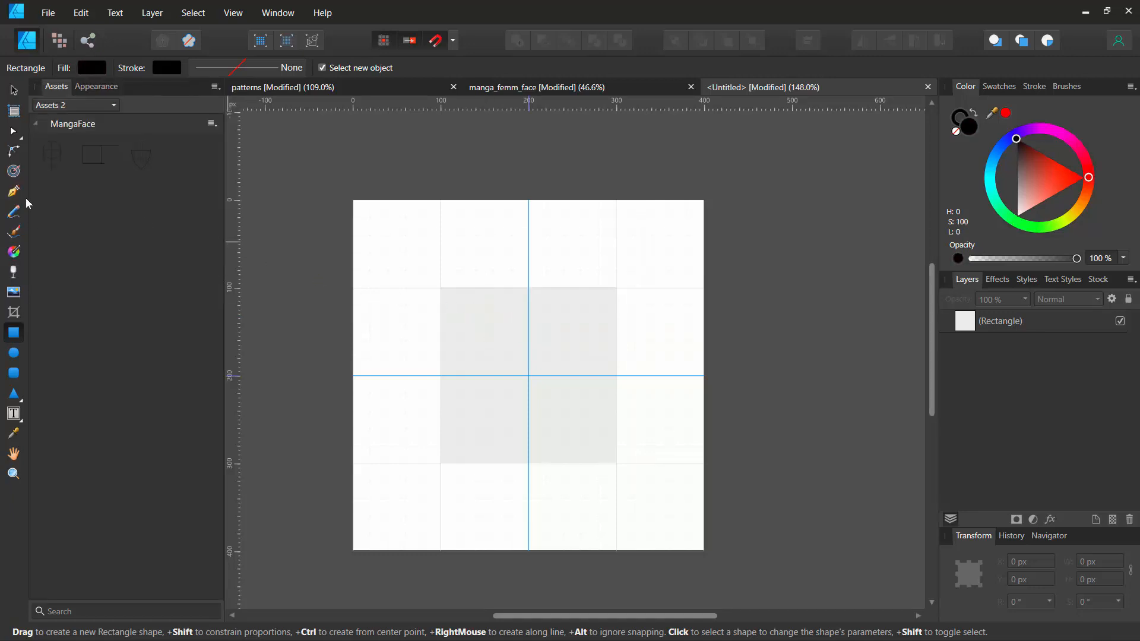
pyautogui.click(13, 91)
pyautogui.click(498, 334)
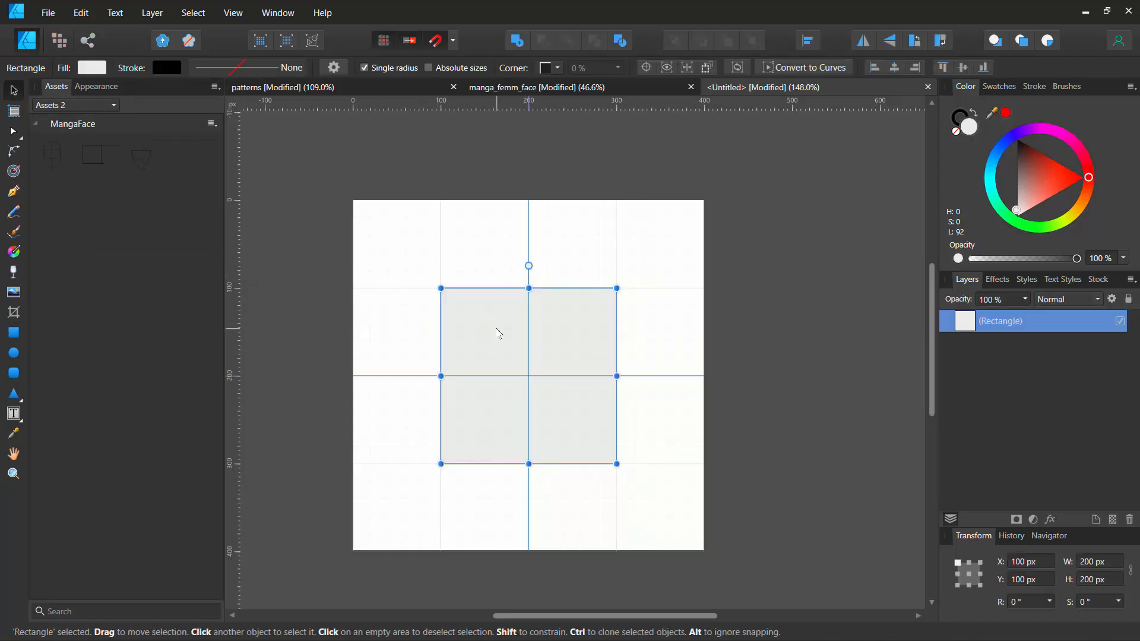
pyautogui.click(91, 69)
pyautogui.moveTo(110, 168); pyautogui.dragTo(95, 144)
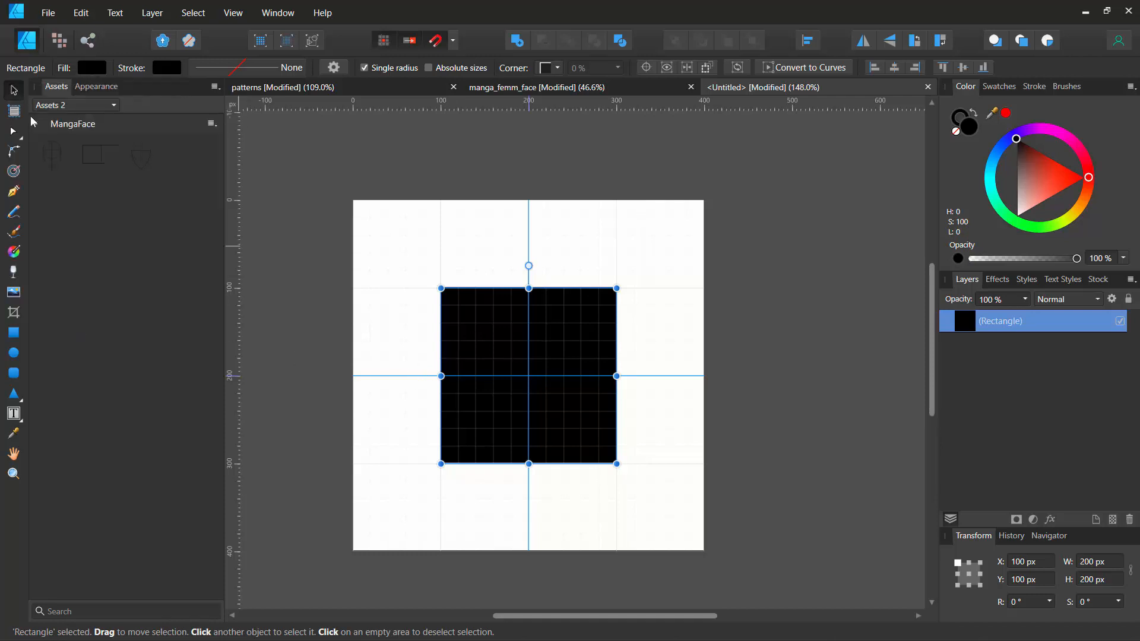
# - Duplicate the black square onto each of the four page corners, centring each copy on a corner
pyautogui.keyDown('ctrl'); pyautogui.moveTo(502, 356); pyautogui.dragTo(326, 178); pyautogui.keyUp('ctrl')
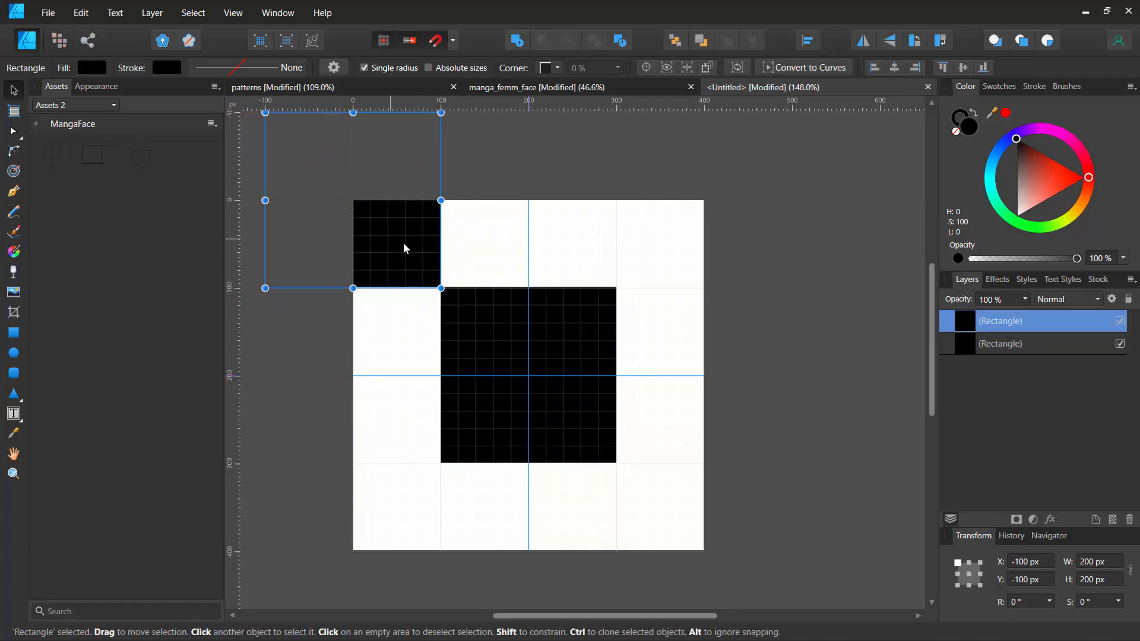
pyautogui.keyDown('ctrl'); pyautogui.moveTo(425, 247); pyautogui.dragTo(756, 249); pyautogui.keyUp('ctrl')
pyautogui.keyDown('ctrl'); pyautogui.moveTo(661, 232); pyautogui.dragTo(647, 575); pyautogui.keyUp('ctrl')
pyautogui.keyDown('ctrl'); pyautogui.moveTo(652, 506); pyautogui.dragTo(307, 501); pyautogui.keyUp('ctrl')
pyautogui.click(274, 321)
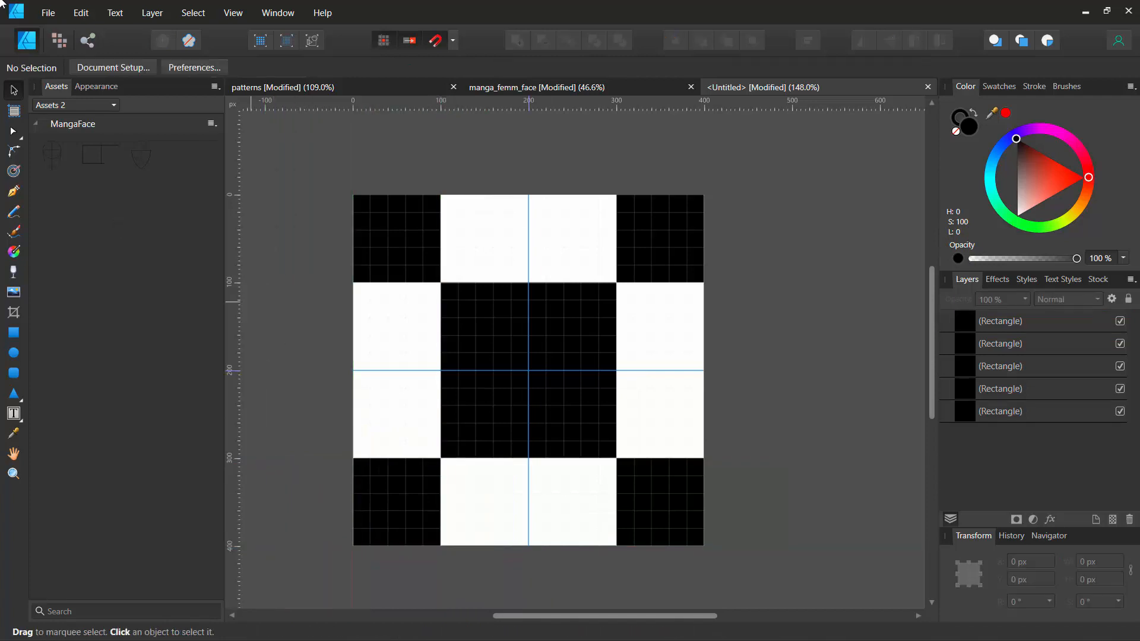
# - Export the whole document as a 400 × 400 px PNG named square
pyautogui.click(47, 8)
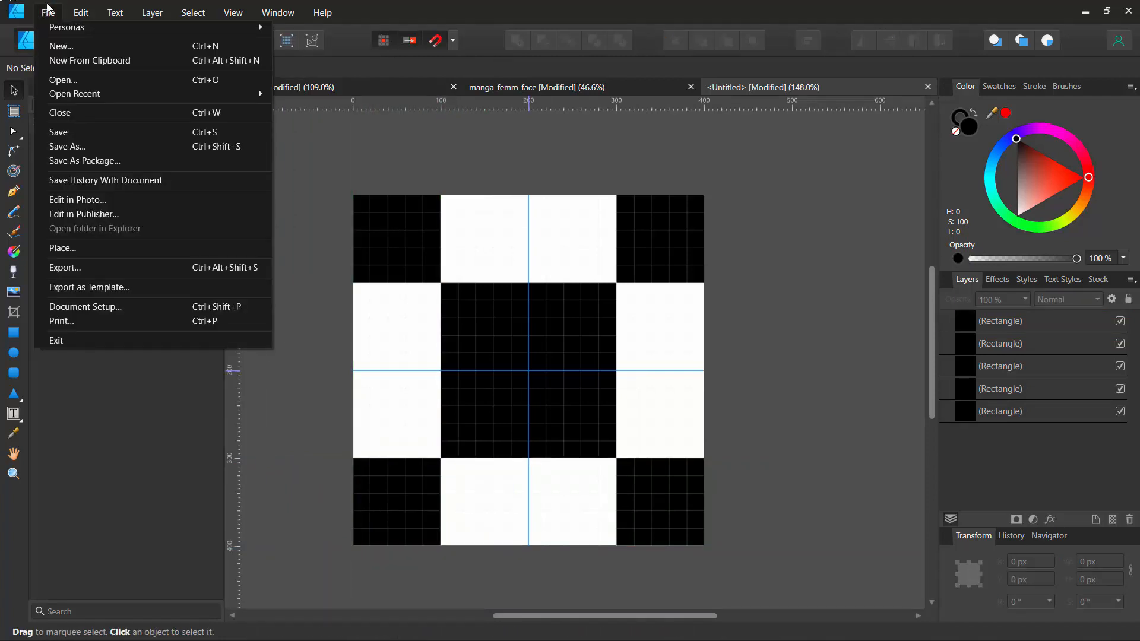
pyautogui.click(68, 268)
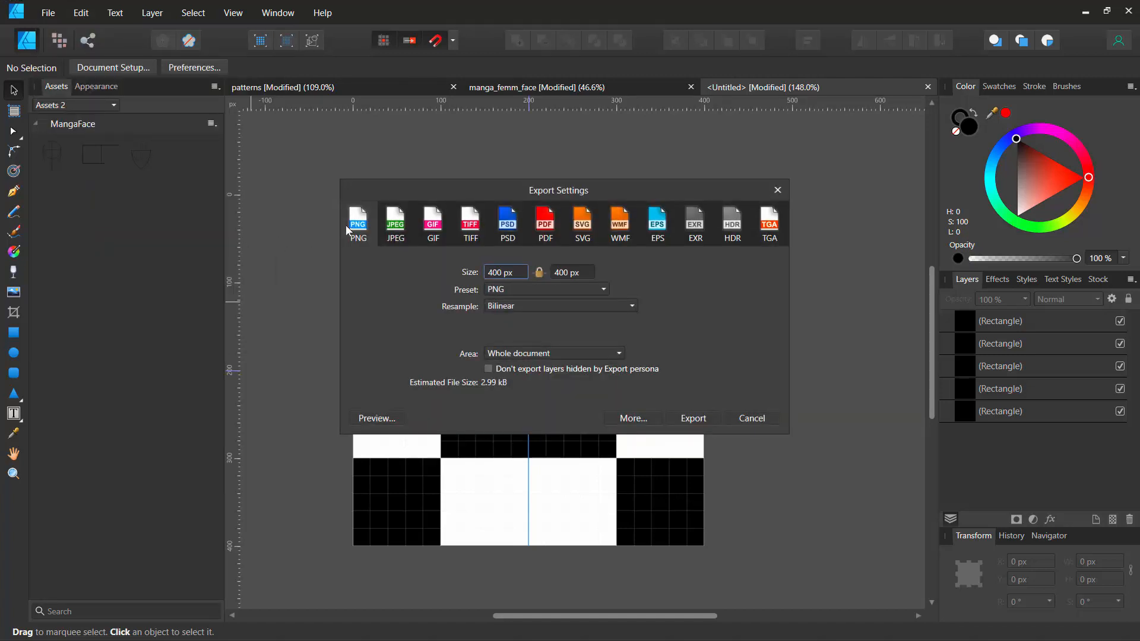
pyautogui.click(401, 231)
pyautogui.click(366, 231)
pyautogui.click(702, 419)
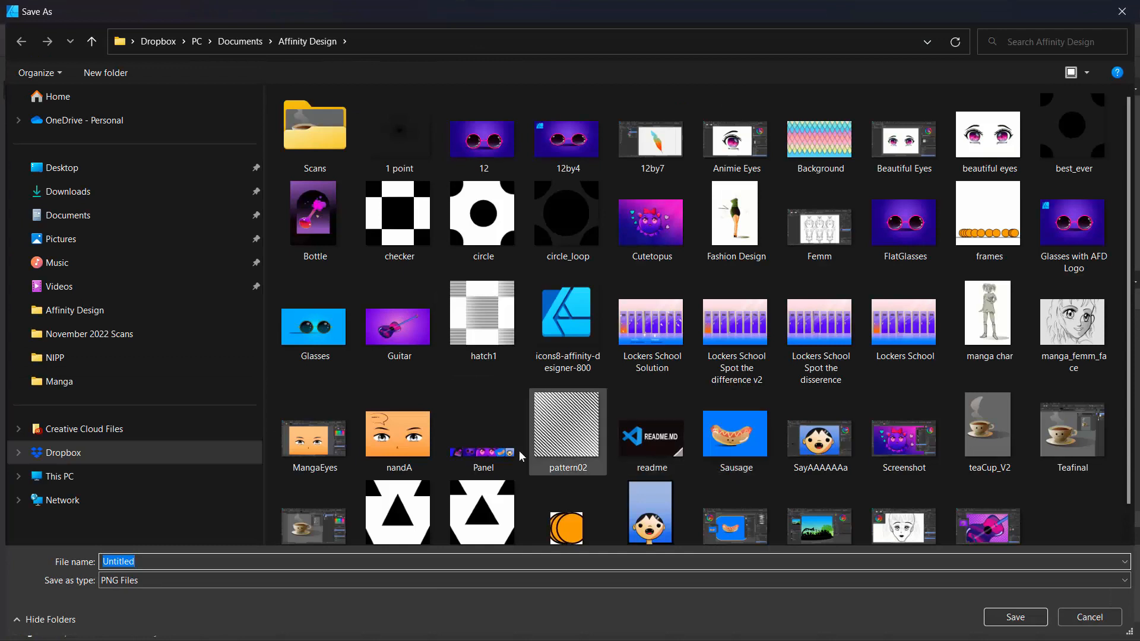
pyautogui.write('square')
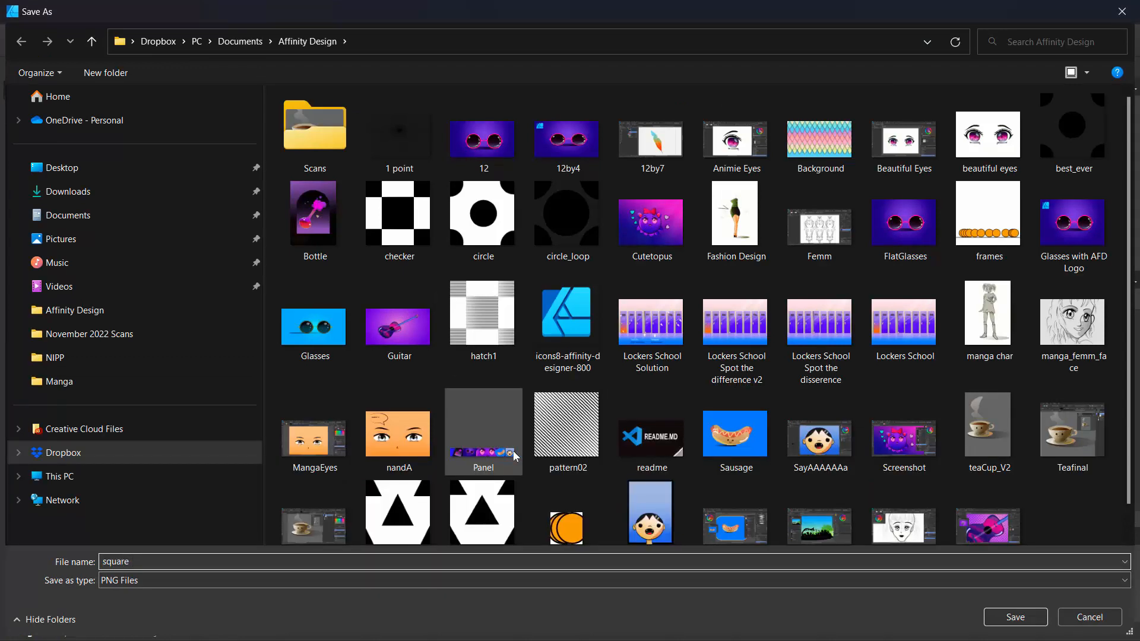
pyautogui.press('Return')
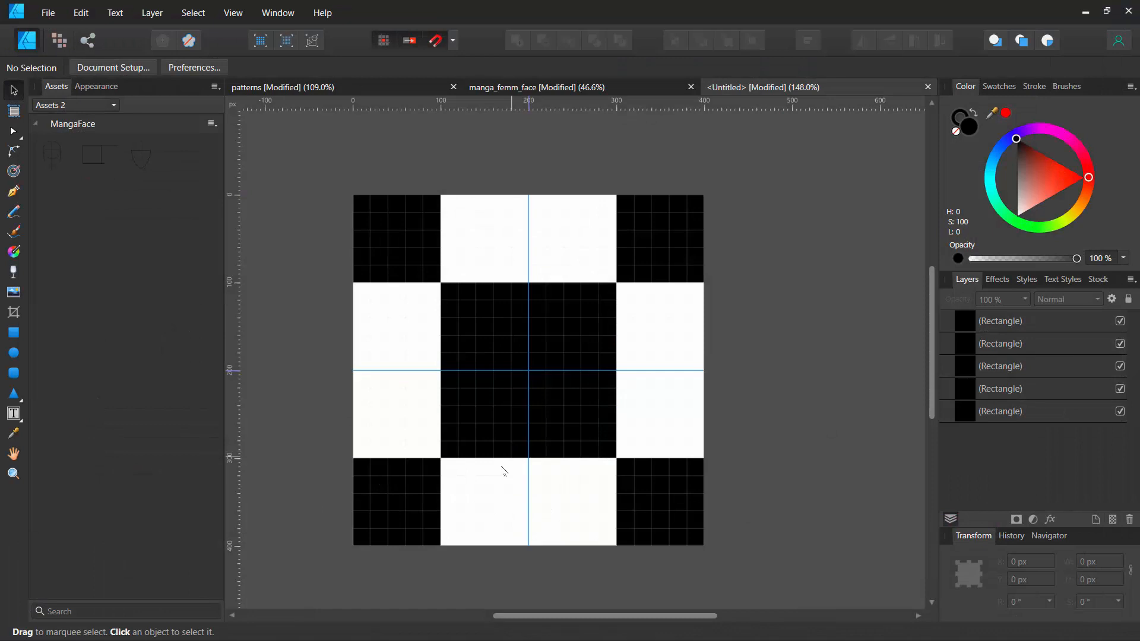
# - Create a new document from the Full HD preset, 1280 × 720 px
pyautogui.click(50, 13)
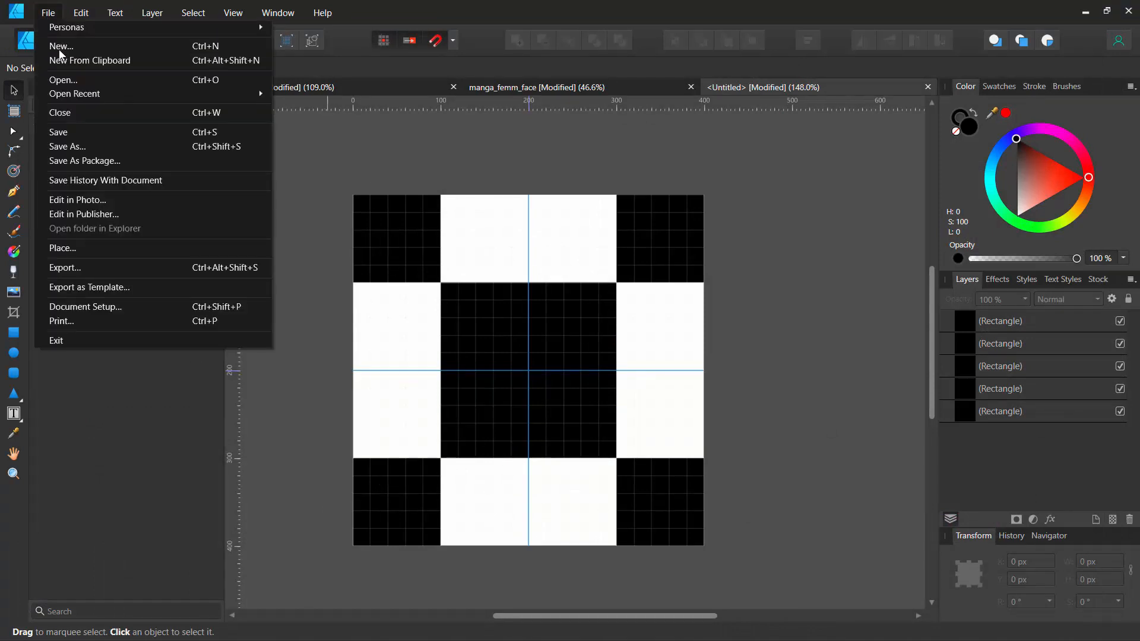
pyautogui.click(60, 46)
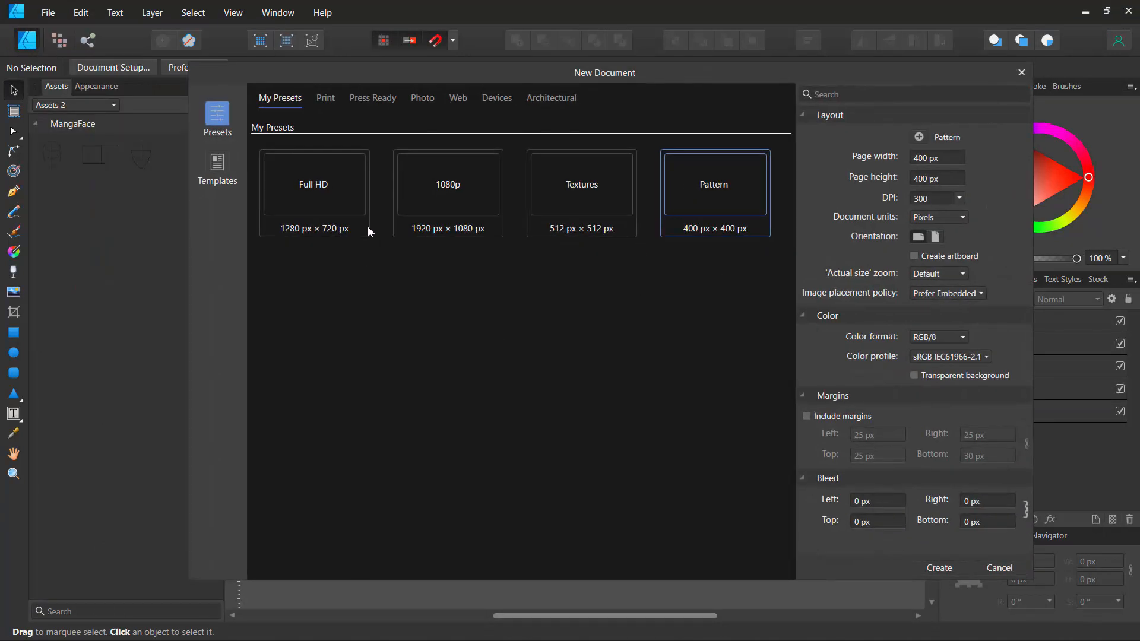
pyautogui.click(319, 190)
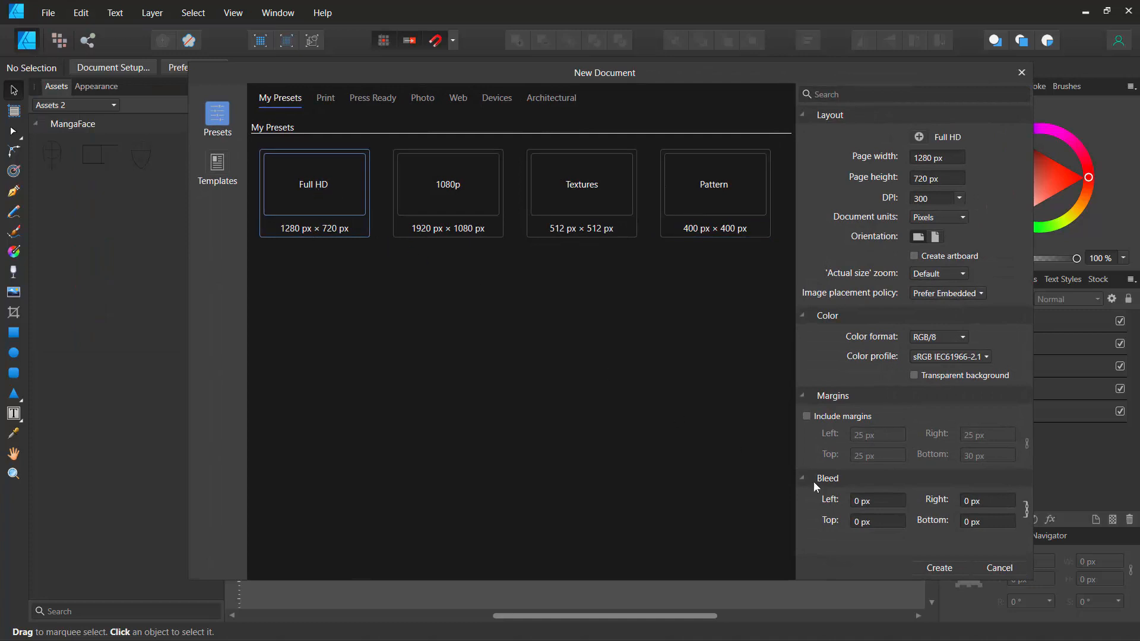
pyautogui.click(934, 569)
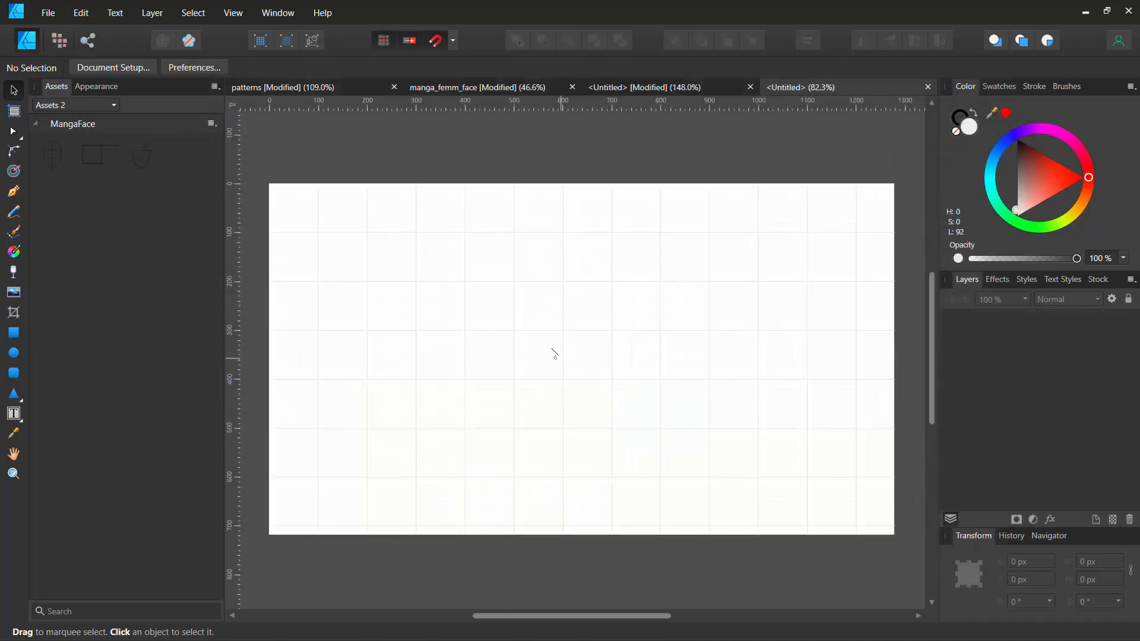
# - Draw a rectangle about 900 × 540 px at X 230 px, Y 60 px with the Rectangle tool
pyautogui.click(13, 333)
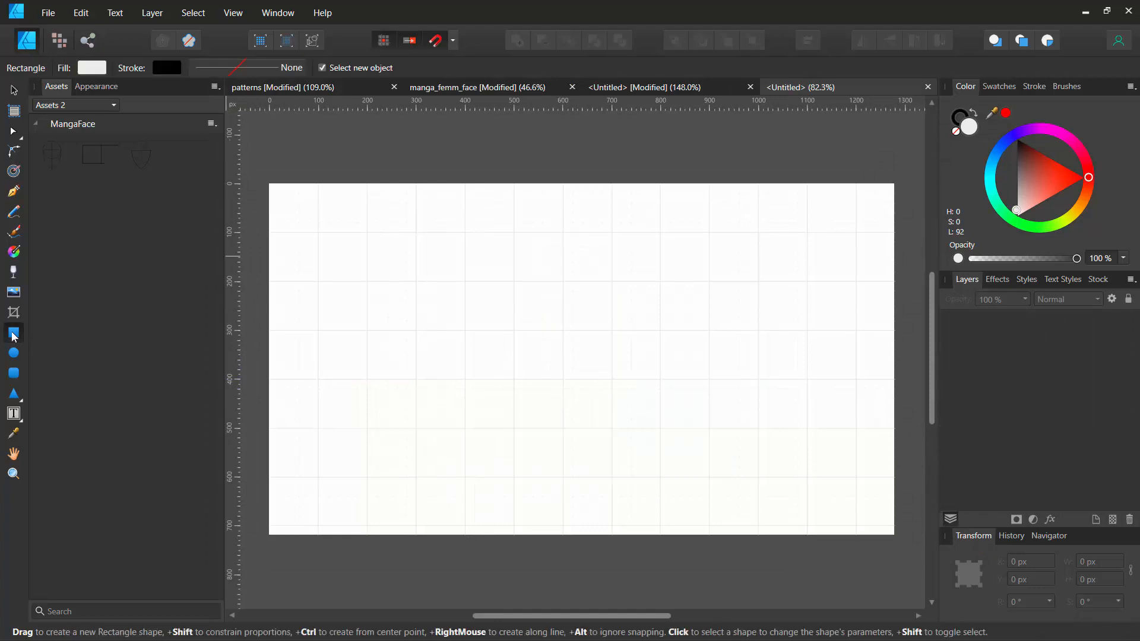
pyautogui.moveTo(382, 213)
pyautogui.mouseDown()
pyautogui.moveTo(390, 255)
pyautogui.moveTo(631, 417)
pyautogui.moveTo(821, 476)
pyautogui.mouseUp()
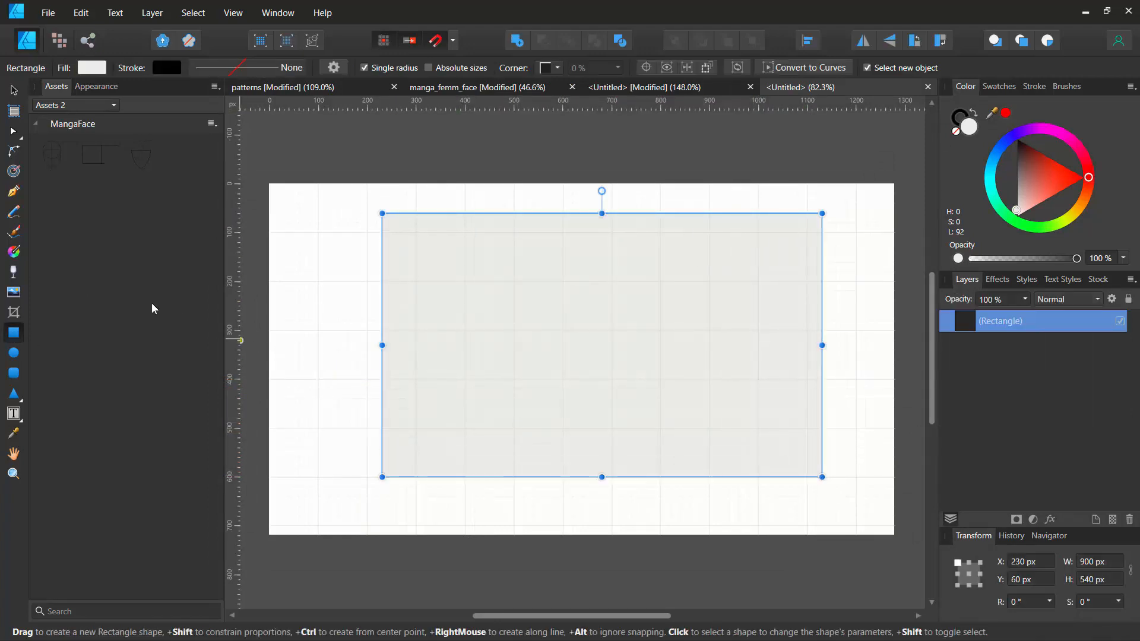
# - Apply the square PNG as a bitmap fill to the rectangle with the Fill tool
pyautogui.click(13, 254)
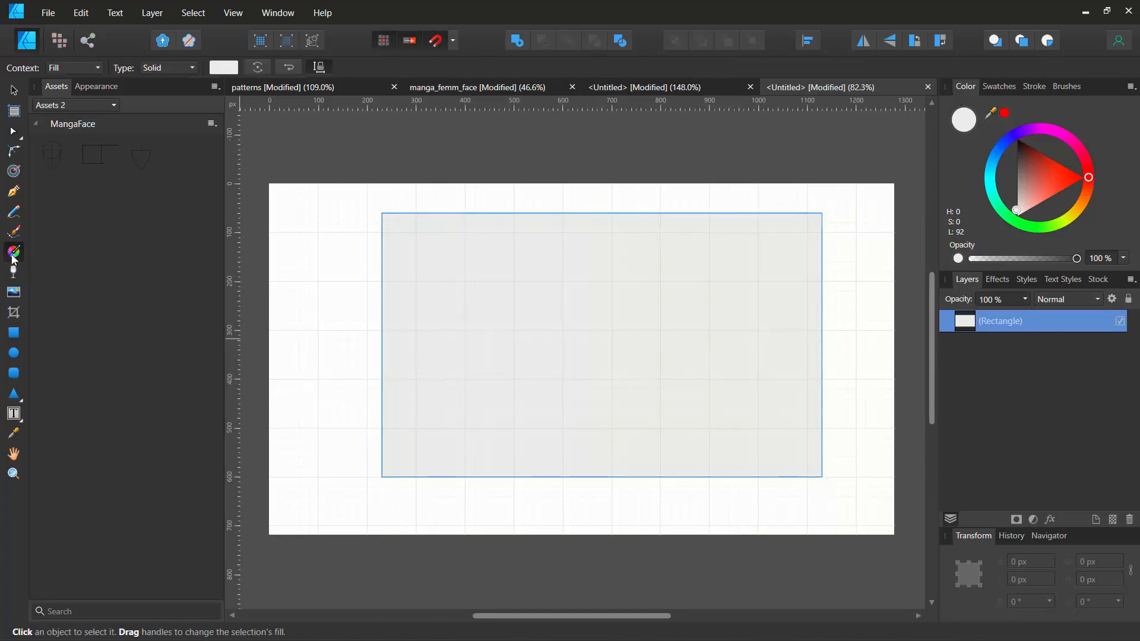
pyautogui.click(154, 67)
pyautogui.click(159, 181)
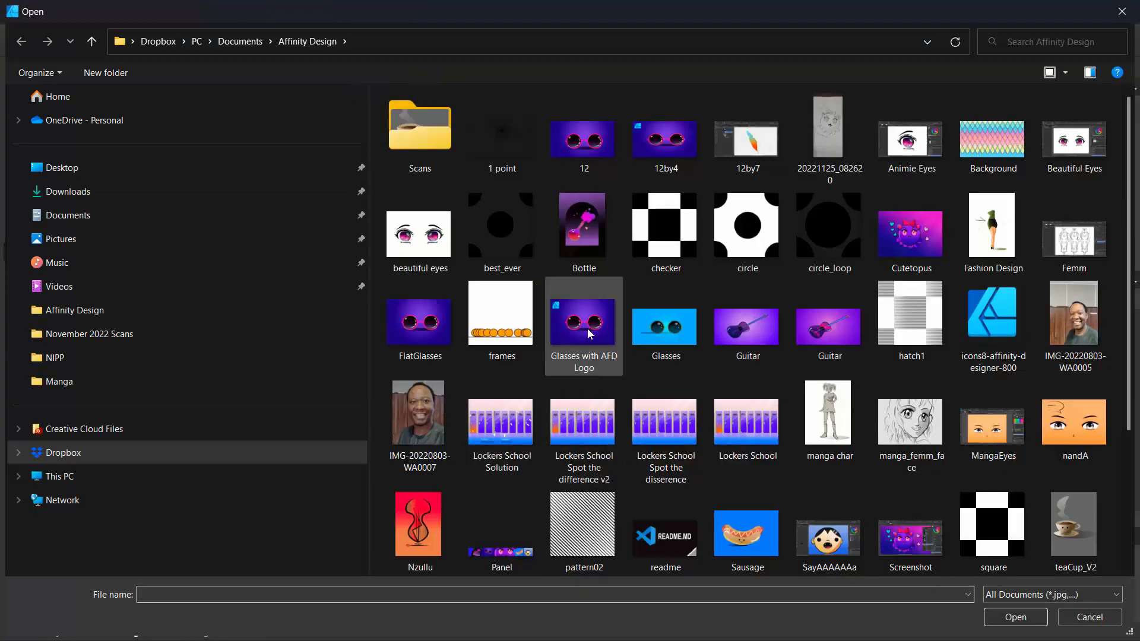
pyautogui.scroll(-3, 589, 333)
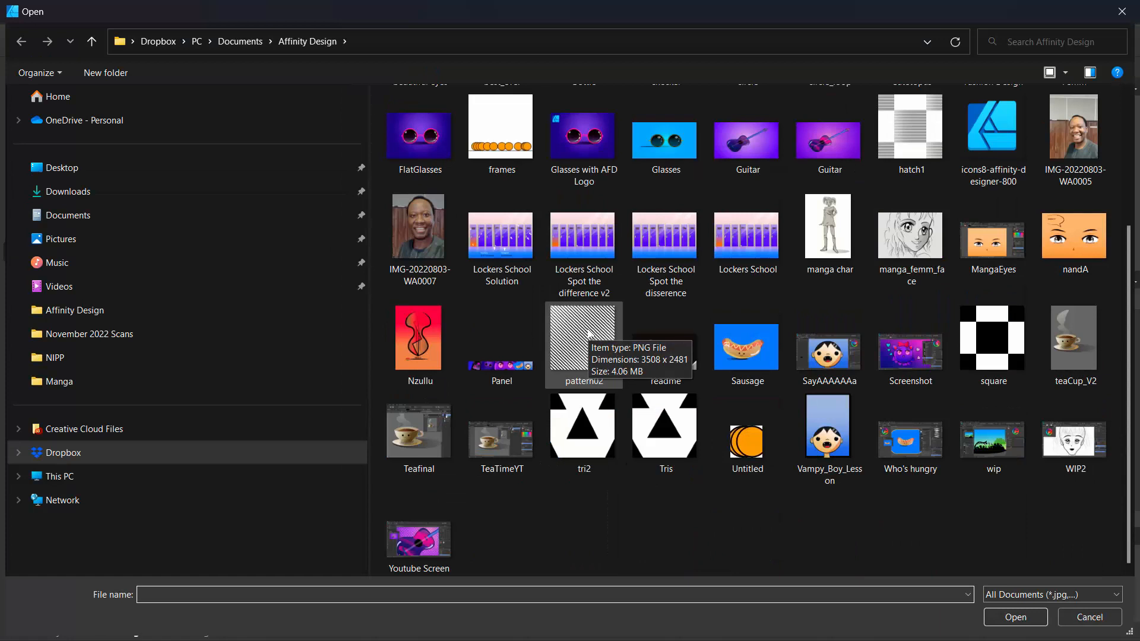
pyautogui.click(1011, 356)
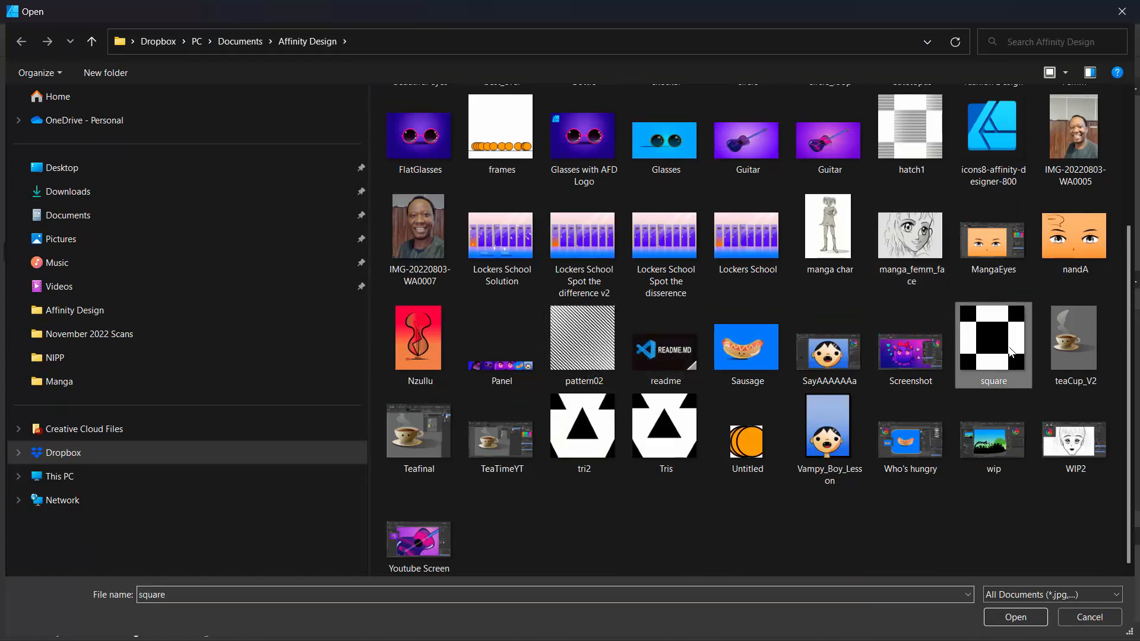
pyautogui.click(1015, 617)
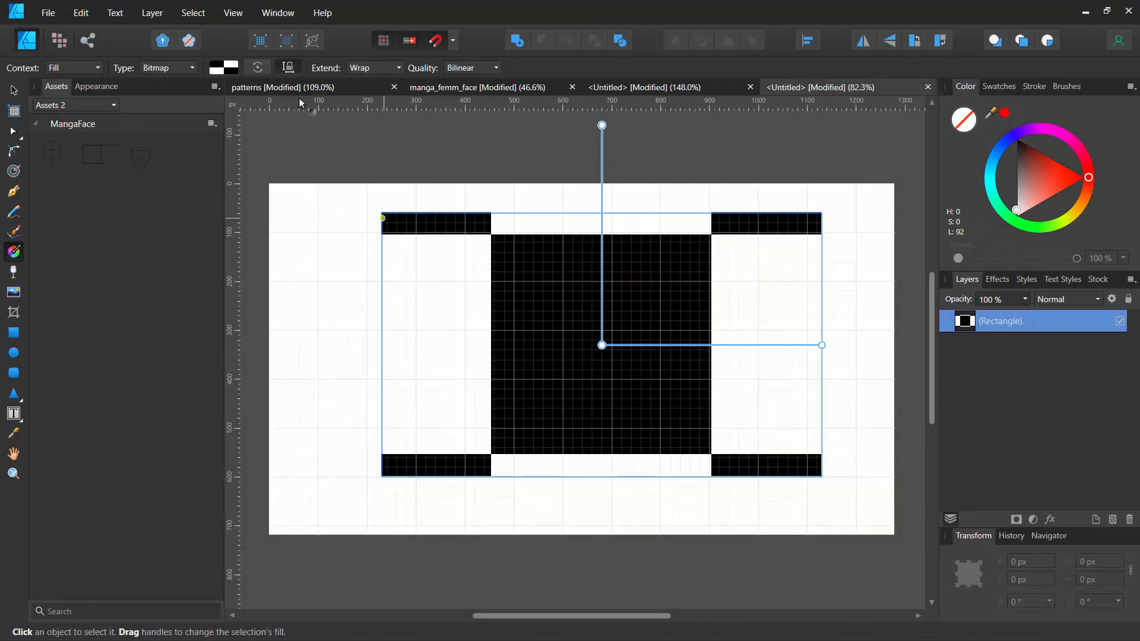
# - Hide the grid and scale the bitmap fill down so the checkerboard tiles densely across the rectangle
pyautogui.click(241, 13)
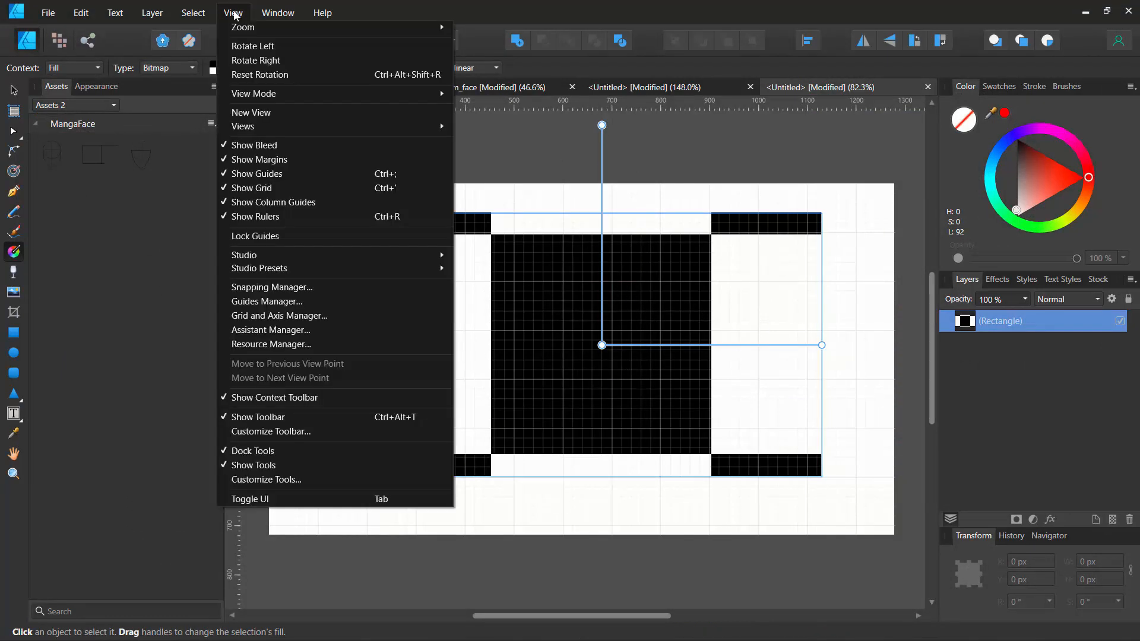
pyautogui.click(232, 187)
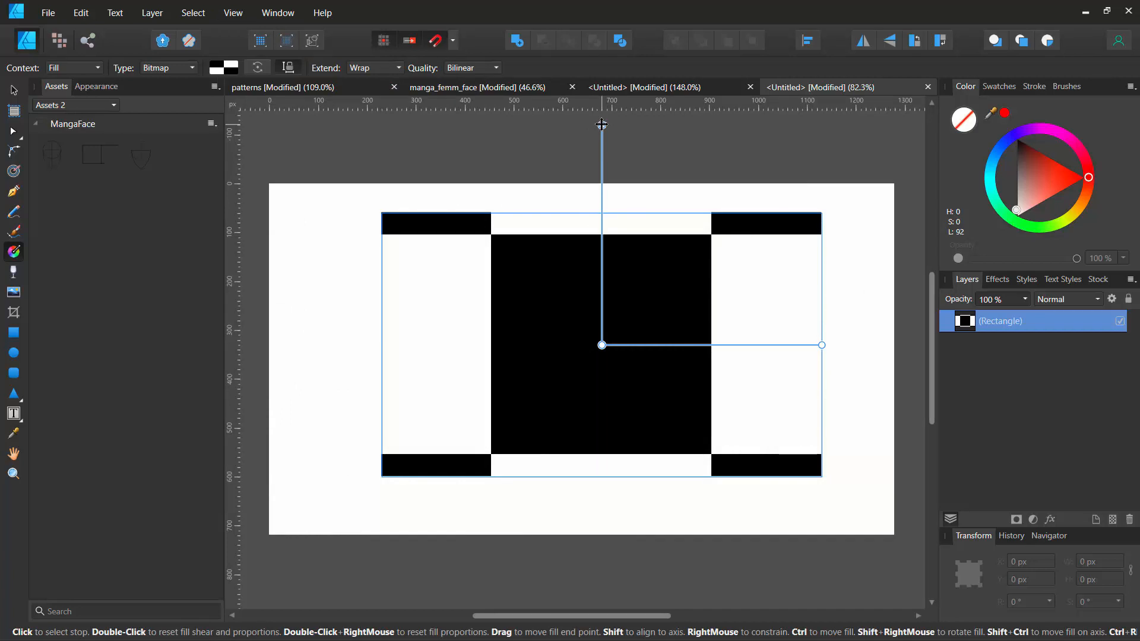
pyautogui.moveTo(602, 125); pyautogui.dragTo(601, 324)
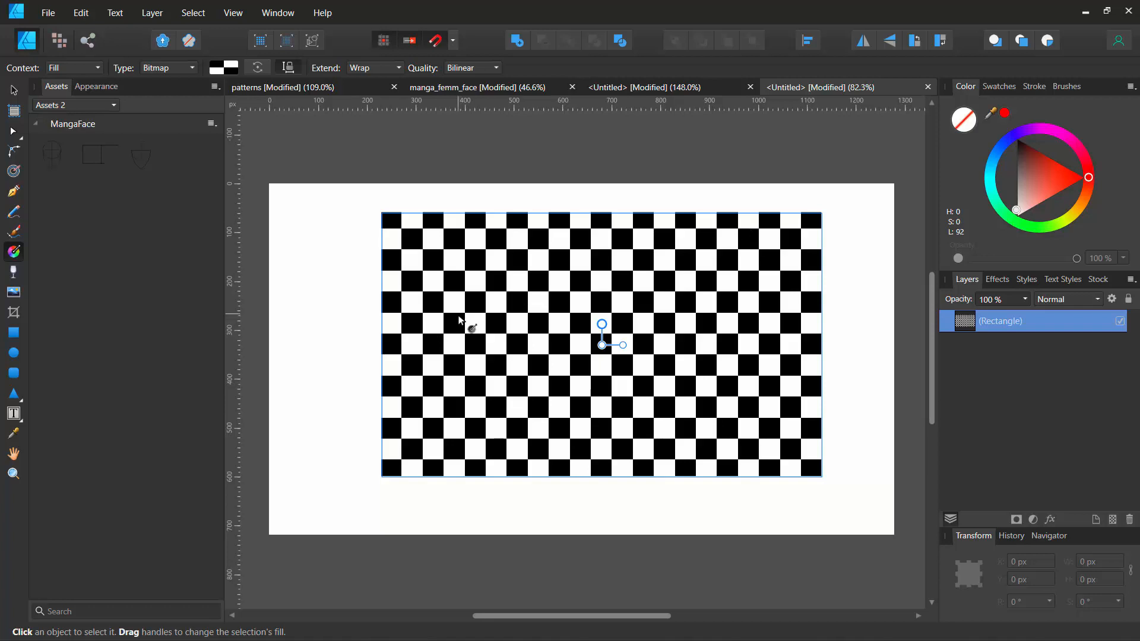
# - Switch back to the pattern tile document and group all five black squares
pyautogui.click(699, 88)
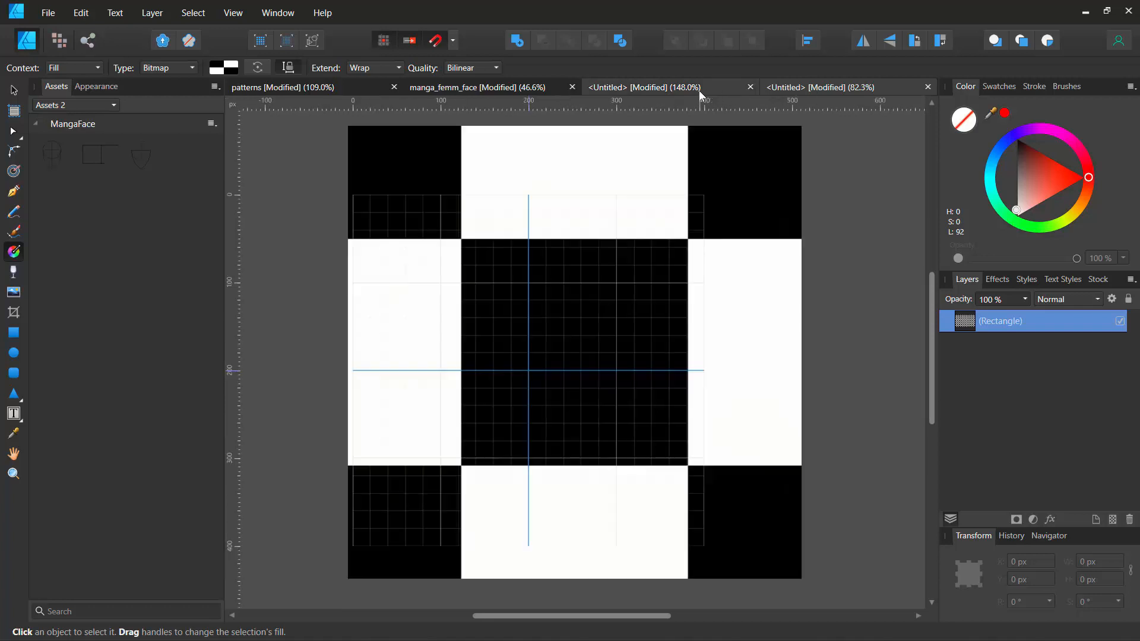
pyautogui.press('v')
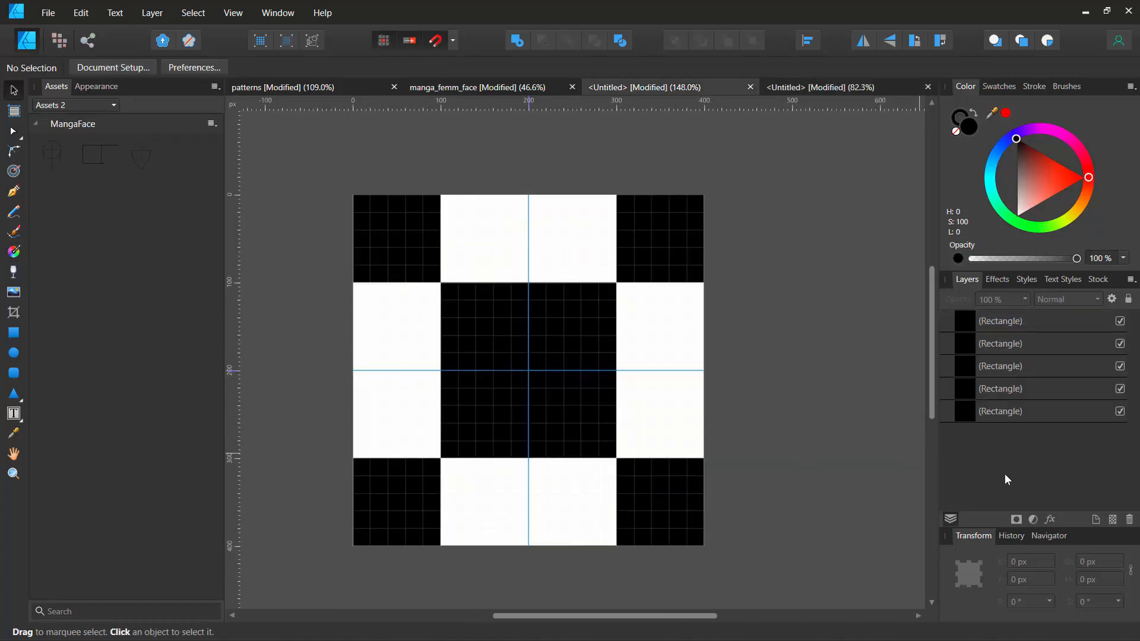
pyautogui.click(980, 327)
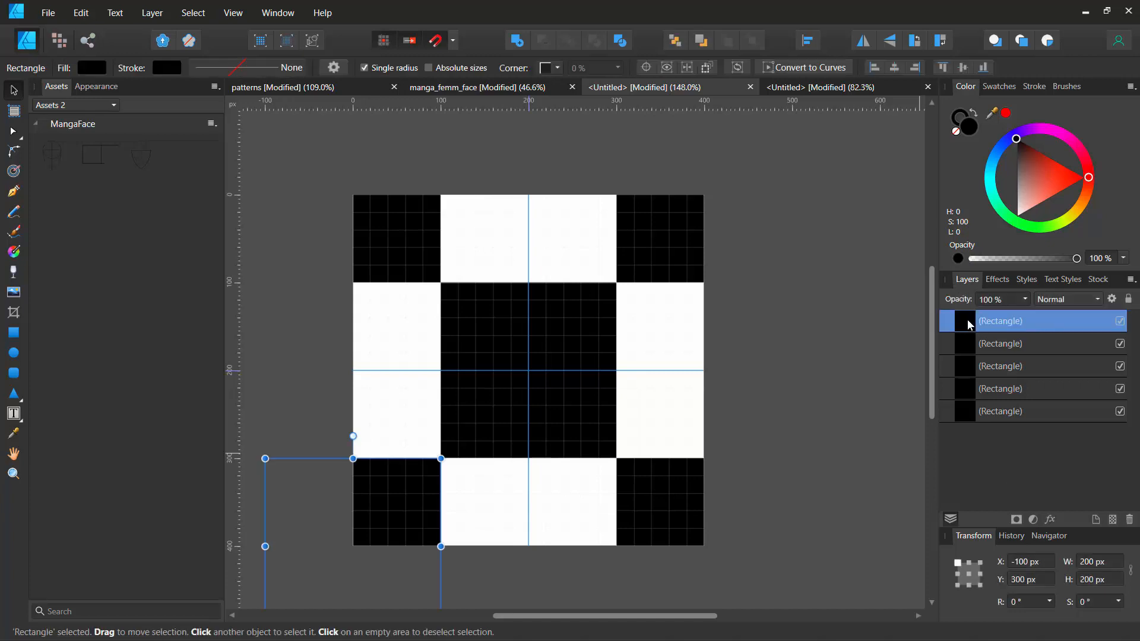
pyautogui.keyDown('shift'); pyautogui.click(970, 405); pyautogui.keyUp('shift')
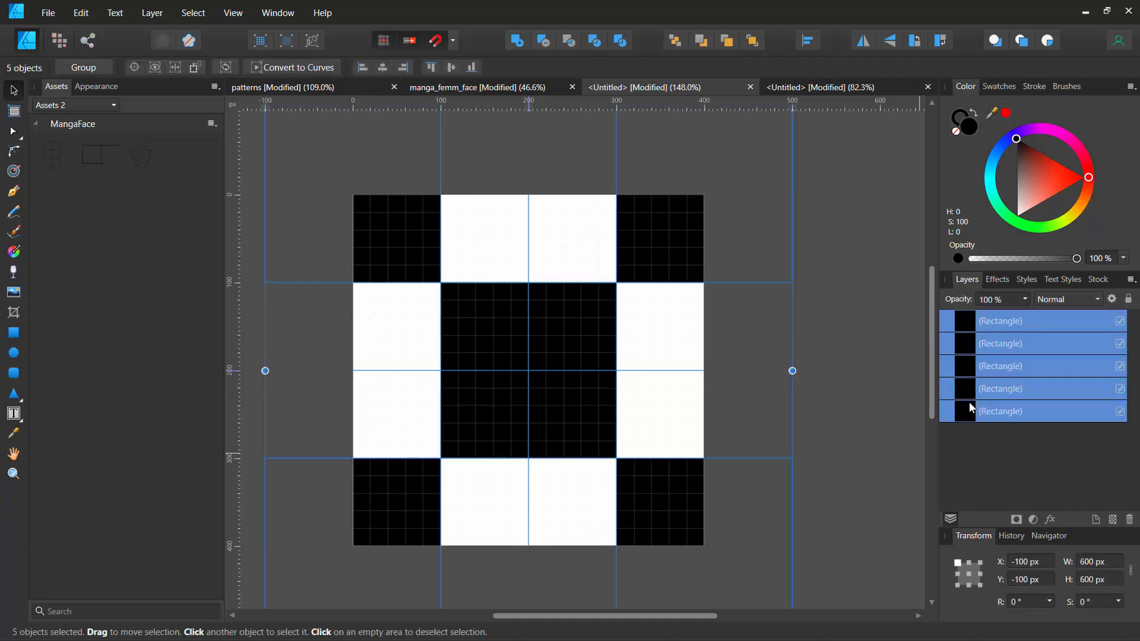
pyautogui.hotkey('ctrl', 'g')
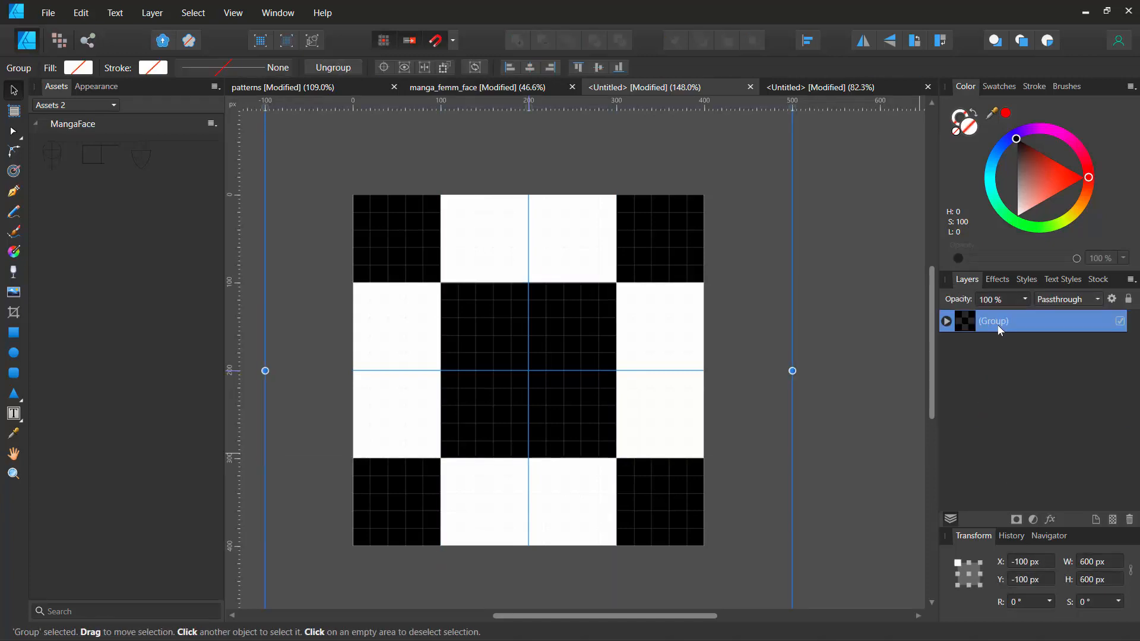
# - Rename the group of squares as "REct" and hide it
pyautogui.doubleClick(996, 324)
pyautogui.write('REc')
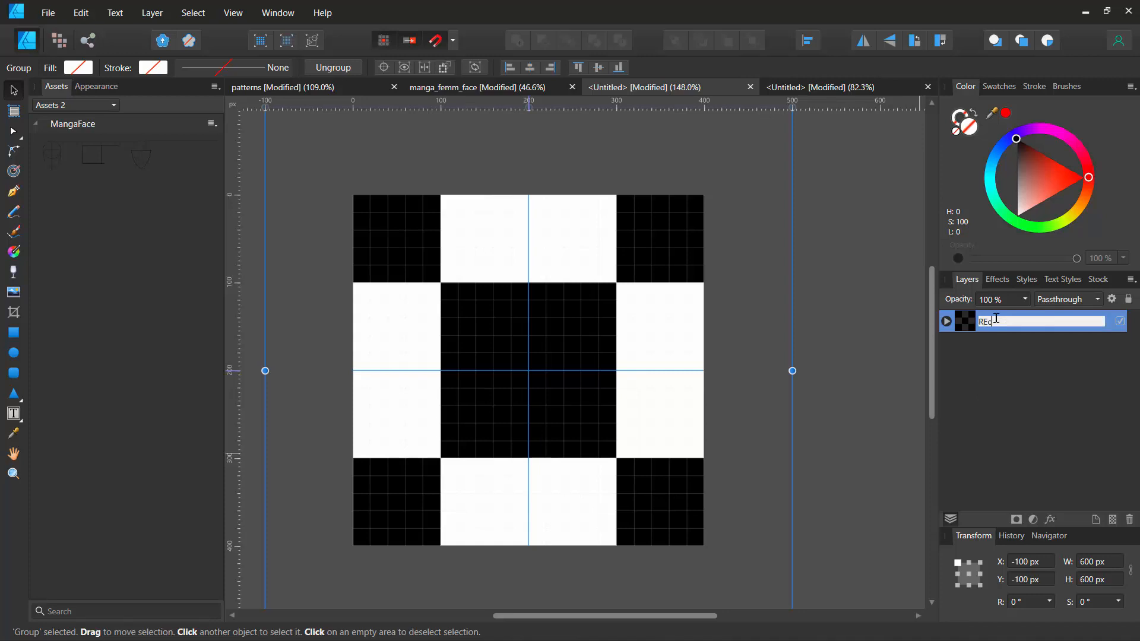
pyautogui.write('t')
pyautogui.press('Return')
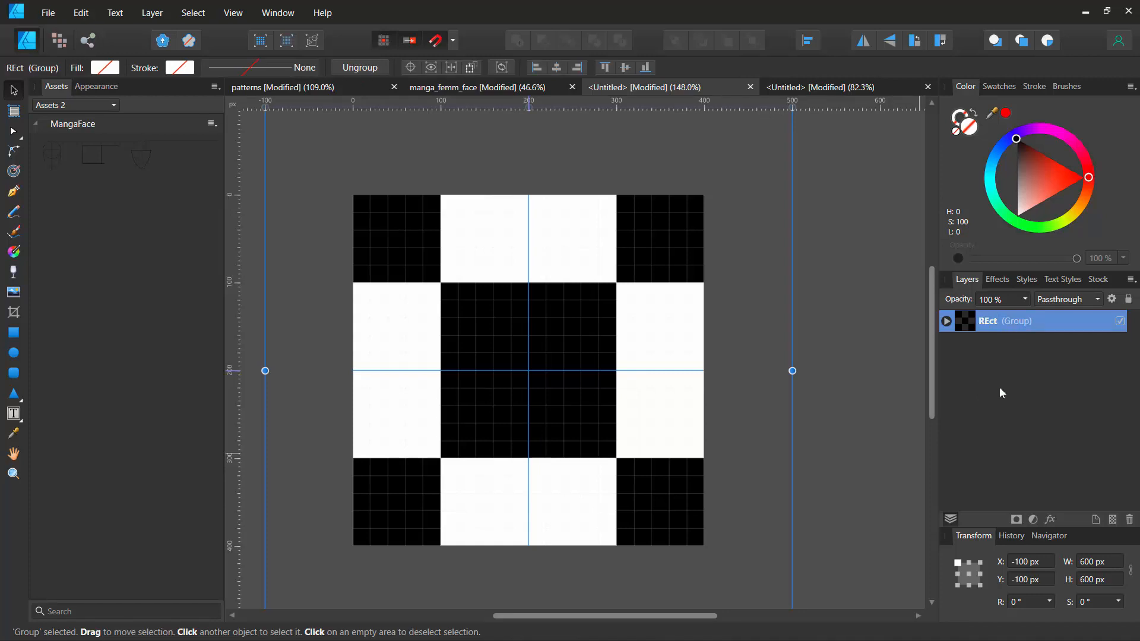
pyautogui.click(1120, 320)
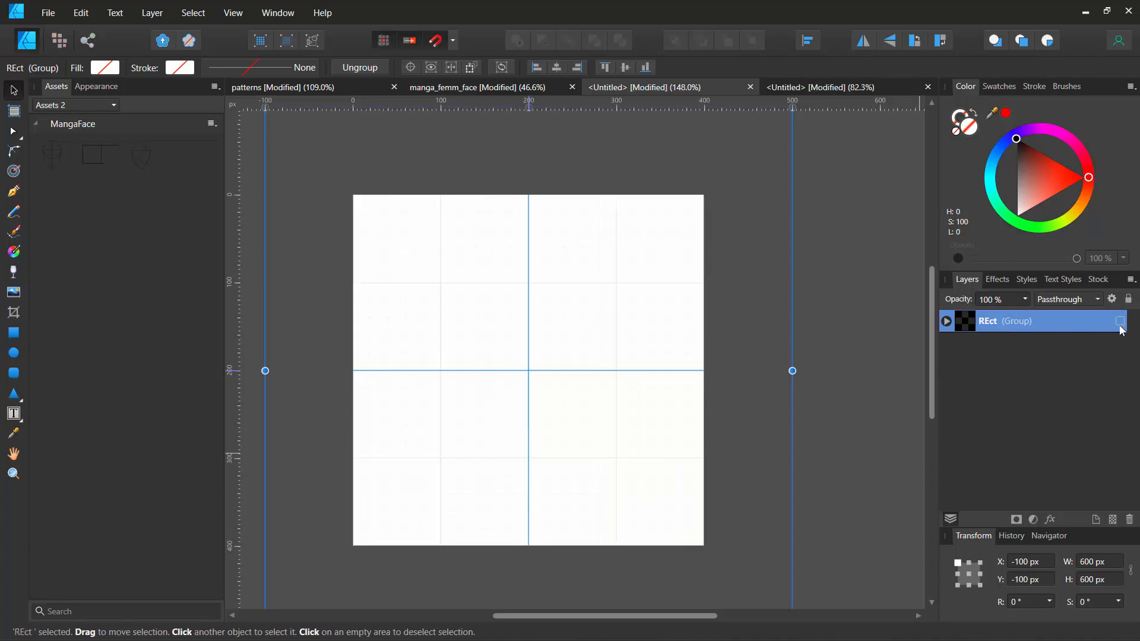
# - Draw a black circle about 200 × 200 px centred on the tile with the Ellipse tool
pyautogui.click(14, 353)
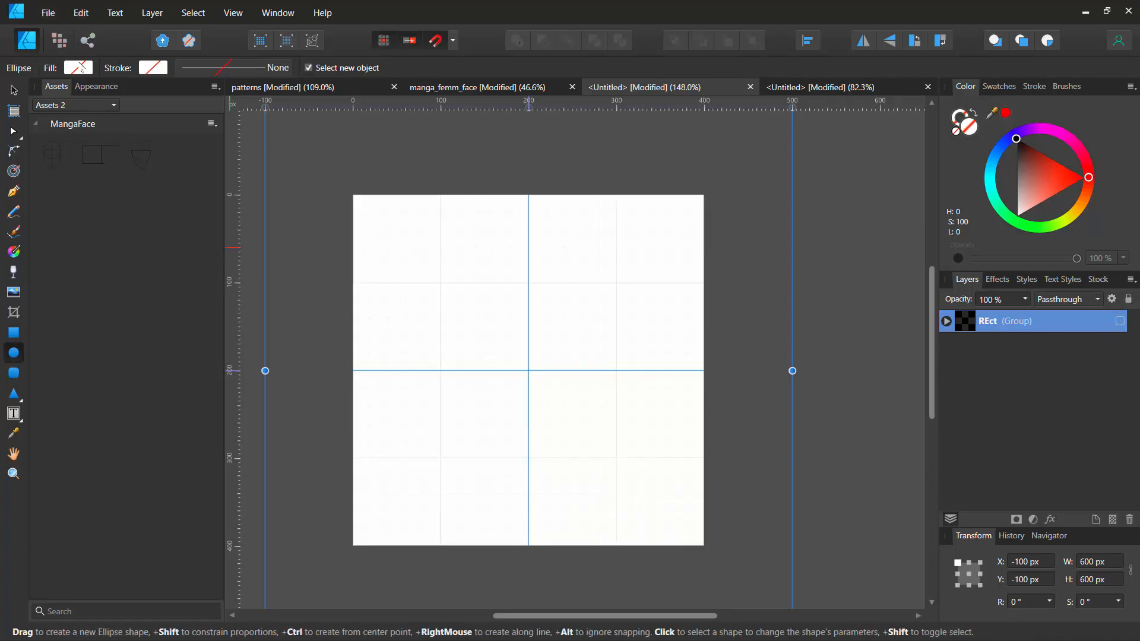
pyautogui.click(79, 68)
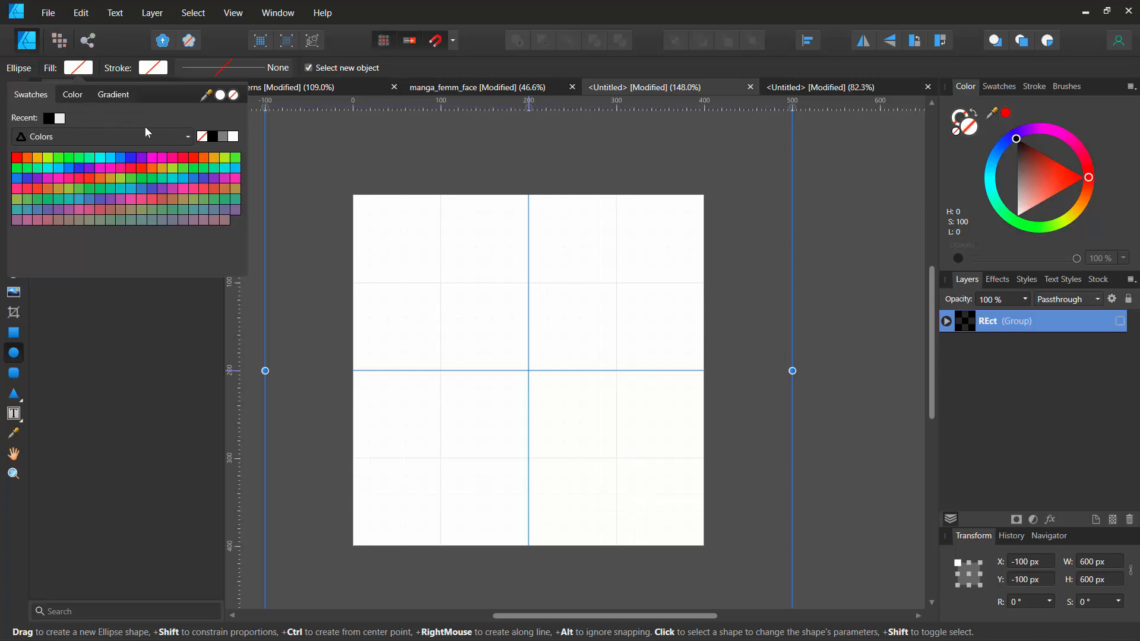
pyautogui.click(51, 121)
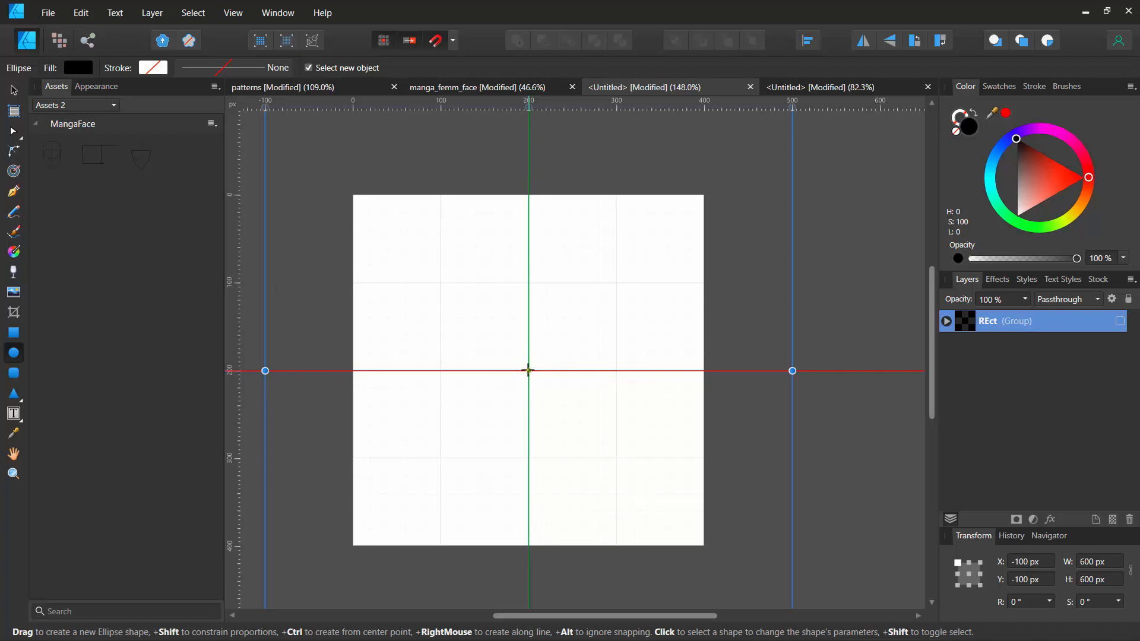
pyautogui.moveTo(527, 370); pyautogui.dragTo(632, 438)
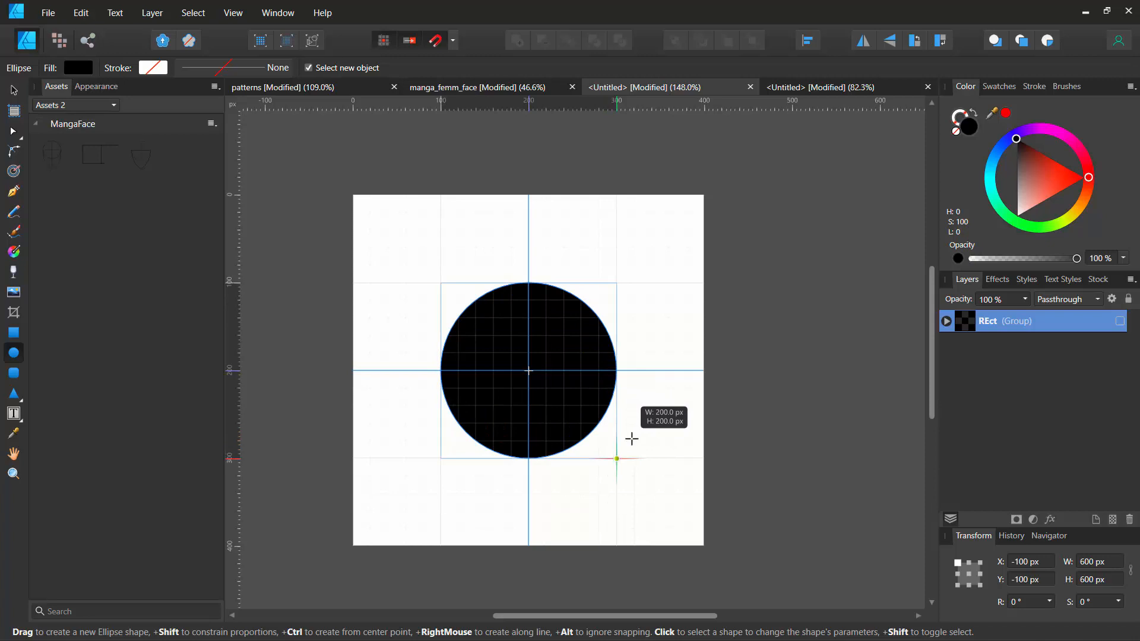
pyautogui.moveTo(631, 438); pyautogui.dragTo(632, 439)
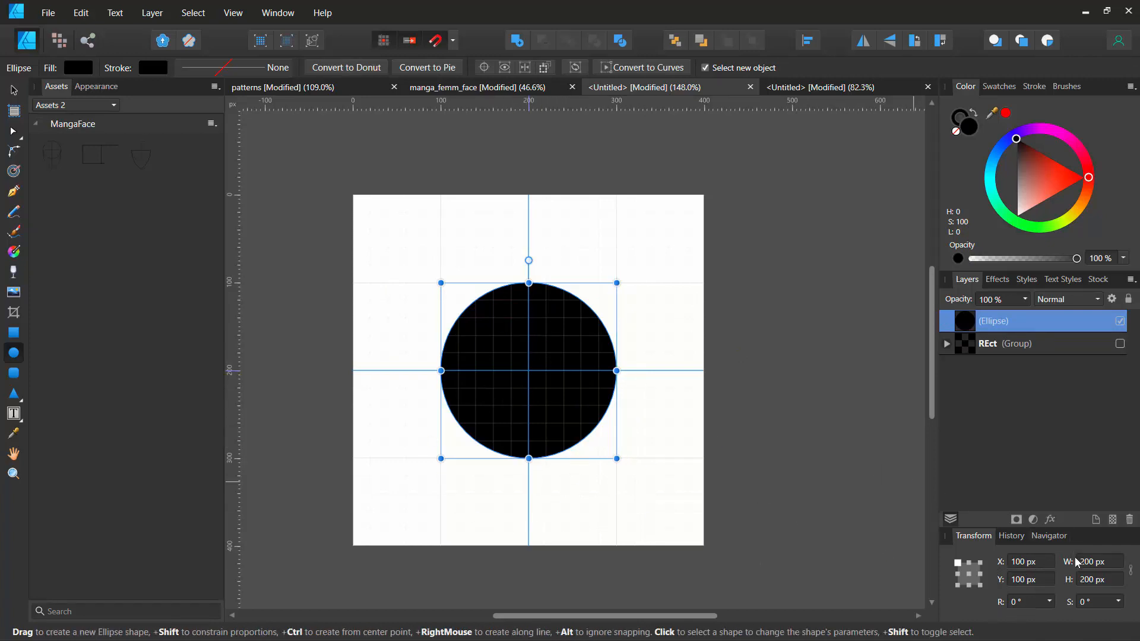
# - Try changing the circle's X position and width, restoring X to 100 px and undoing the width change
pyautogui.moveTo(992, 541); pyautogui.dragTo(94, 173)
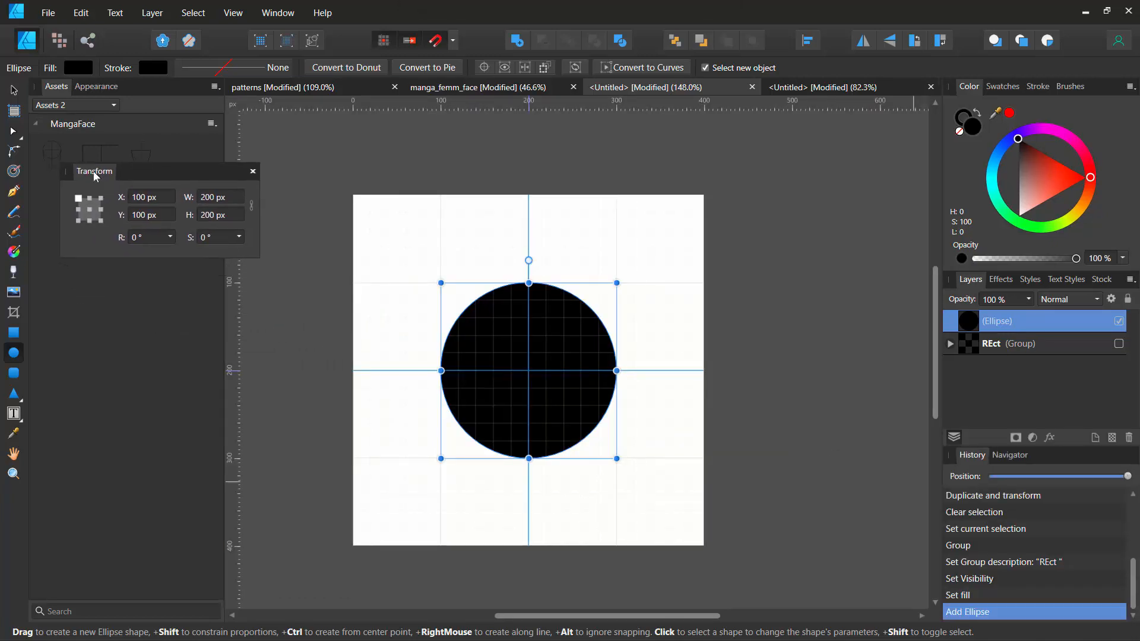
pyautogui.click(145, 200)
pyautogui.write('150')
pyautogui.press('Return')
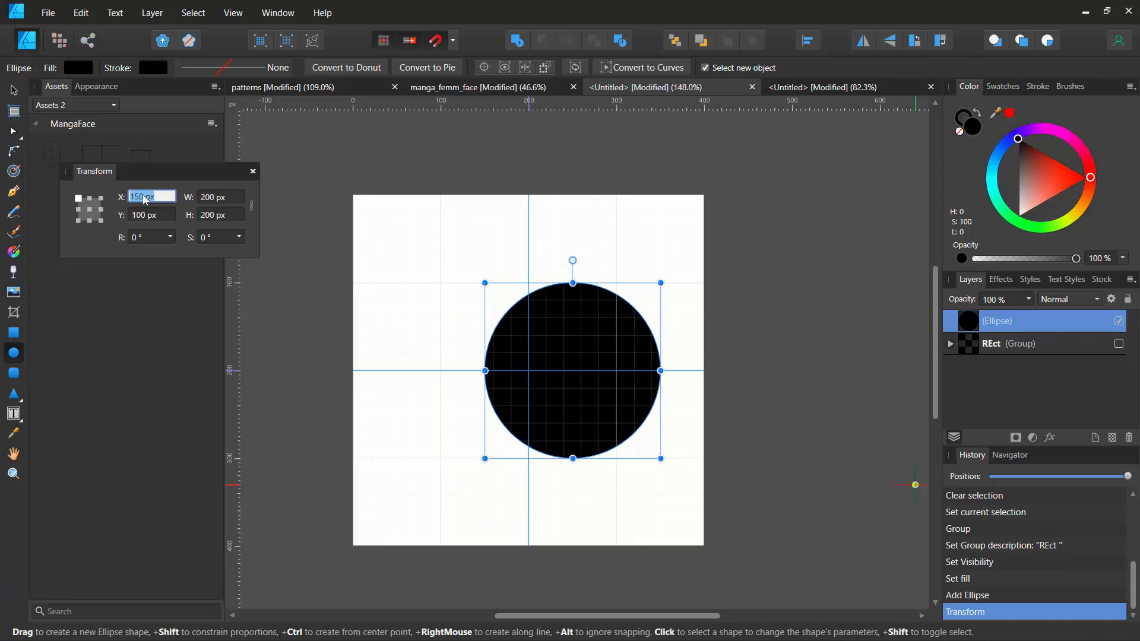
pyautogui.write('100')
pyautogui.press('Return')
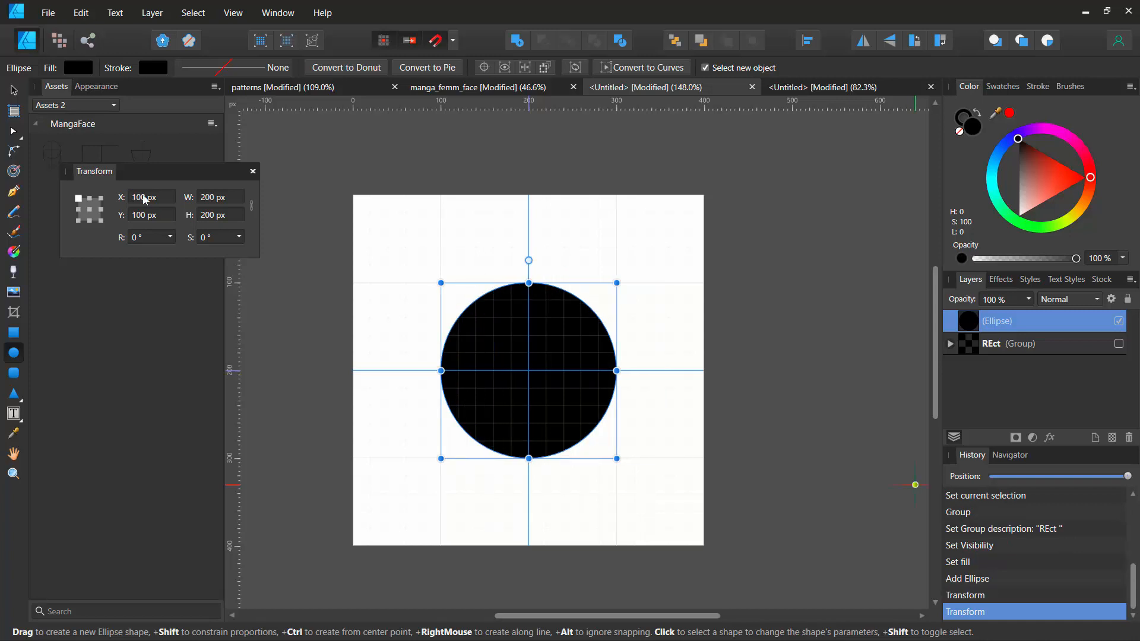
pyautogui.click(217, 197)
pyautogui.write('250')
pyautogui.press('Return')
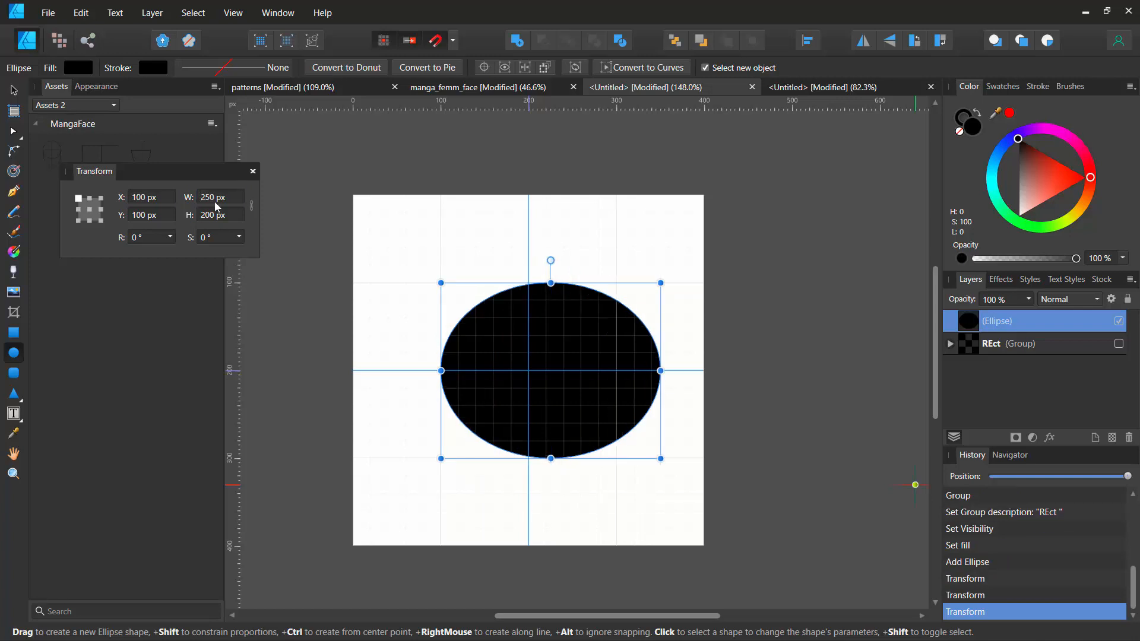
pyautogui.hotkey('ctrl', 'z')
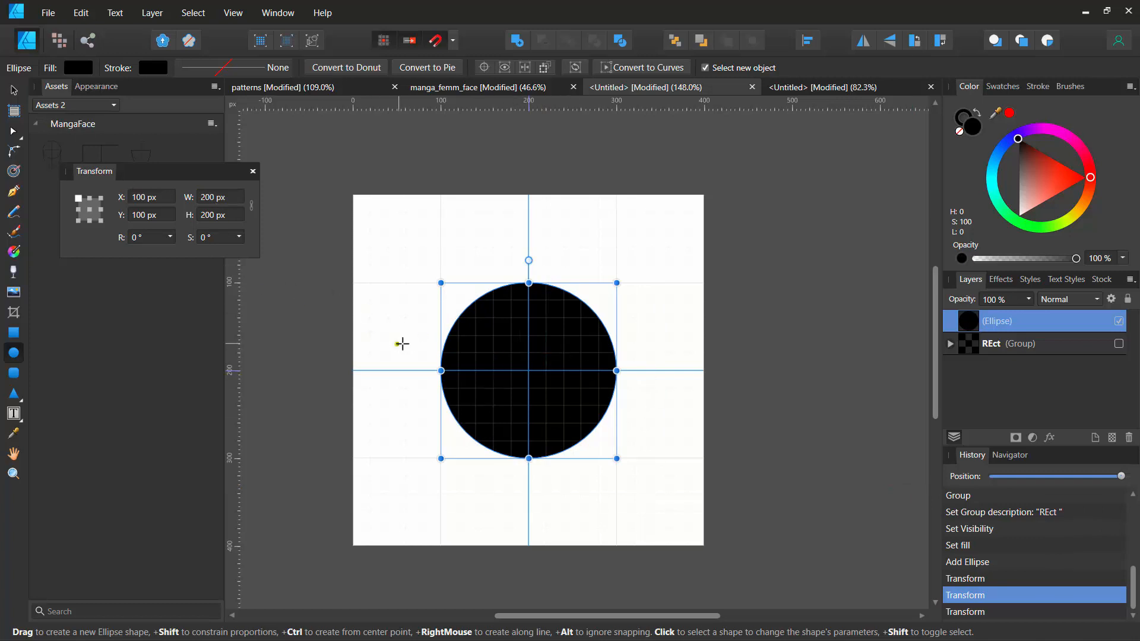
# - Duplicate the circle into all four corners of the tile, centring each copy on a corner
pyautogui.press('v')
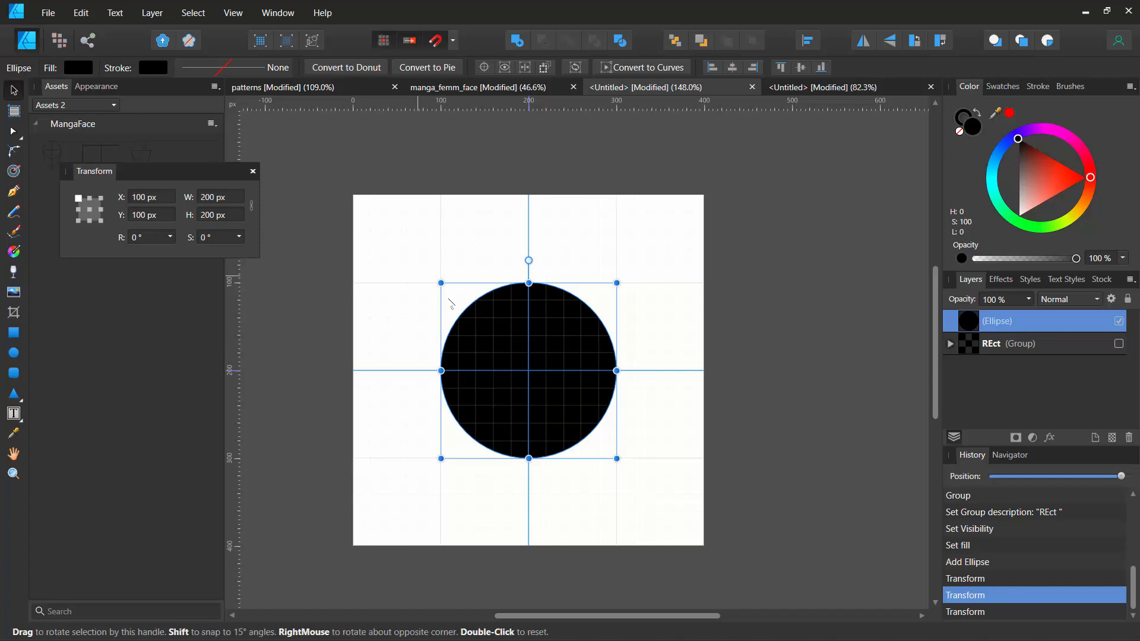
pyautogui.moveTo(501, 346)
pyautogui.mouseDown()
pyautogui.moveTo(407, 279)
pyautogui.moveTo(326, 169)
pyautogui.mouseUp()
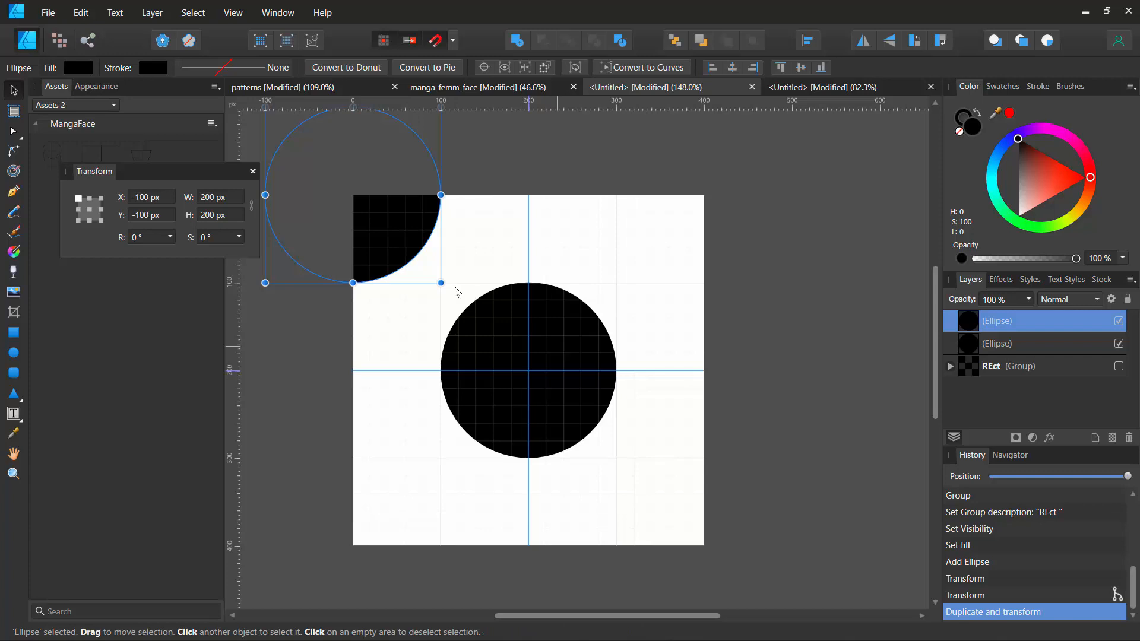
pyautogui.moveTo(395, 222); pyautogui.dragTo(746, 220)
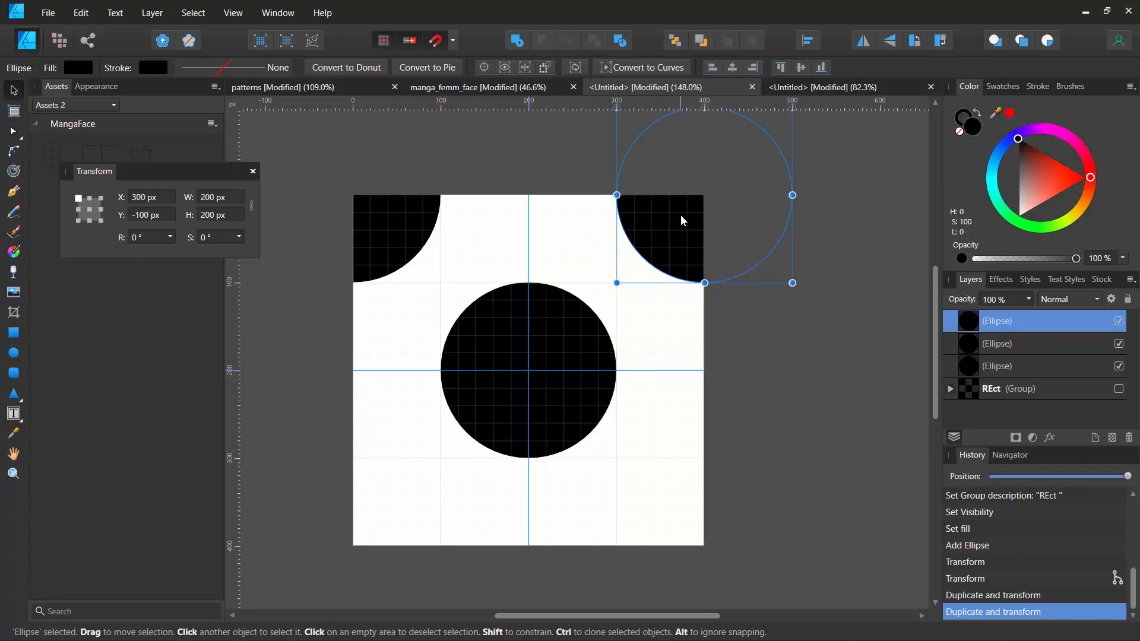
pyautogui.moveTo(681, 217); pyautogui.dragTo(704, 570)
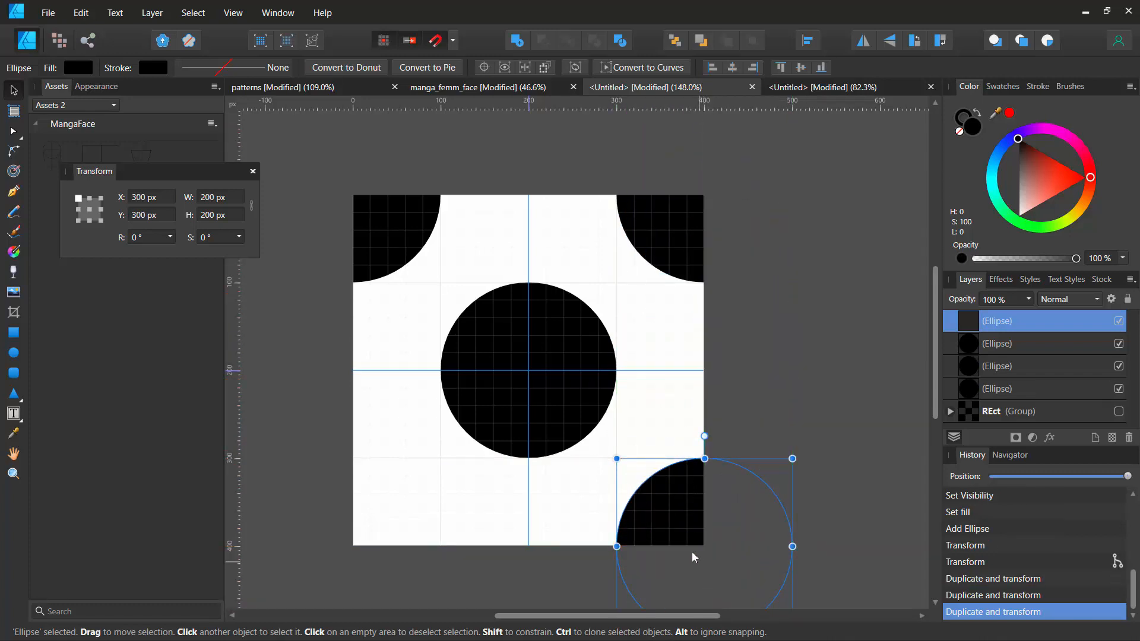
pyautogui.click(500, 397)
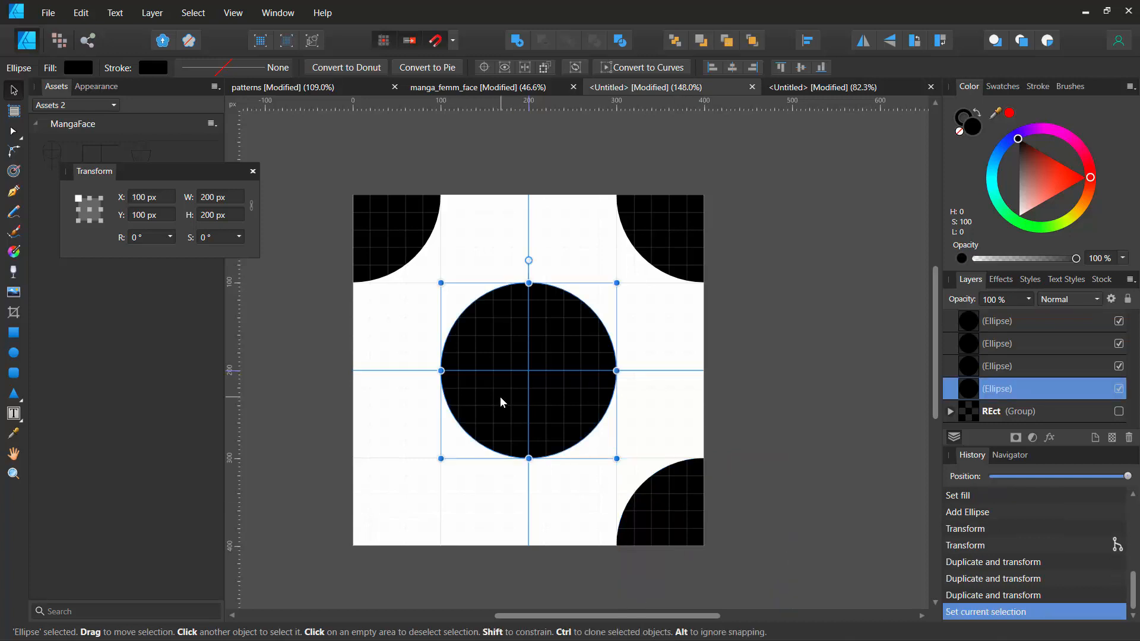
pyautogui.moveTo(500, 396); pyautogui.dragTo(294, 537)
pyautogui.click(302, 364)
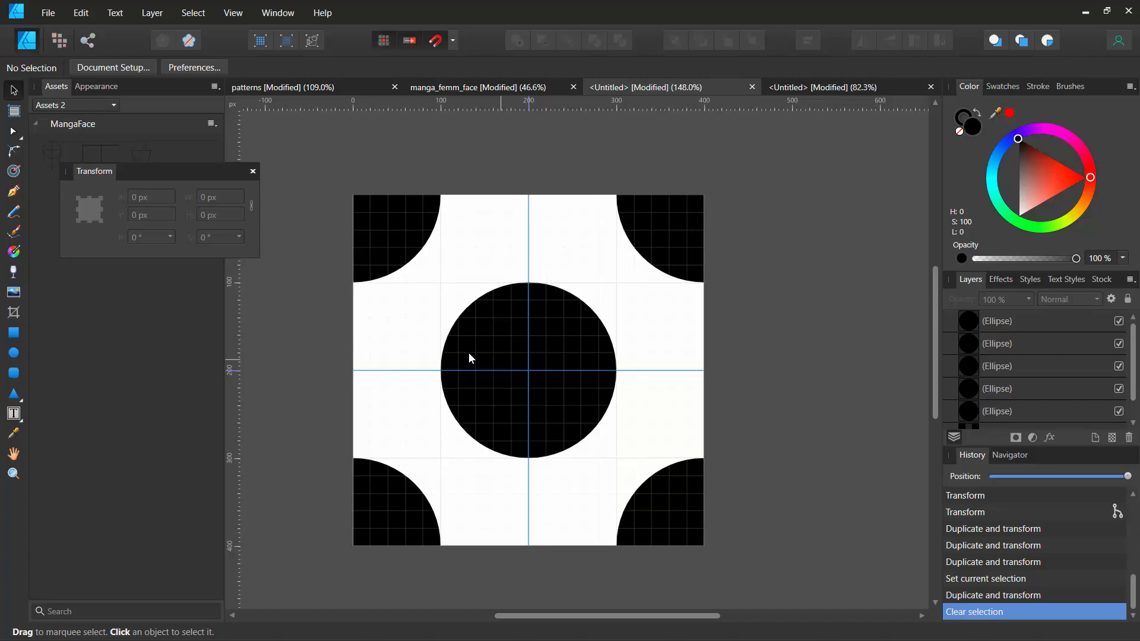
# - Create a new 1280 × 720 px document
pyautogui.scroll(-1, 1022, 342)
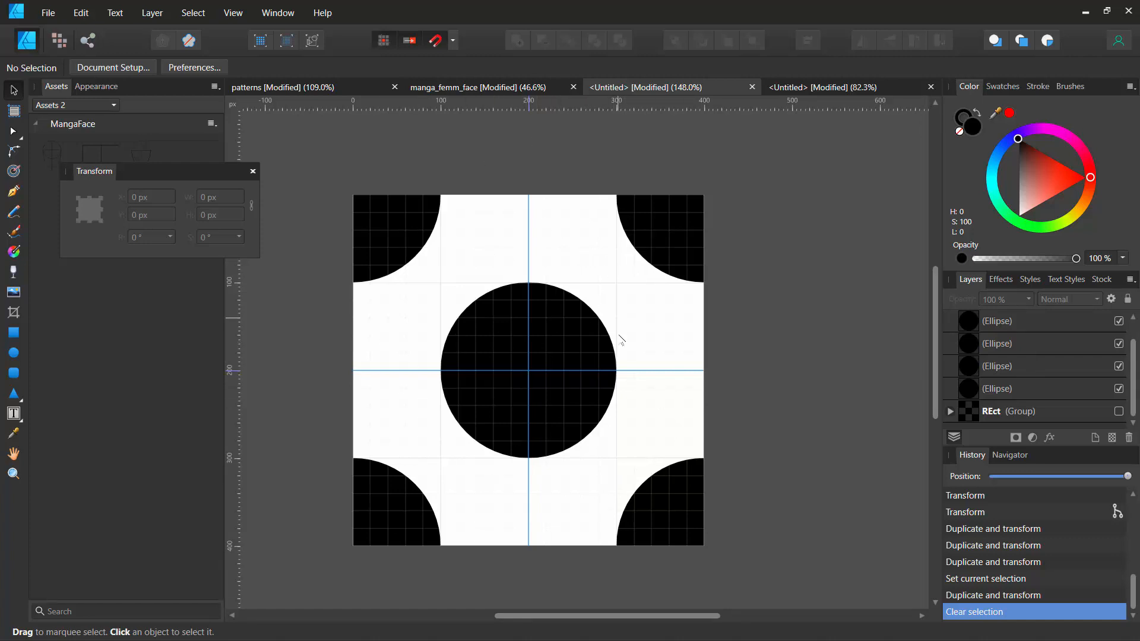
pyautogui.click(44, 16)
pyautogui.click(64, 43)
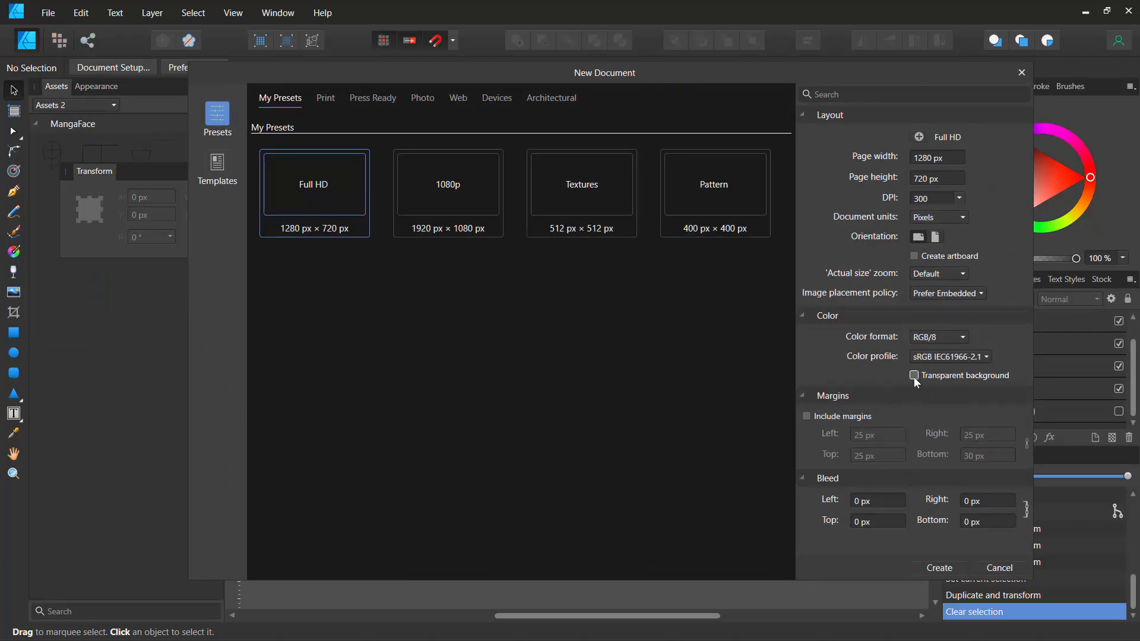
pyautogui.click(938, 567)
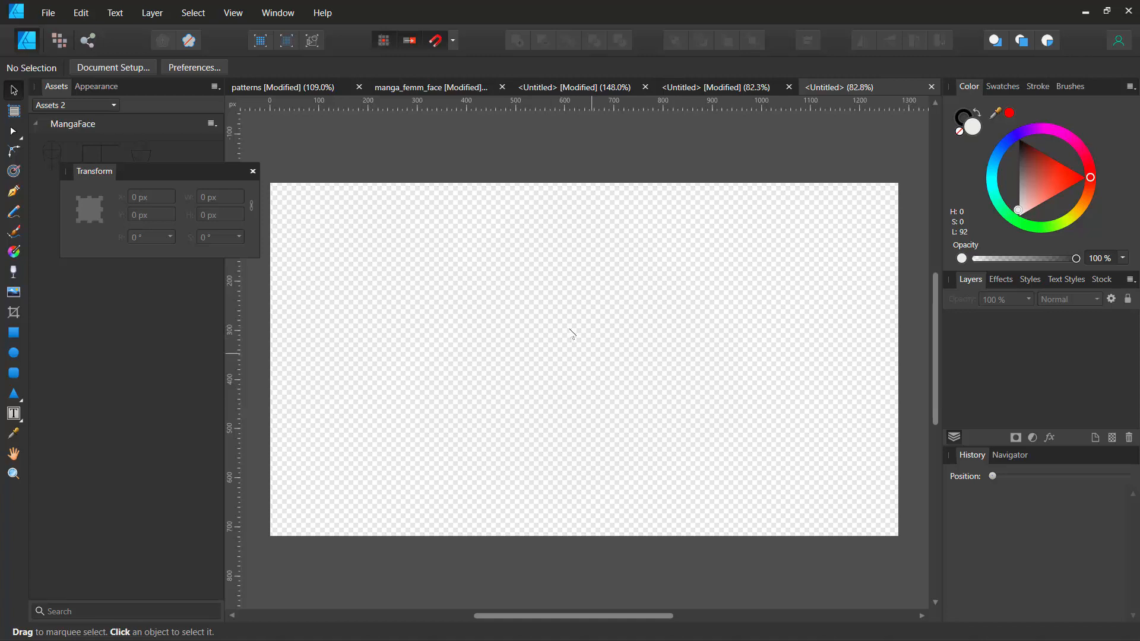
# - Export the circle tile as a PNG named circ
pyautogui.click(706, 92)
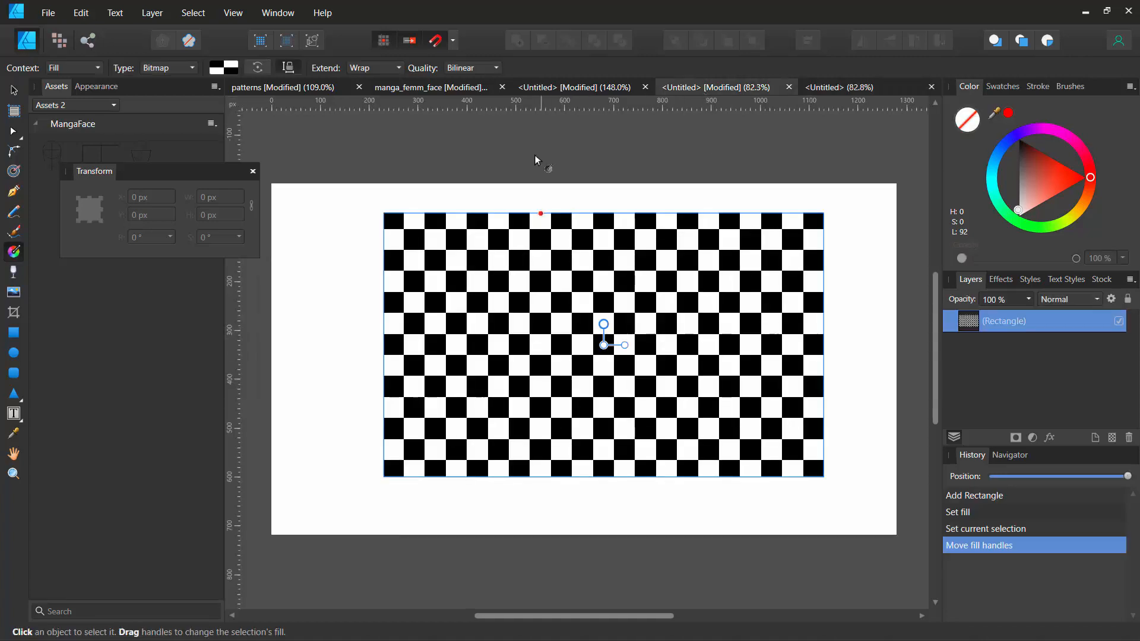
pyautogui.click(593, 87)
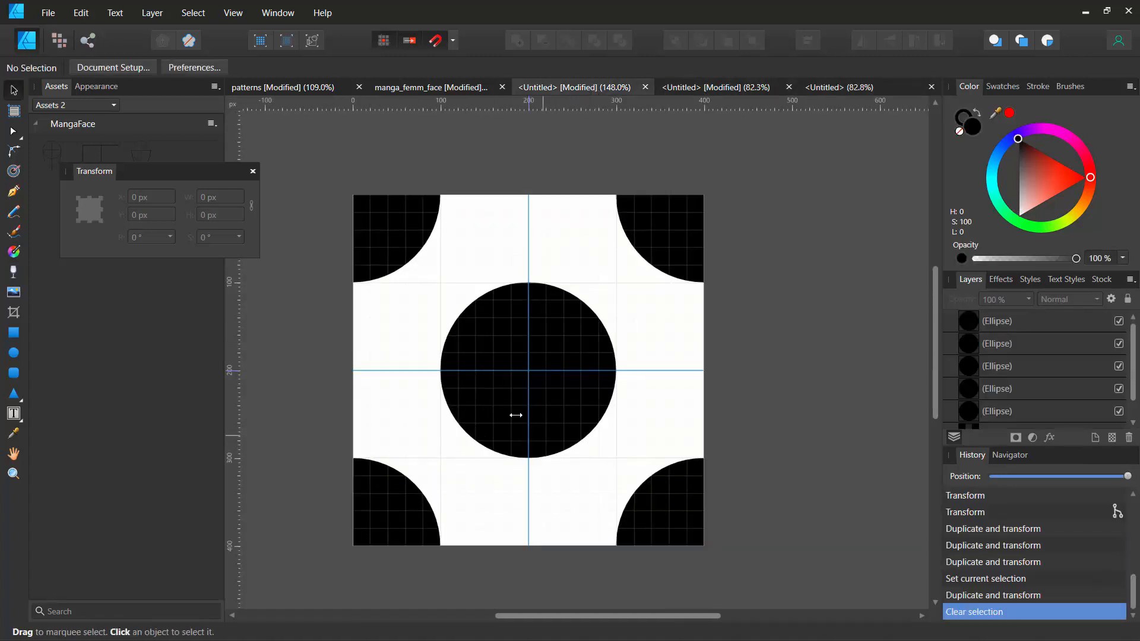
pyautogui.click(48, 14)
pyautogui.click(98, 268)
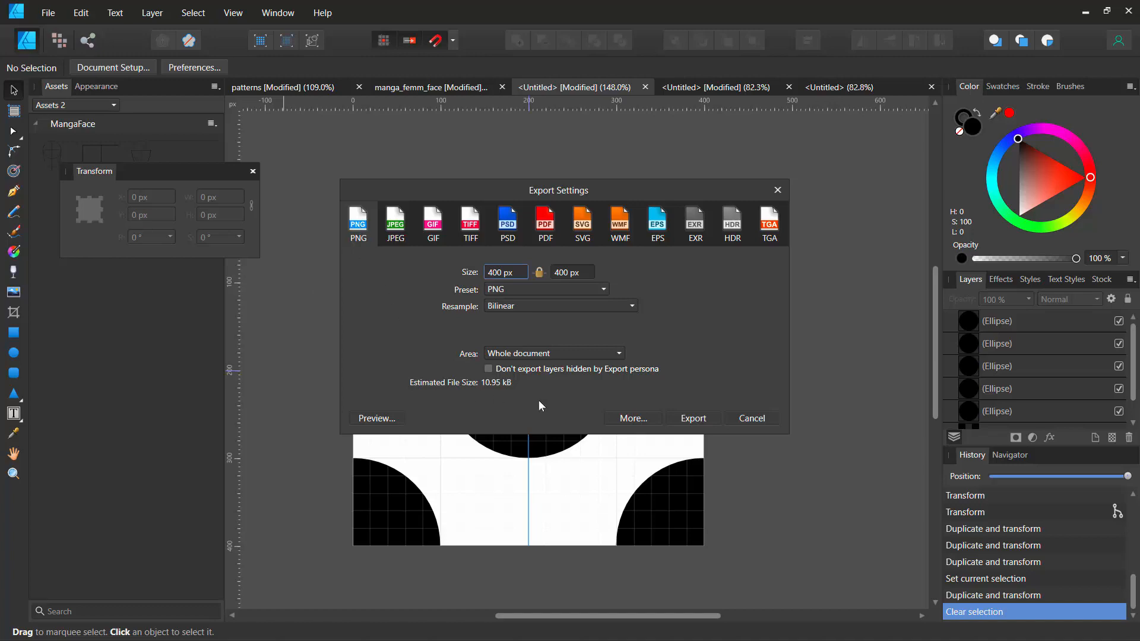
pyautogui.click(675, 420)
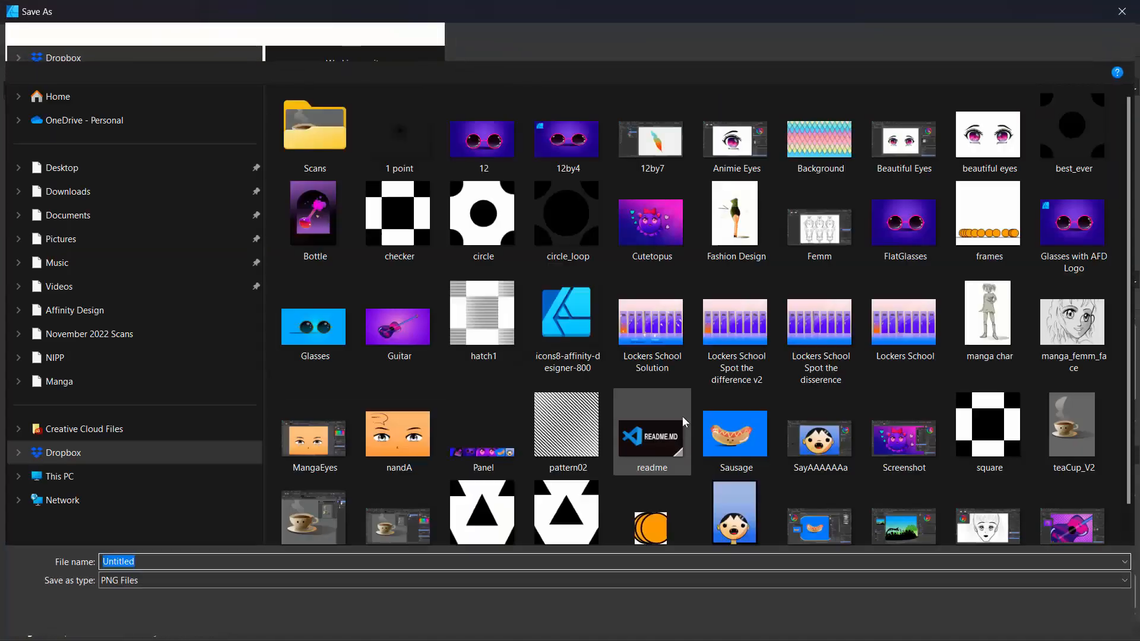
pyautogui.write('circ')
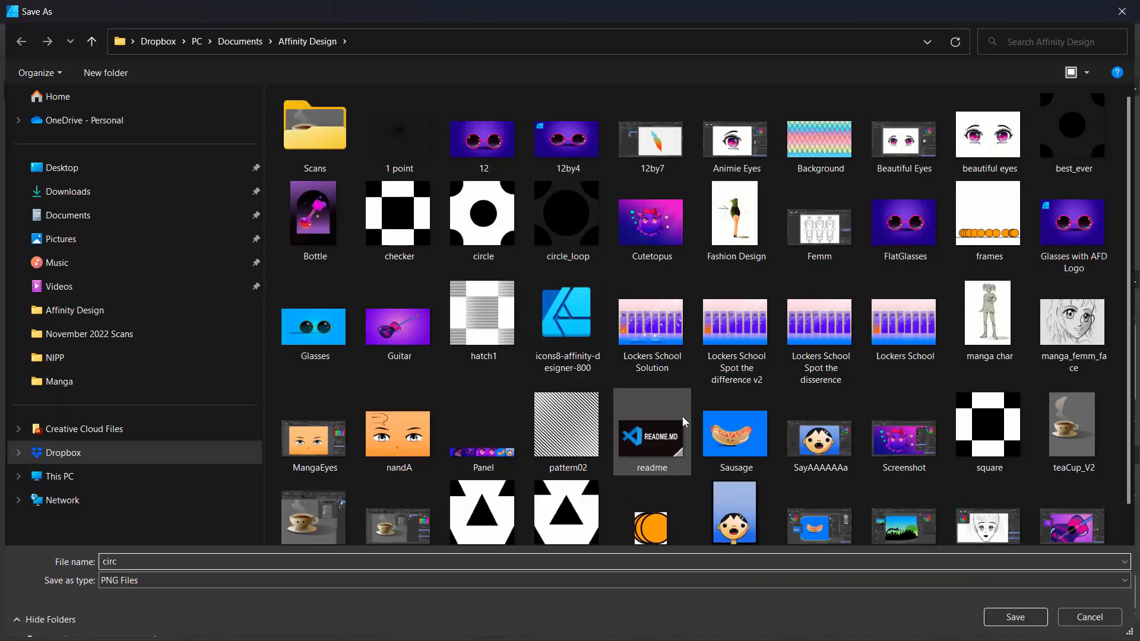
pyautogui.press('Return')
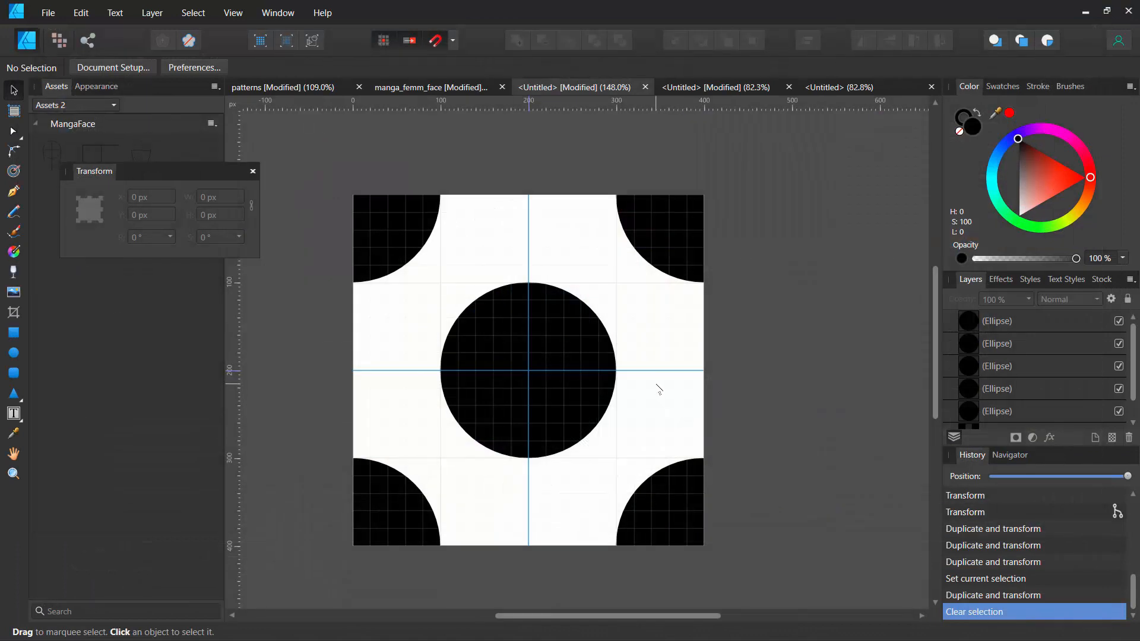
# - Replace the rectangle's bitmap fill with the circ PNG and shift the fill's origin
pyautogui.click(721, 87)
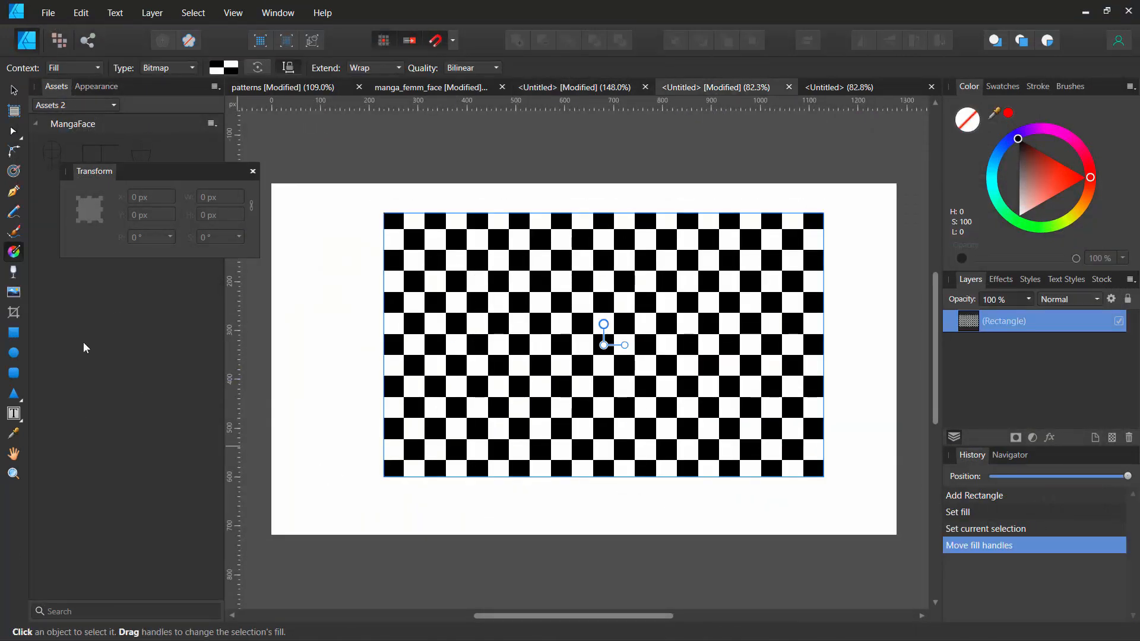
pyautogui.click(165, 69)
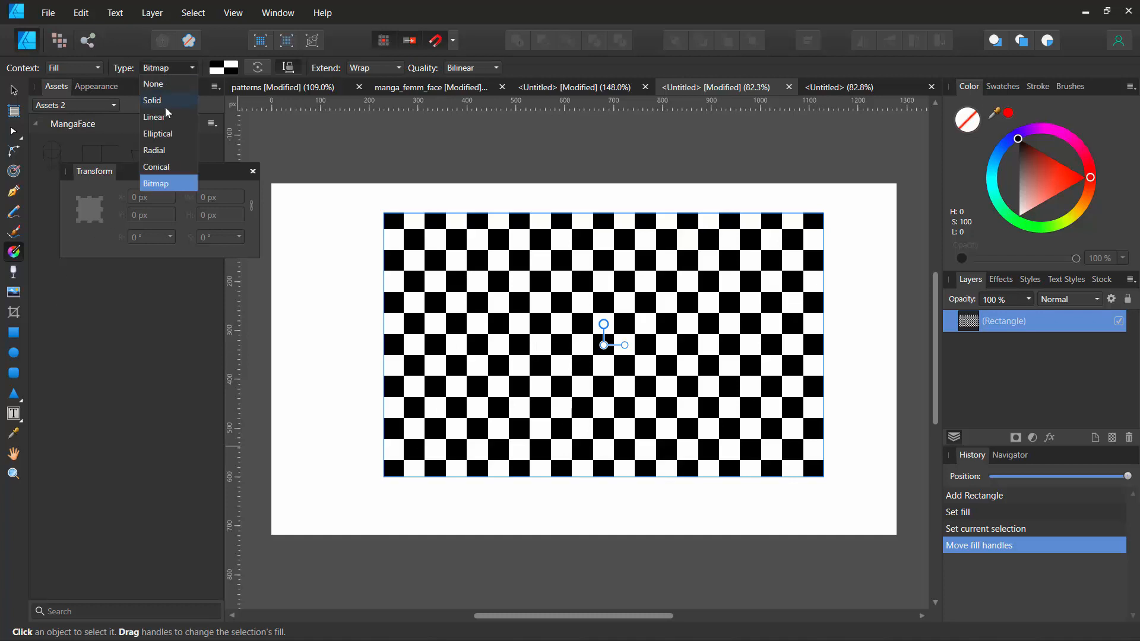
pyautogui.click(163, 182)
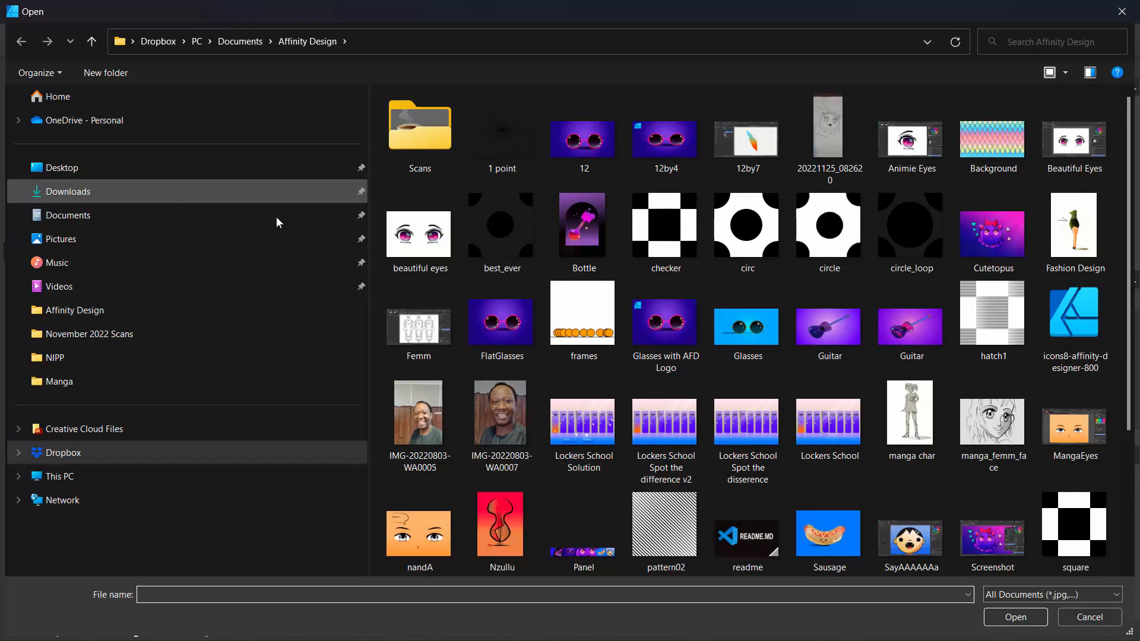
pyautogui.click(751, 229)
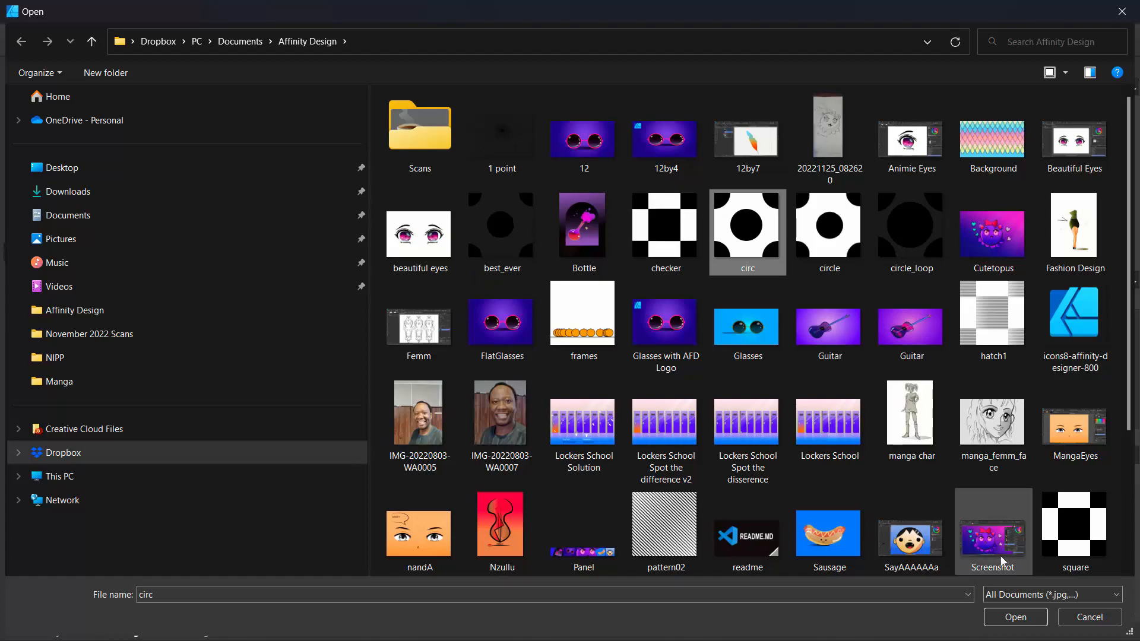
pyautogui.click(1027, 611)
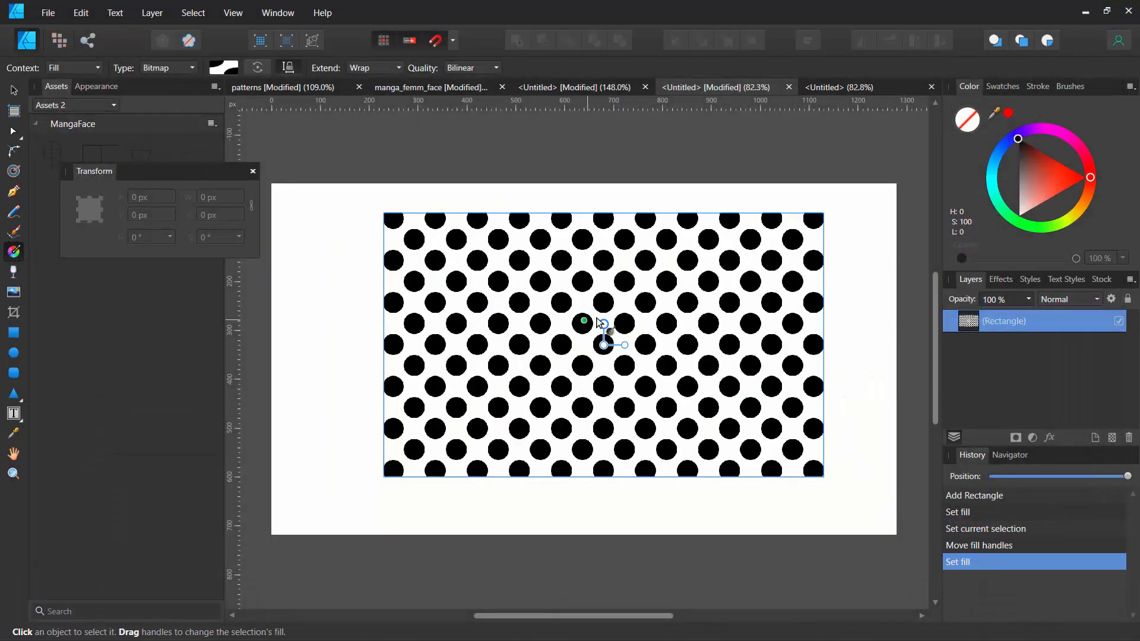
pyautogui.moveTo(603, 324); pyautogui.dragTo(584, 339)
# - Draw a rectangle in the empty untitled document
pyautogui.click(845, 88)
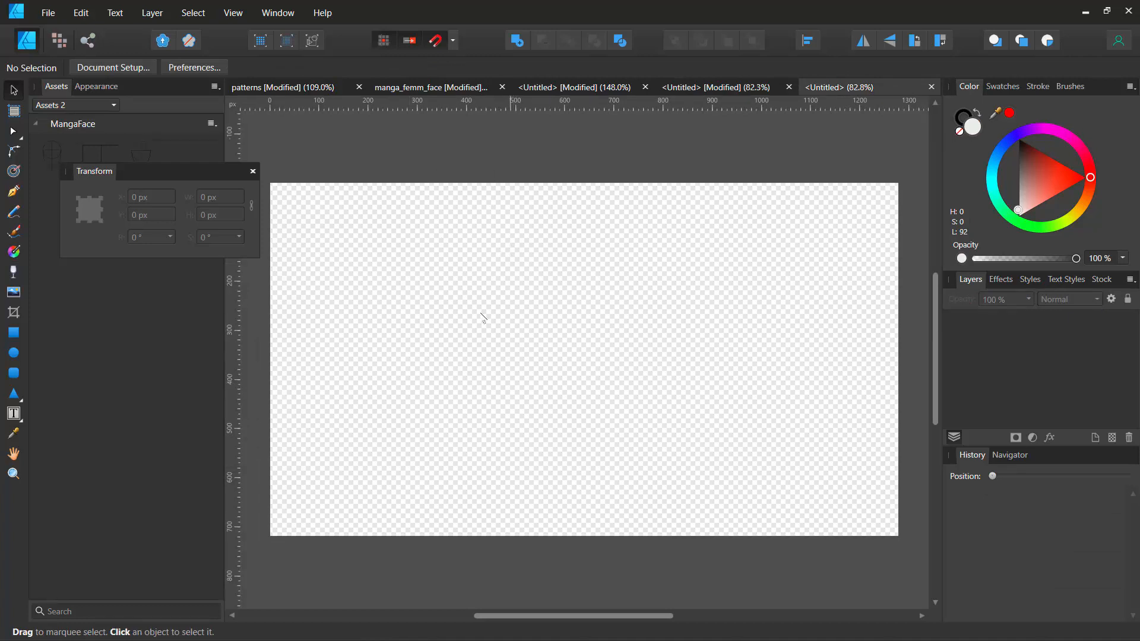
pyautogui.click(14, 334)
pyautogui.moveTo(397, 262); pyautogui.dragTo(688, 489)
# - Give the new rectangle a bitmap fill using the circ PNG
pyautogui.press('g')
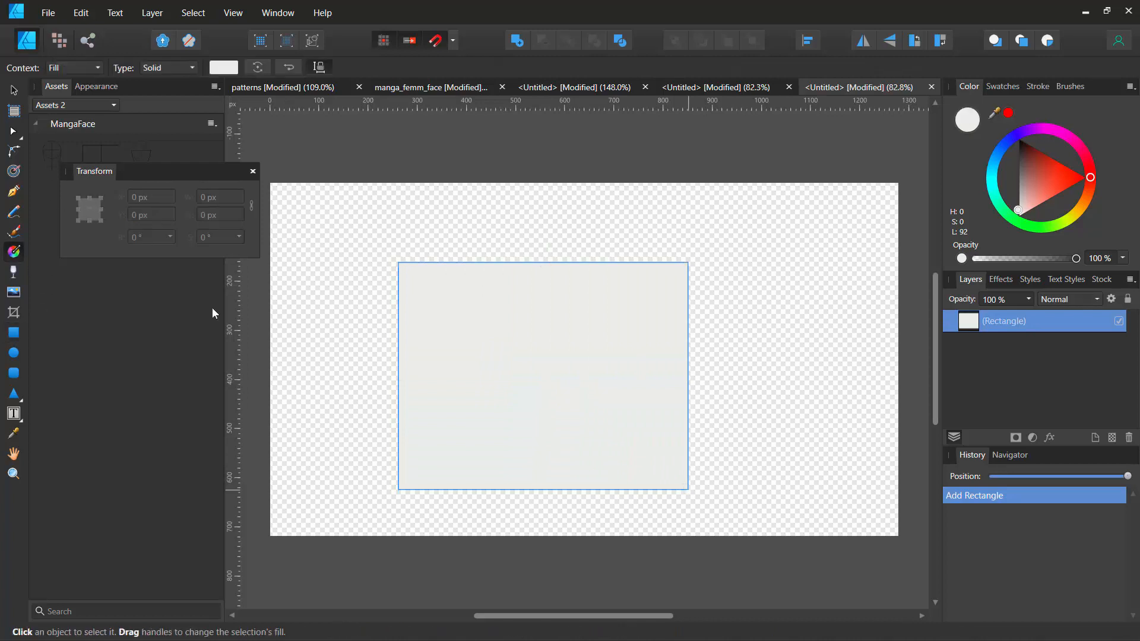
pyautogui.click(165, 66)
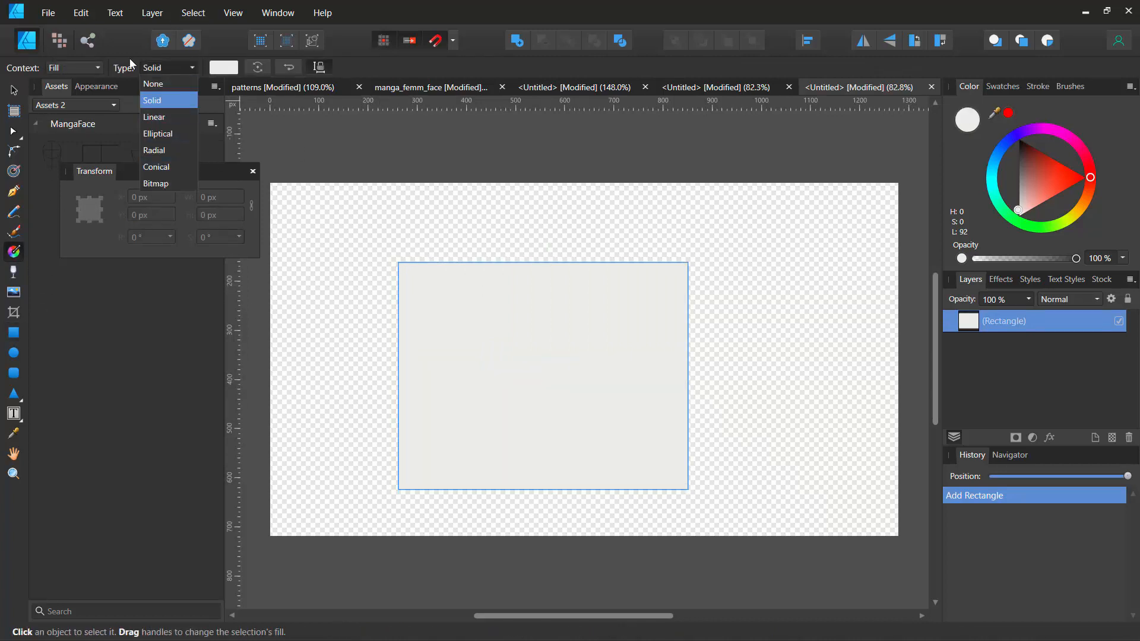
pyautogui.click(163, 185)
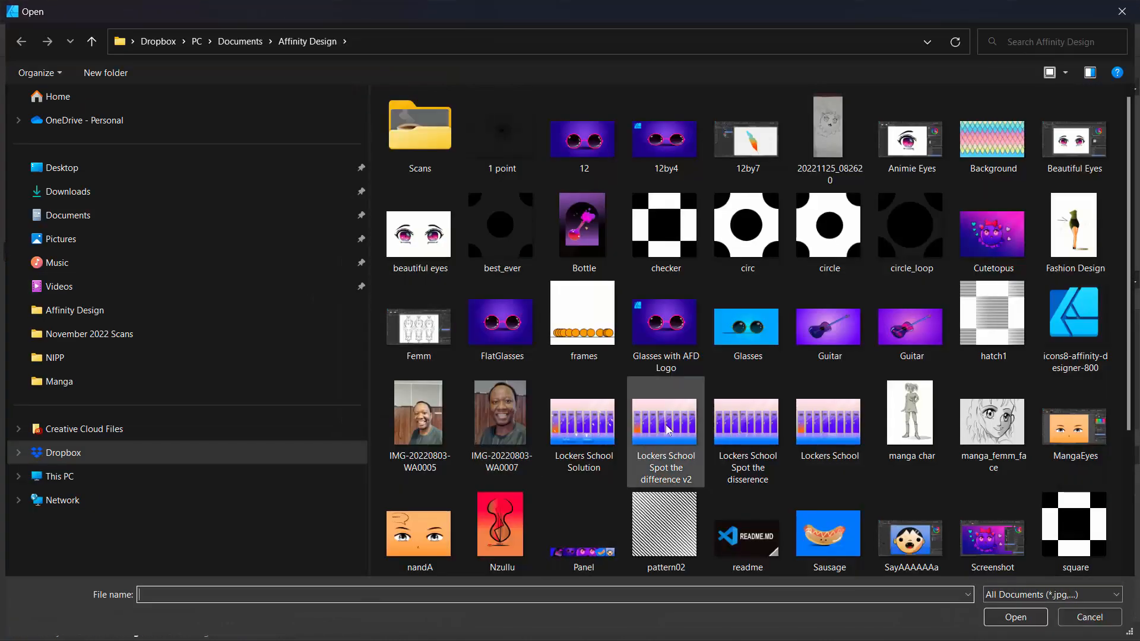
pyautogui.click(1015, 617)
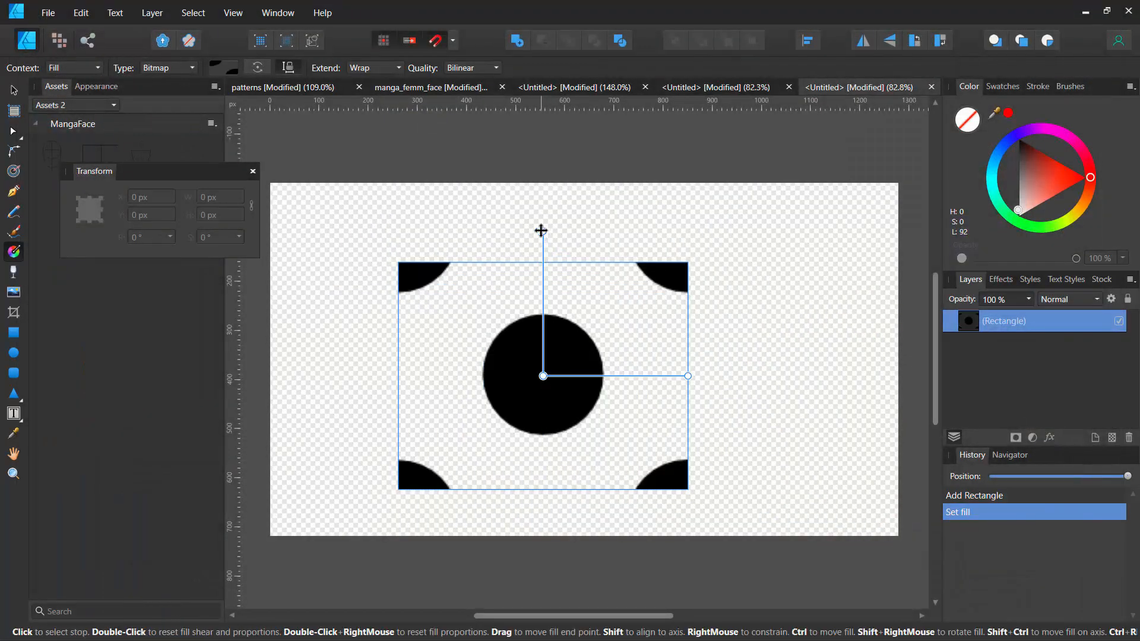
# - Shrink and reposition the bitmap fill handles so the dots tile small and densely across the rectangle
pyautogui.moveTo(541, 237); pyautogui.dragTo(542, 377)
pyautogui.scroll(10, 537, 386)
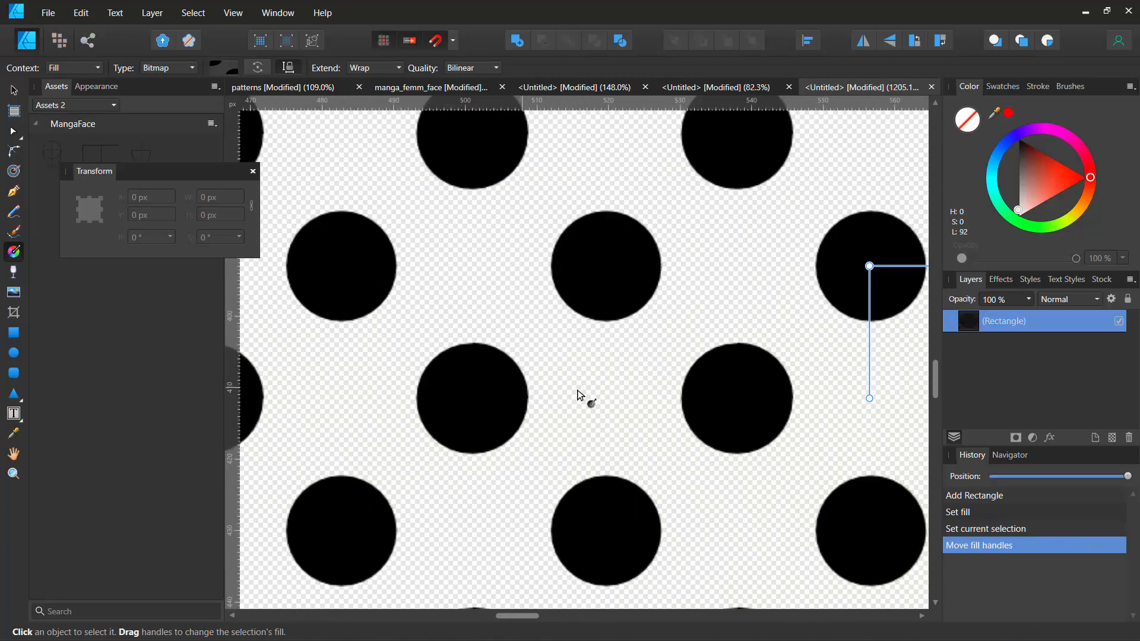
pyautogui.moveTo(721, 317); pyautogui.dragTo(406, 346)
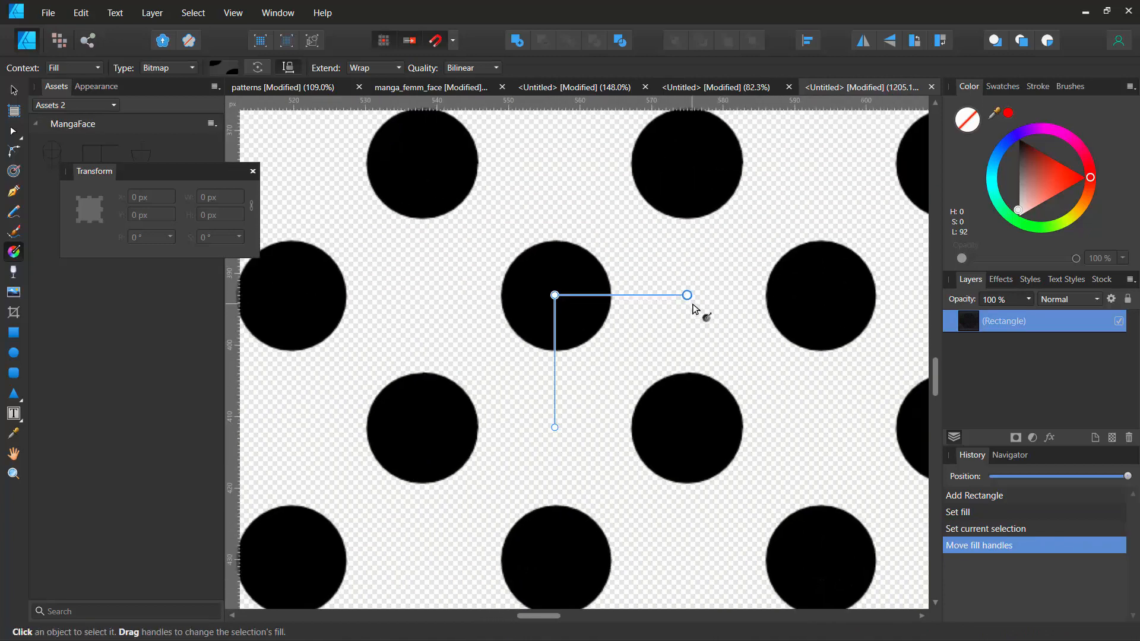
pyautogui.moveTo(689, 293); pyautogui.dragTo(593, 297)
pyautogui.scroll(-10, 579, 279)
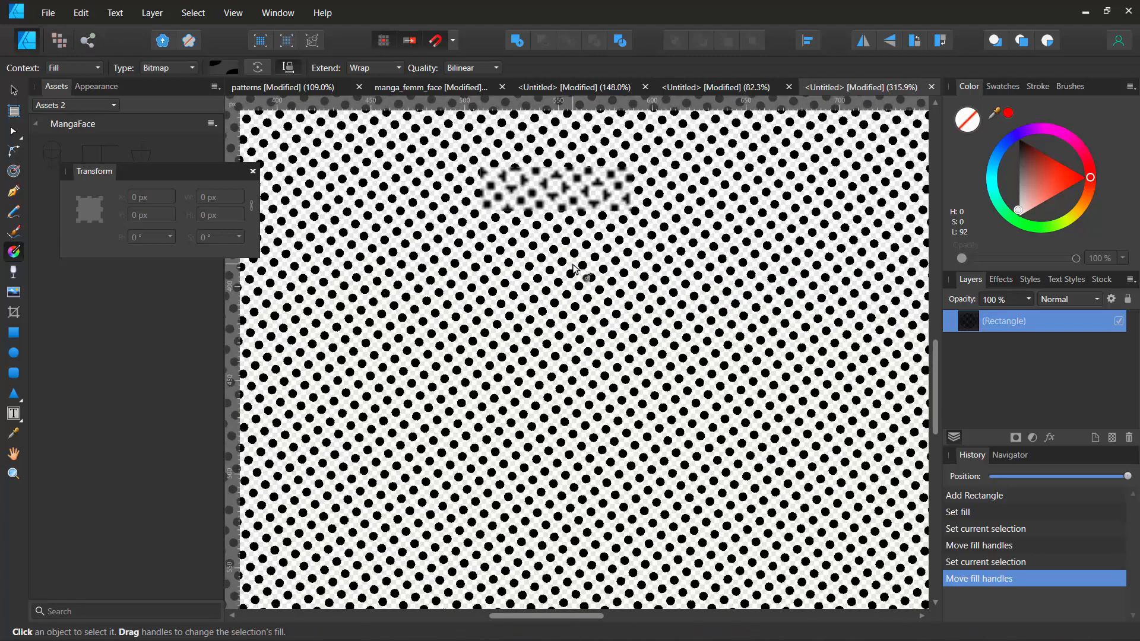
pyautogui.scroll(14, 574, 267)
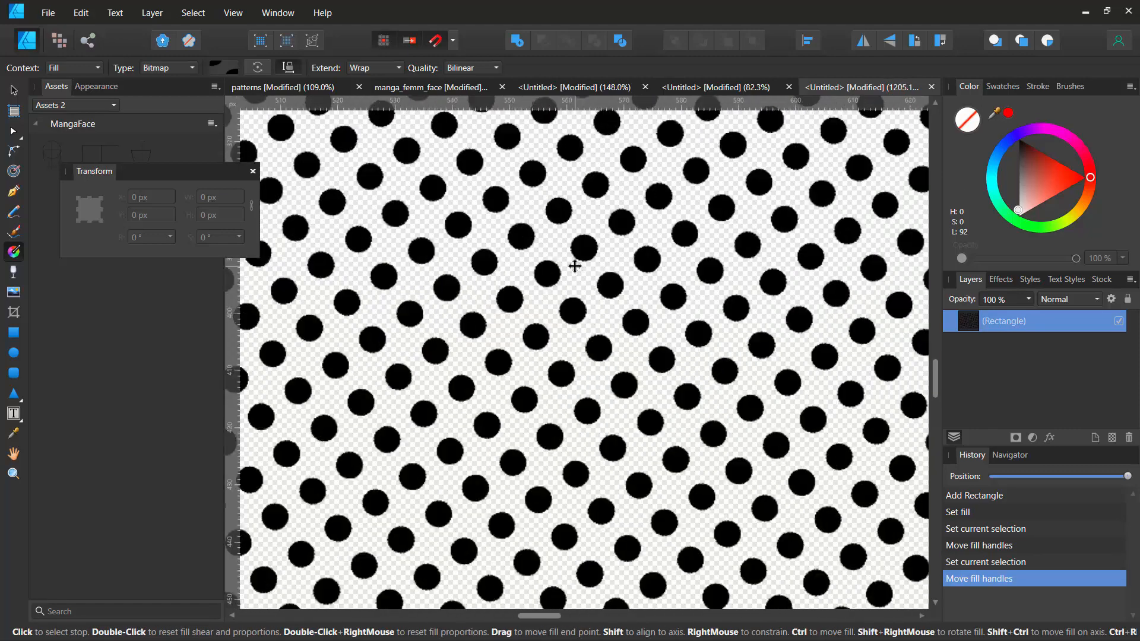
pyautogui.moveTo(581, 297); pyautogui.dragTo(529, 365)
pyautogui.scroll(-7, 582, 243)
pyautogui.scroll(-5, 568, 232)
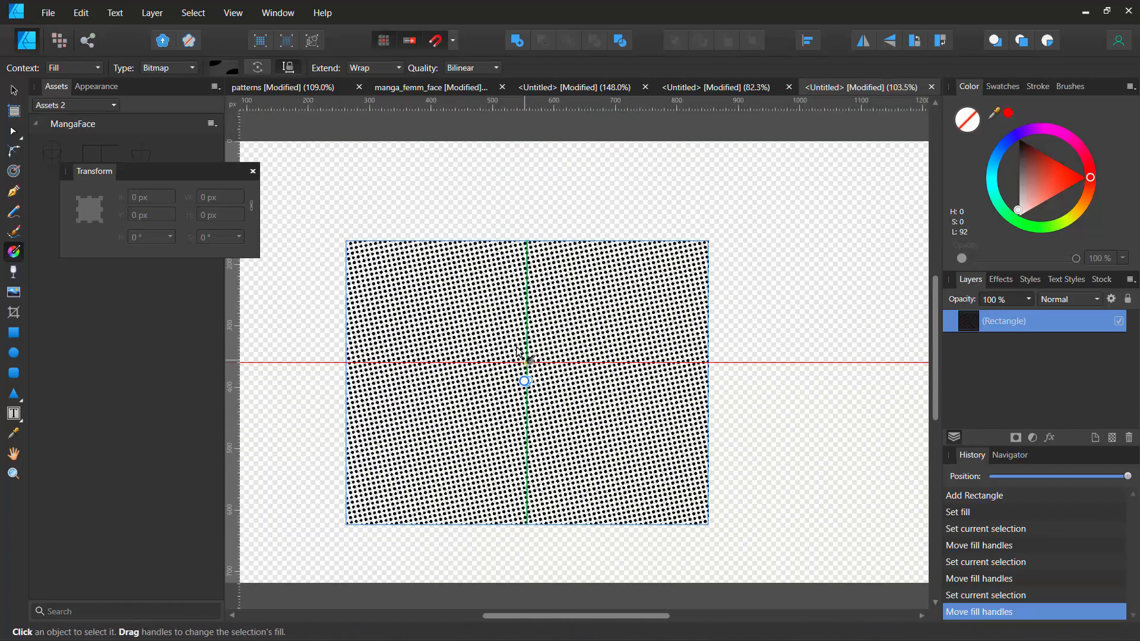
# - Compare the dot pattern with the halftone shading in the manga face document
pyautogui.click(416, 83)
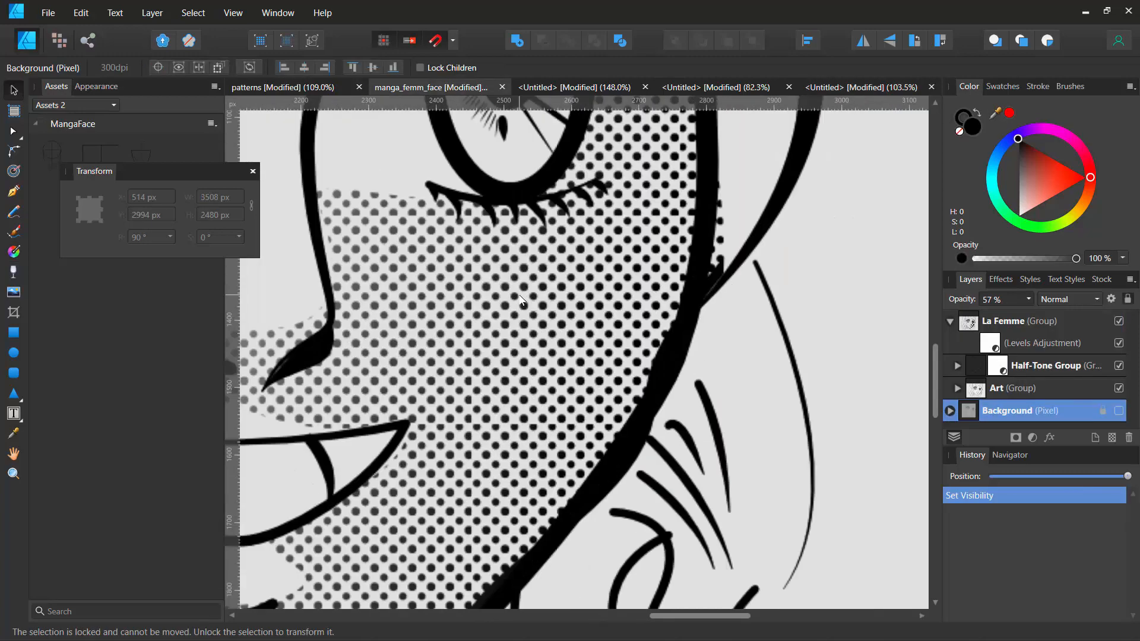
pyautogui.scroll(3, 521, 300)
pyautogui.scroll(-6, 520, 300)
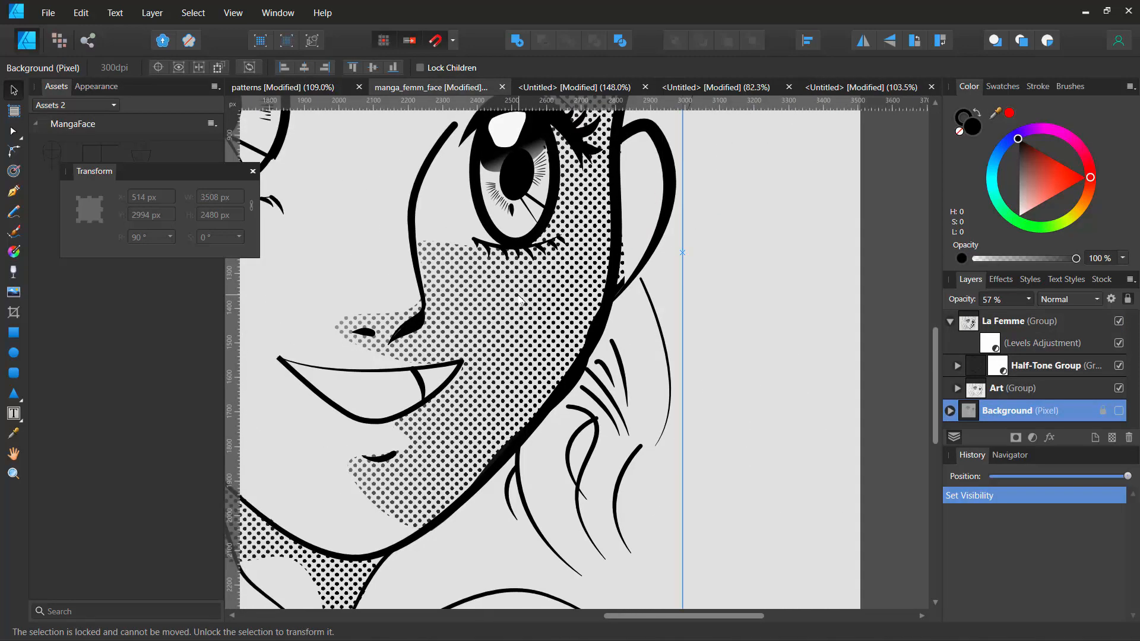
pyautogui.click(821, 90)
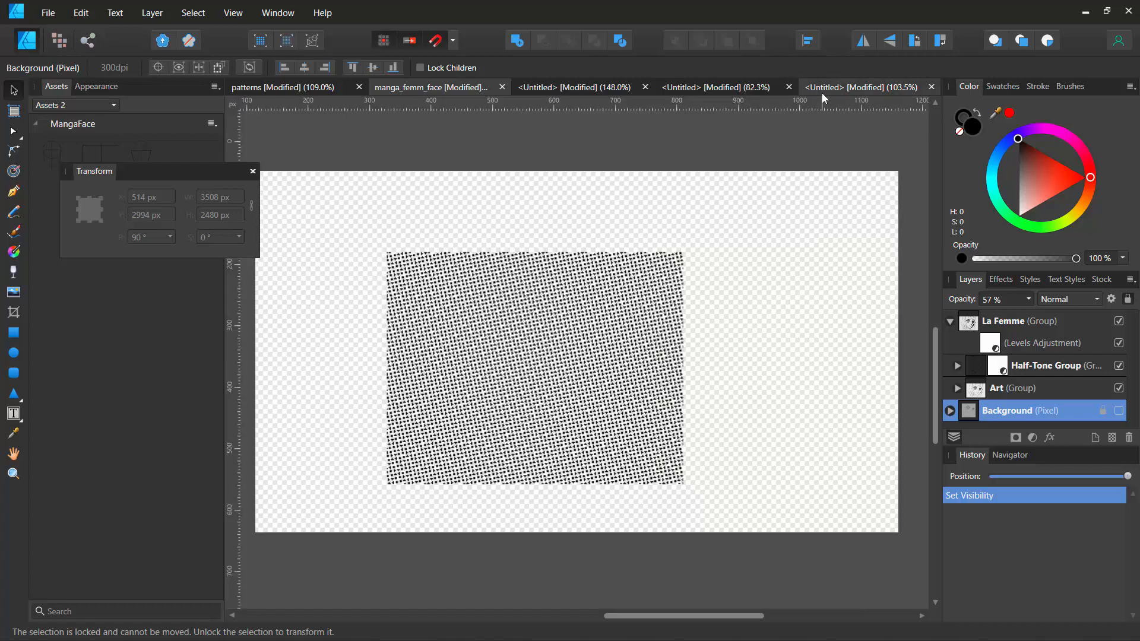
# - Rotate the bitmap fill of the large-dot rectangle slightly by moving its fill handle
pyautogui.click(740, 88)
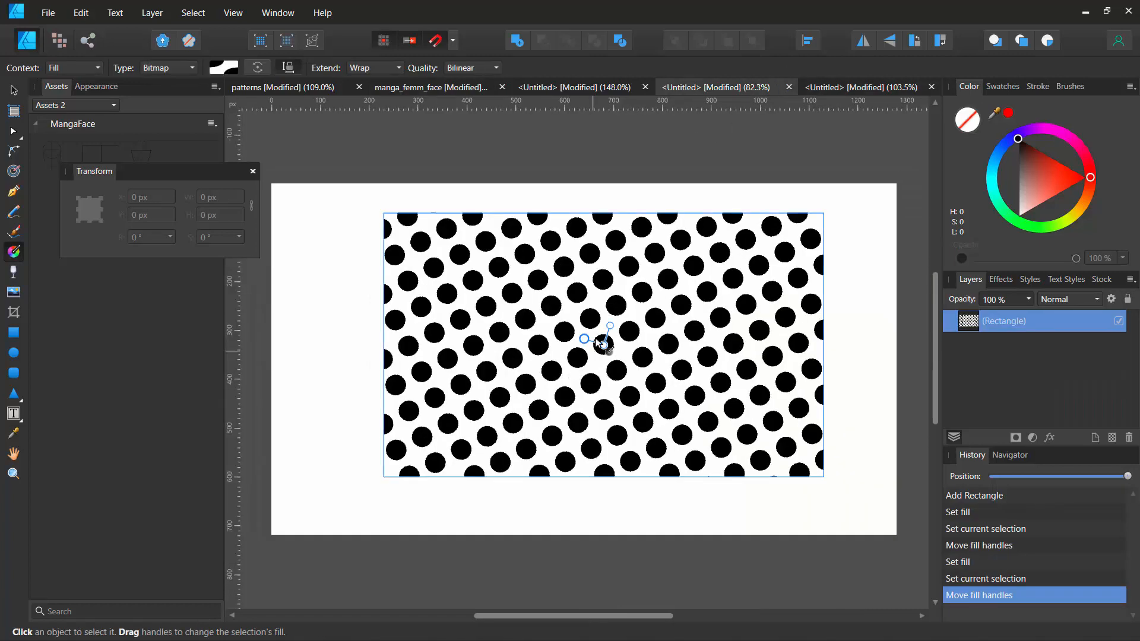
pyautogui.moveTo(619, 285); pyautogui.dragTo(597, 292)
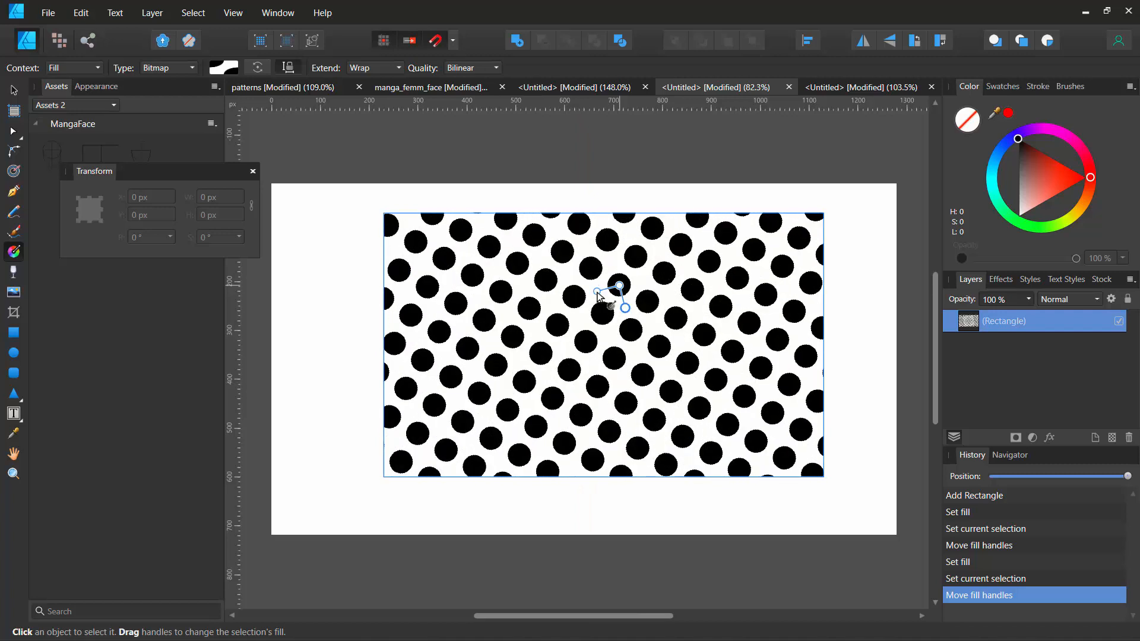
pyautogui.click(597, 294)
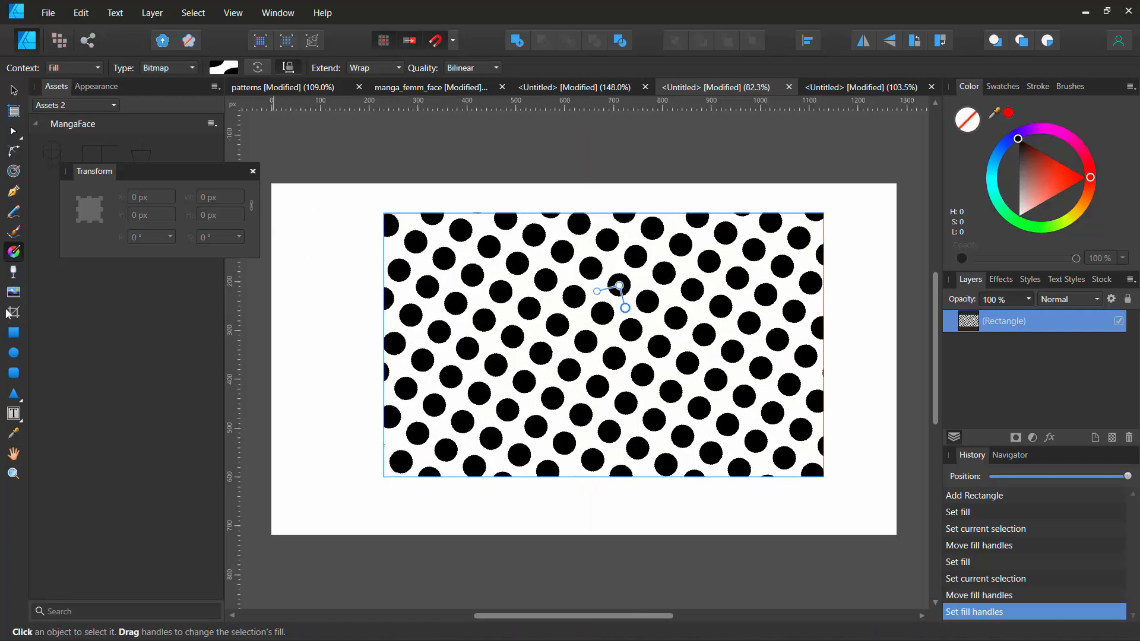
# - Draw a dark red rectangle about 1179 × 669 px and send it behind the dot rectangle
pyautogui.click(18, 332)
pyautogui.moveTo(295, 191); pyautogui.dragTo(871, 518)
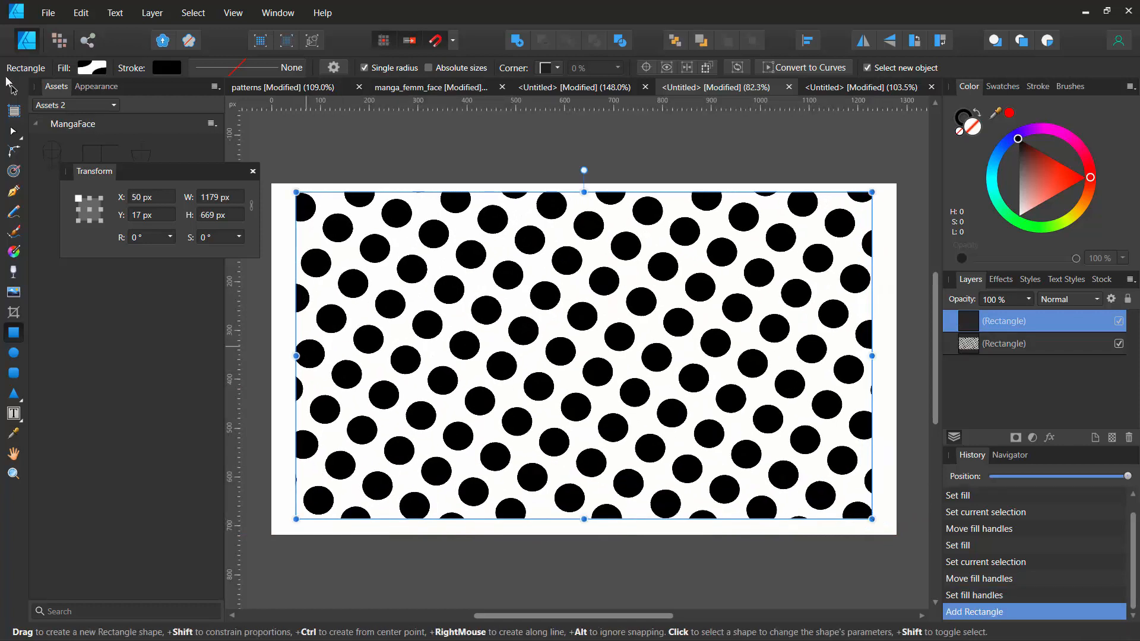
pyautogui.click(94, 68)
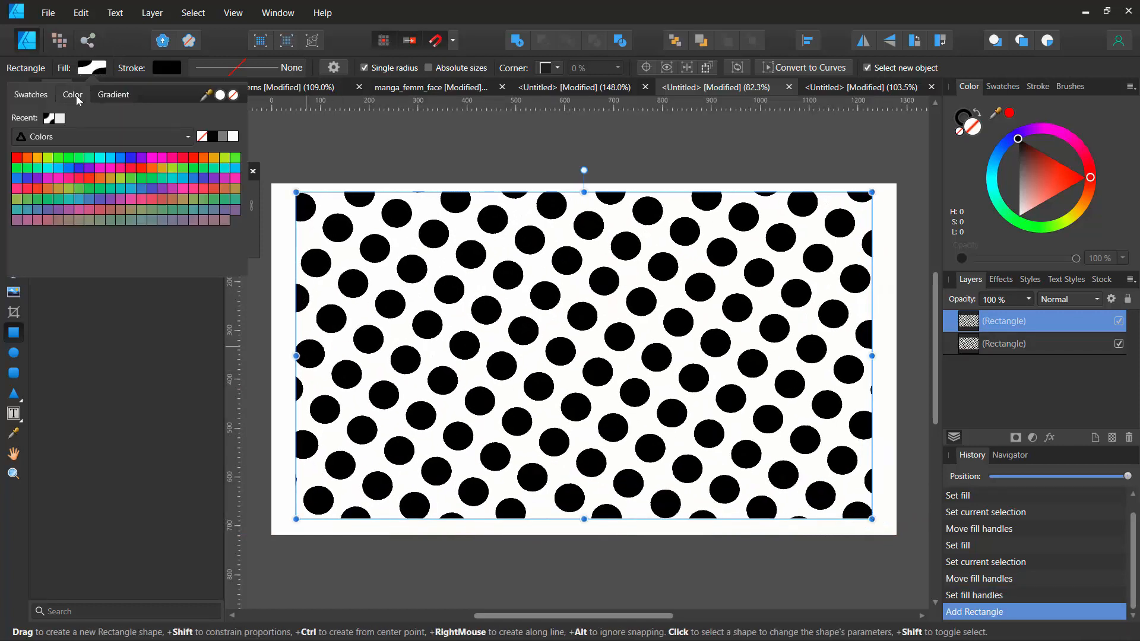
pyautogui.click(76, 95)
pyautogui.click(116, 169)
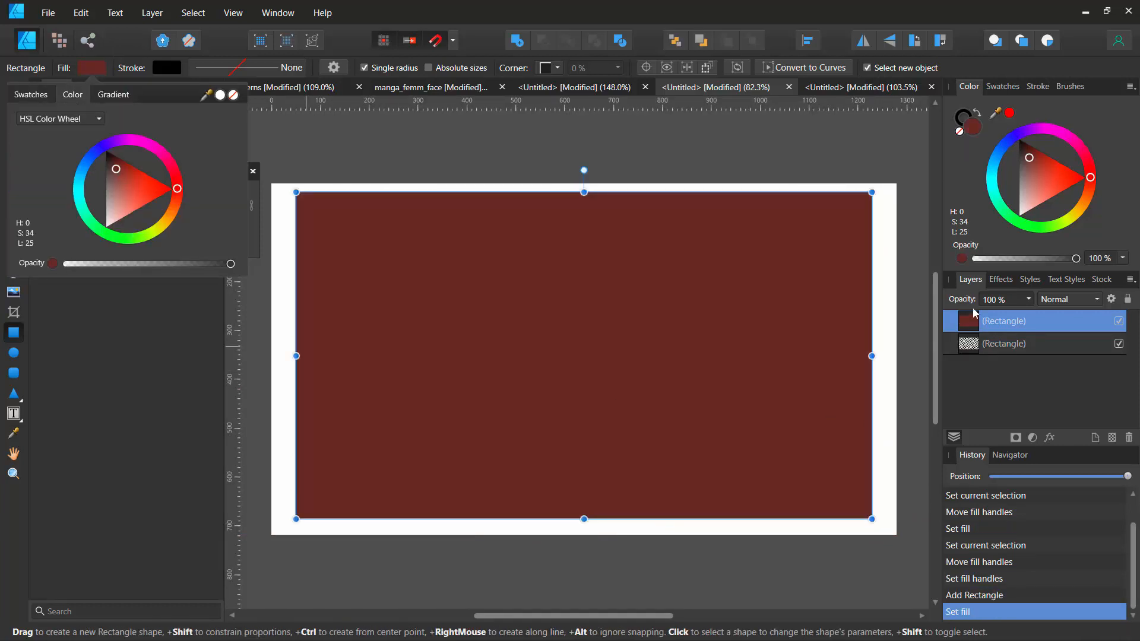
pyautogui.click(677, 42)
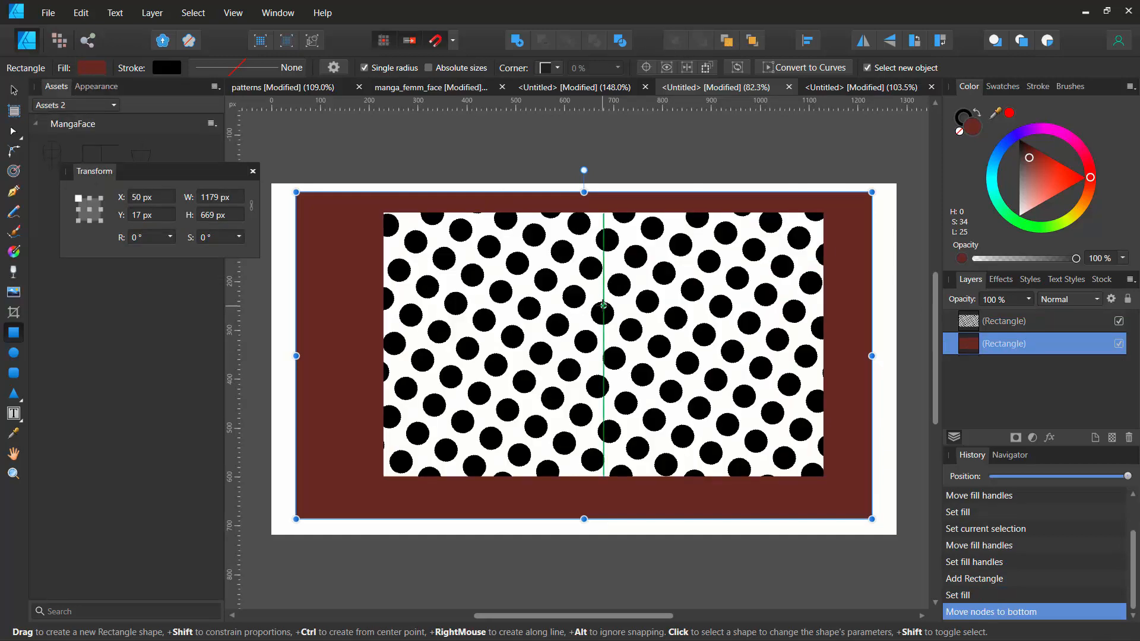
# - Move the dot-filled rectangle to about X 138 px, Y 81.5 px over the red rectangle
pyautogui.click(698, 267)
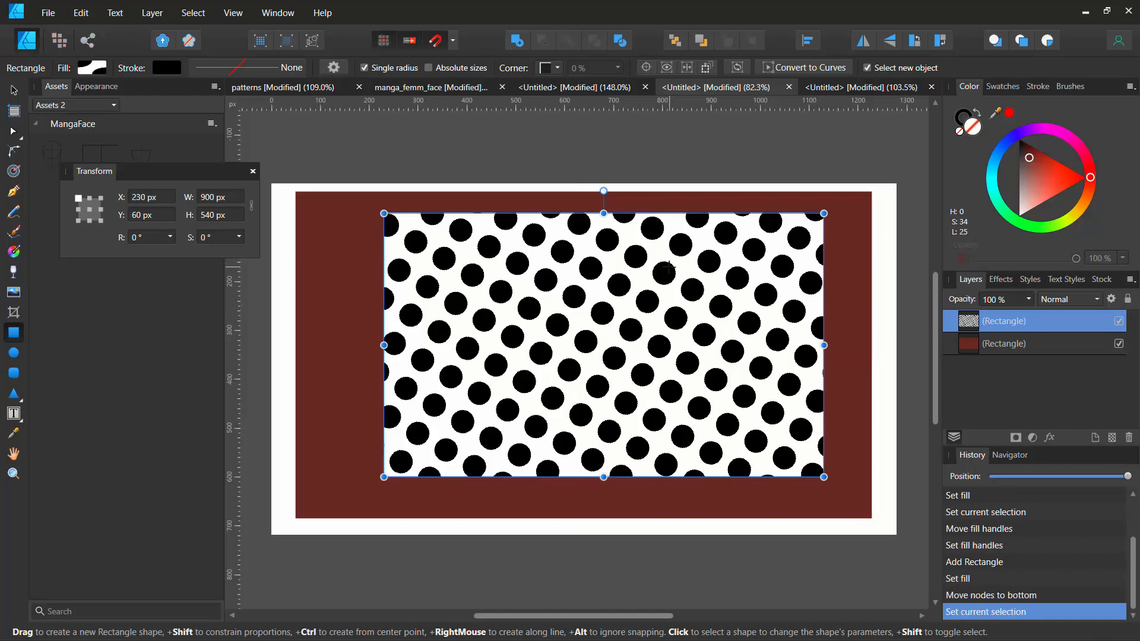
pyautogui.press('v')
pyautogui.moveTo(667, 267); pyautogui.dragTo(631, 299)
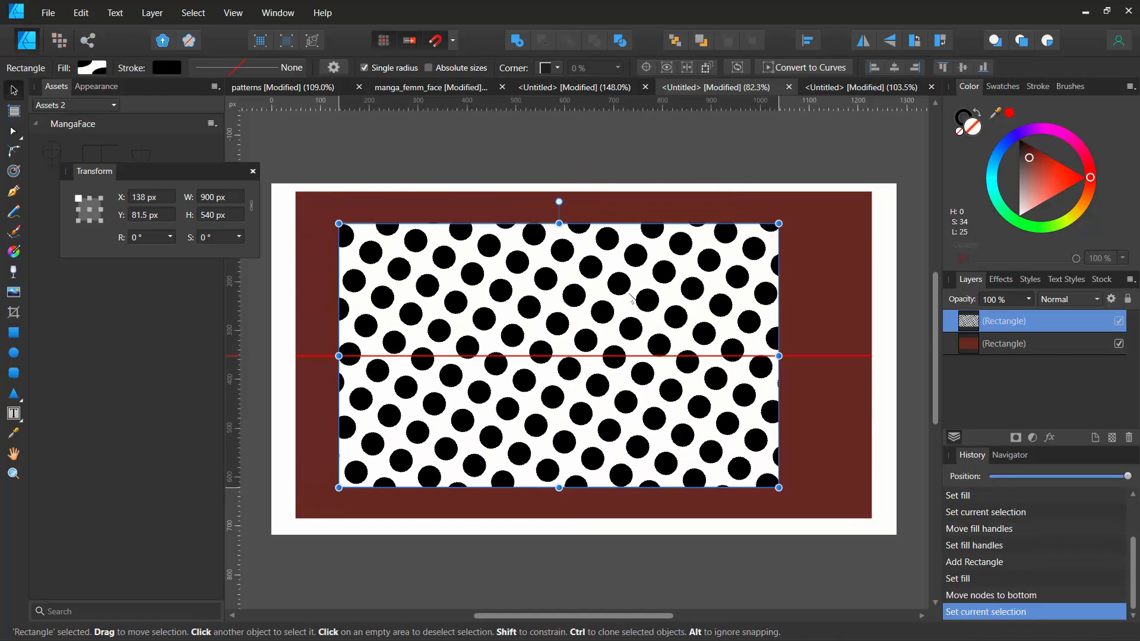
pyautogui.click(834, 89)
pyautogui.press('g')
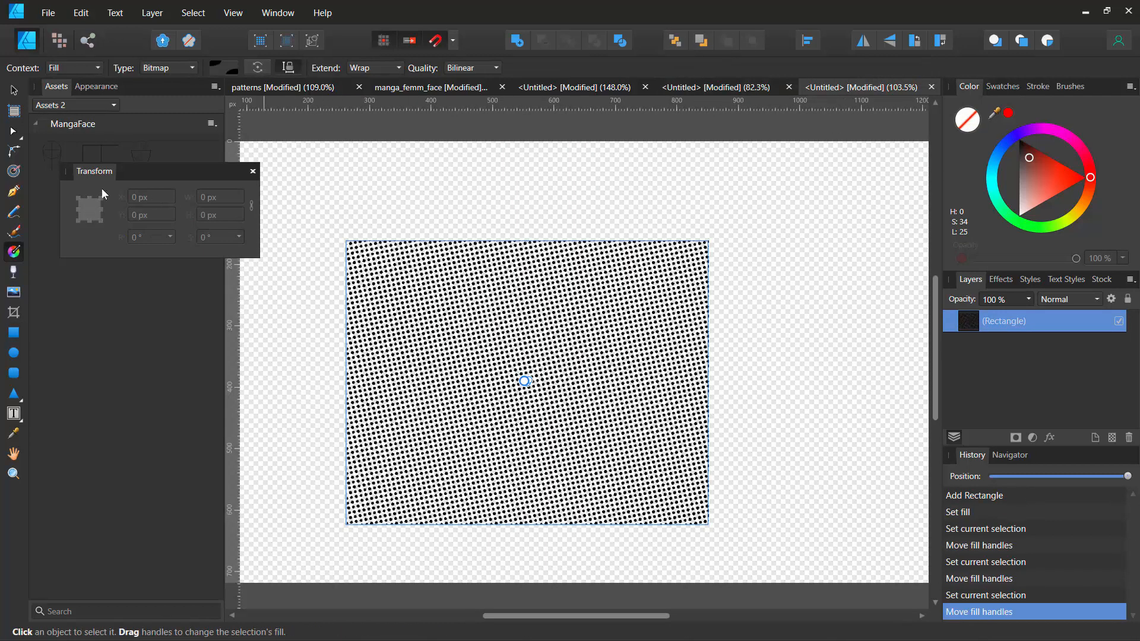
pyautogui.click(677, 89)
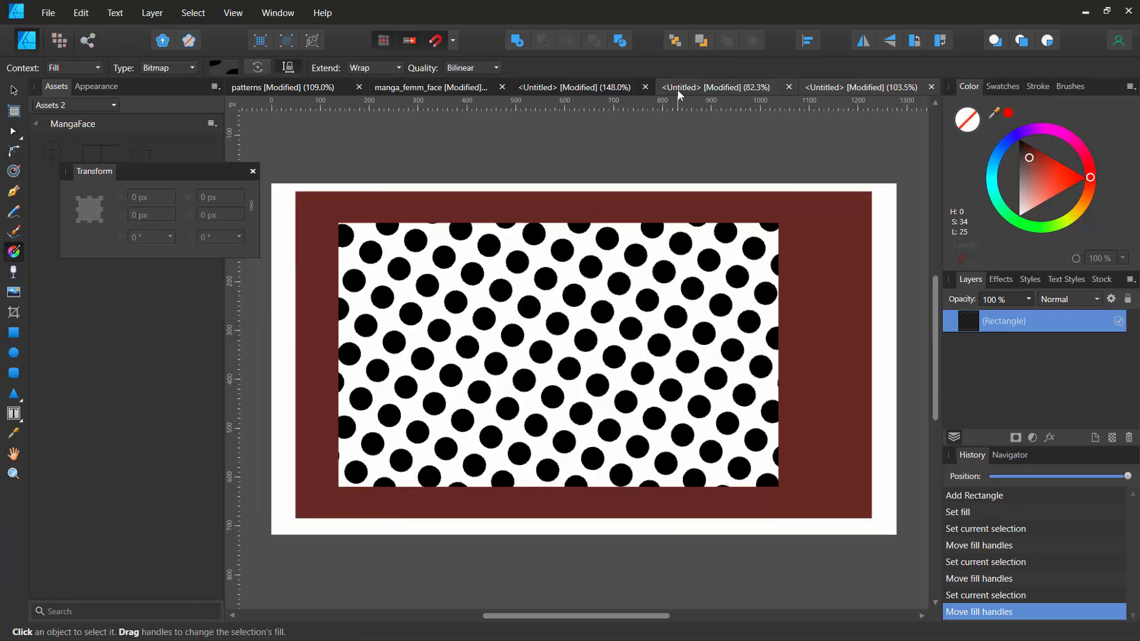
# - Copy the red background rectangle and paste it into the dense-dot document
pyautogui.press('v')
pyautogui.press('m')
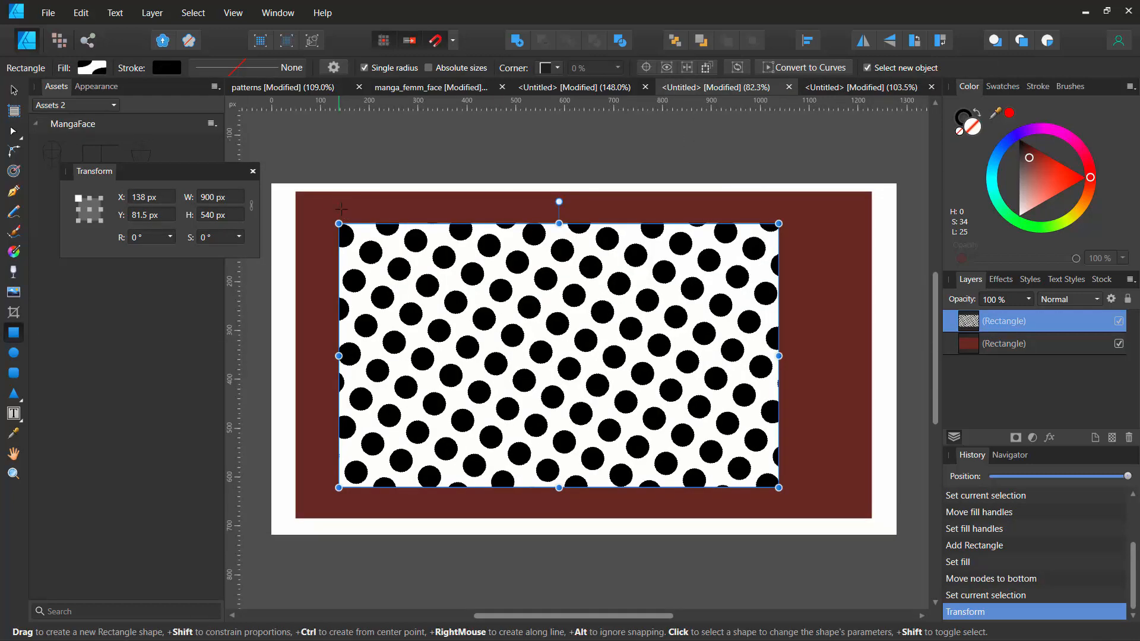
pyautogui.click(332, 203)
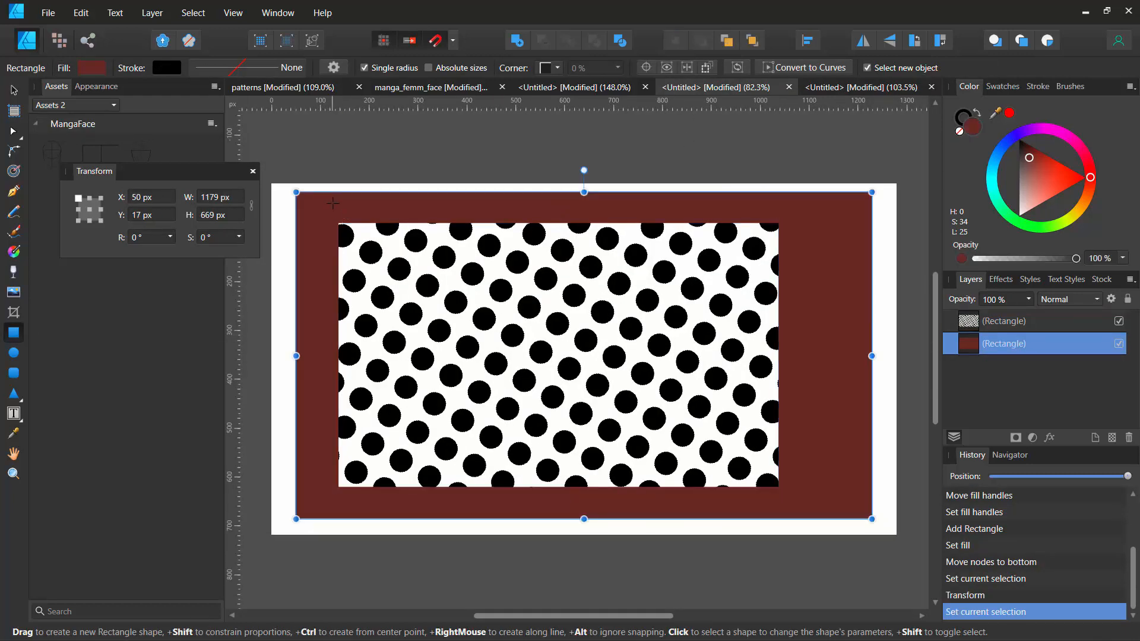
pyautogui.click(834, 89)
pyautogui.press('g')
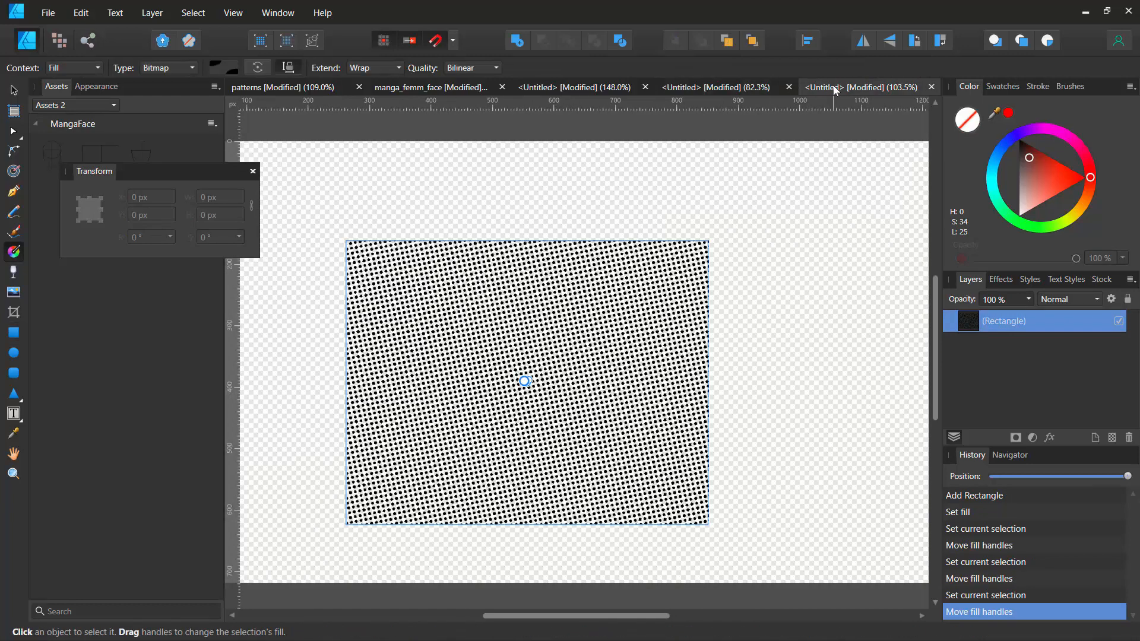
pyautogui.hotkey('ctrl', 'v')
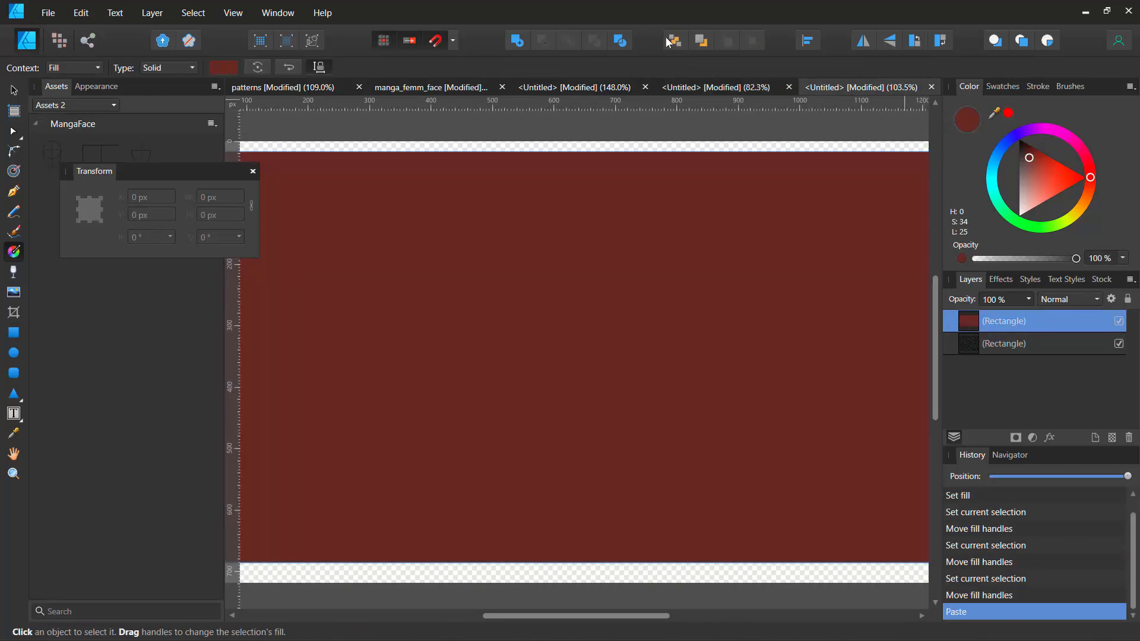
# - Send the pasted red rectangle behind the dot rectangle and select the dot rectangle
pyautogui.click(670, 38)
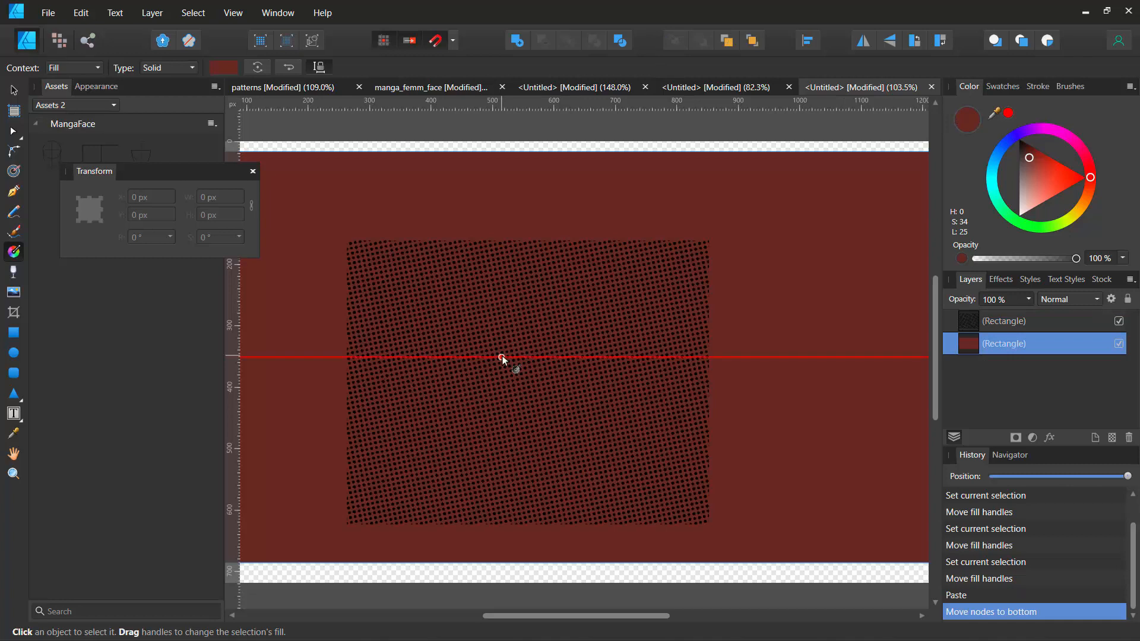
pyautogui.click(966, 323)
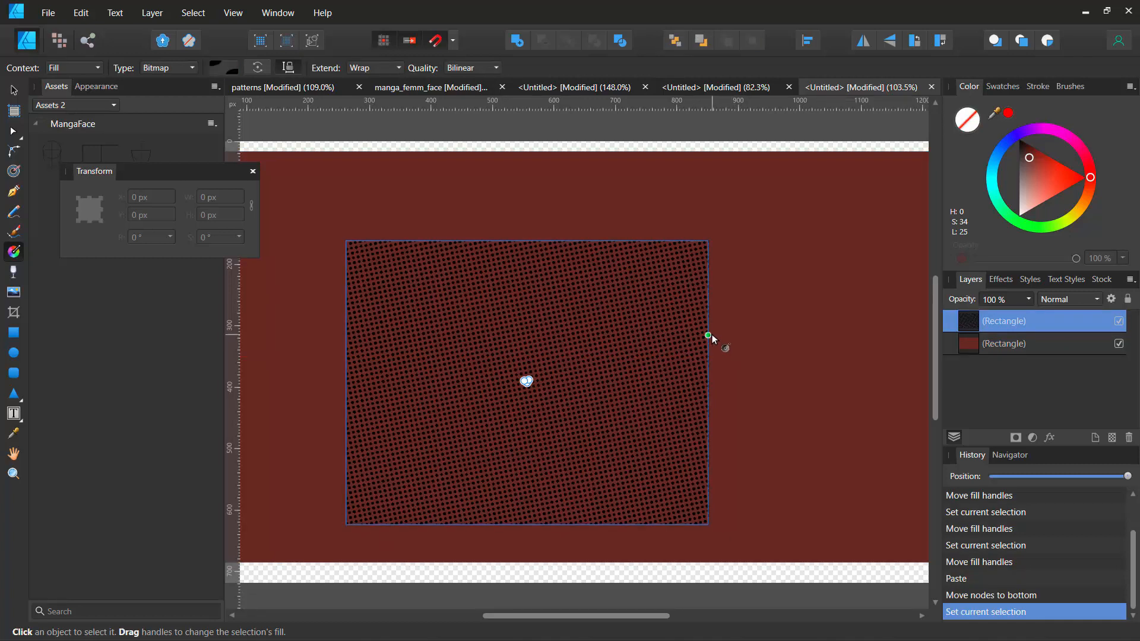
pyautogui.scroll(8, 711, 334)
pyautogui.press('space')
pyautogui.moveTo(547, 310); pyautogui.dragTo(936, 354)
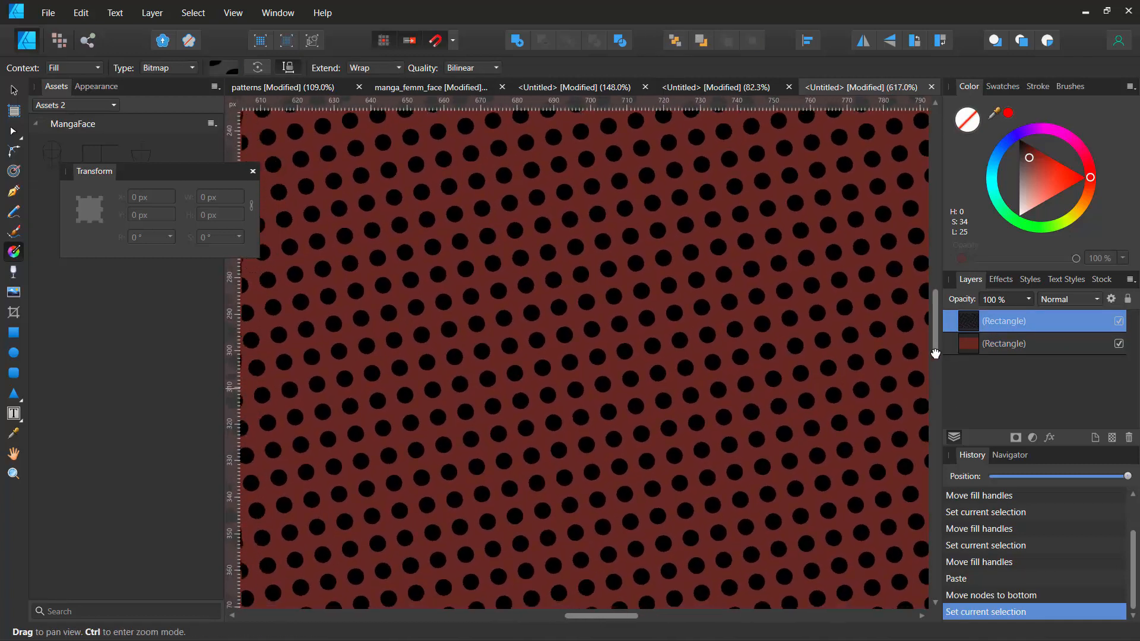
pyautogui.scroll(-2, 637, 317)
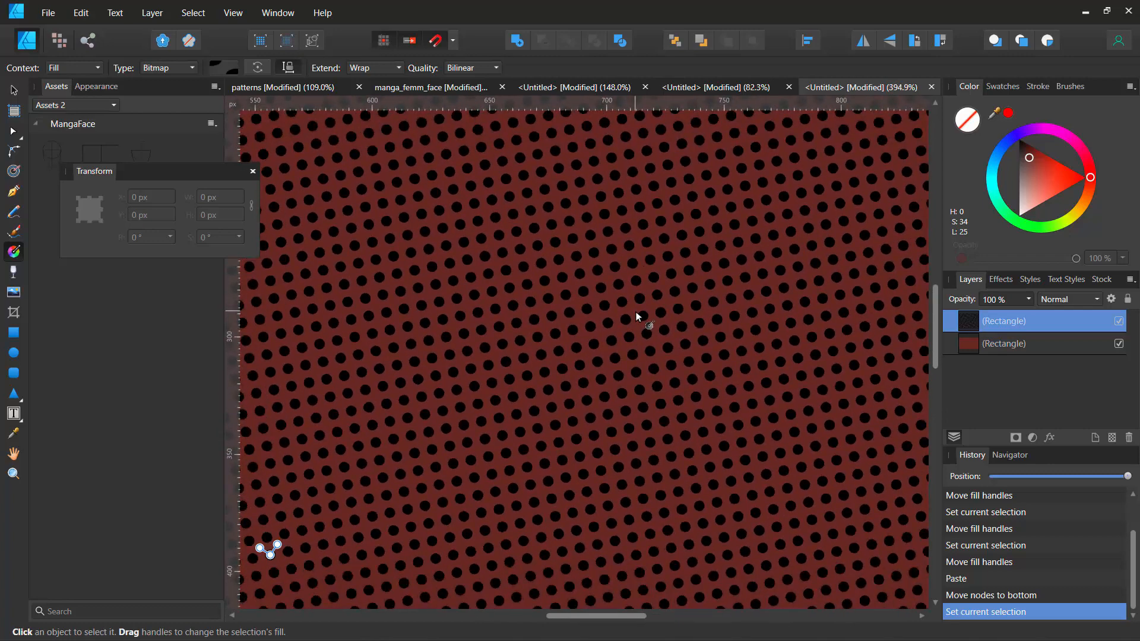
pyautogui.click(50, 19)
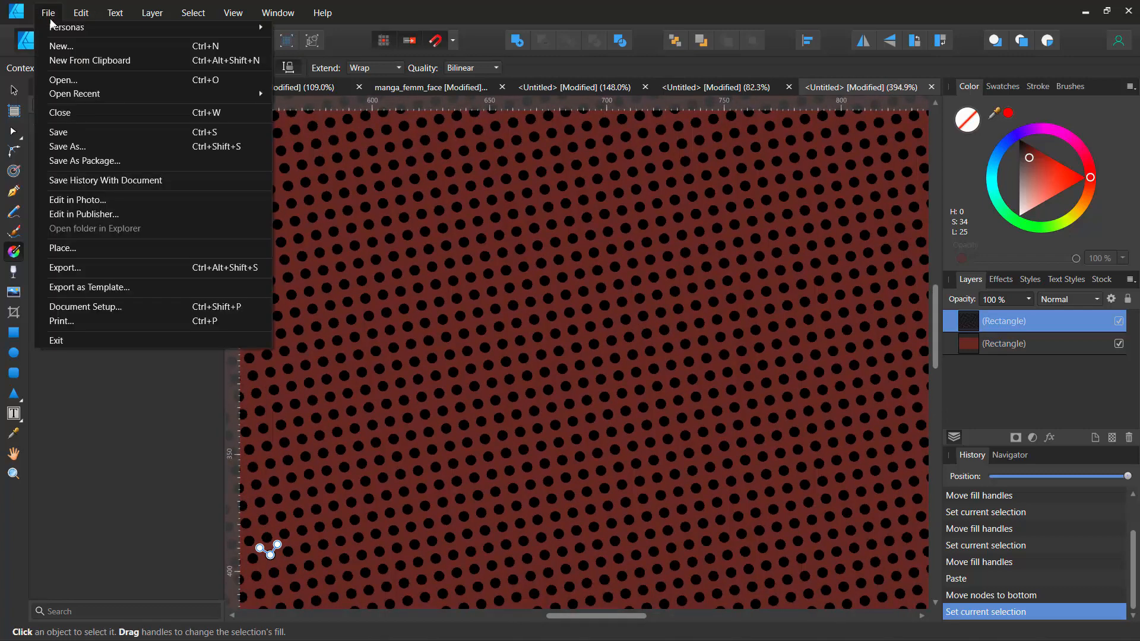
pyautogui.click(62, 45)
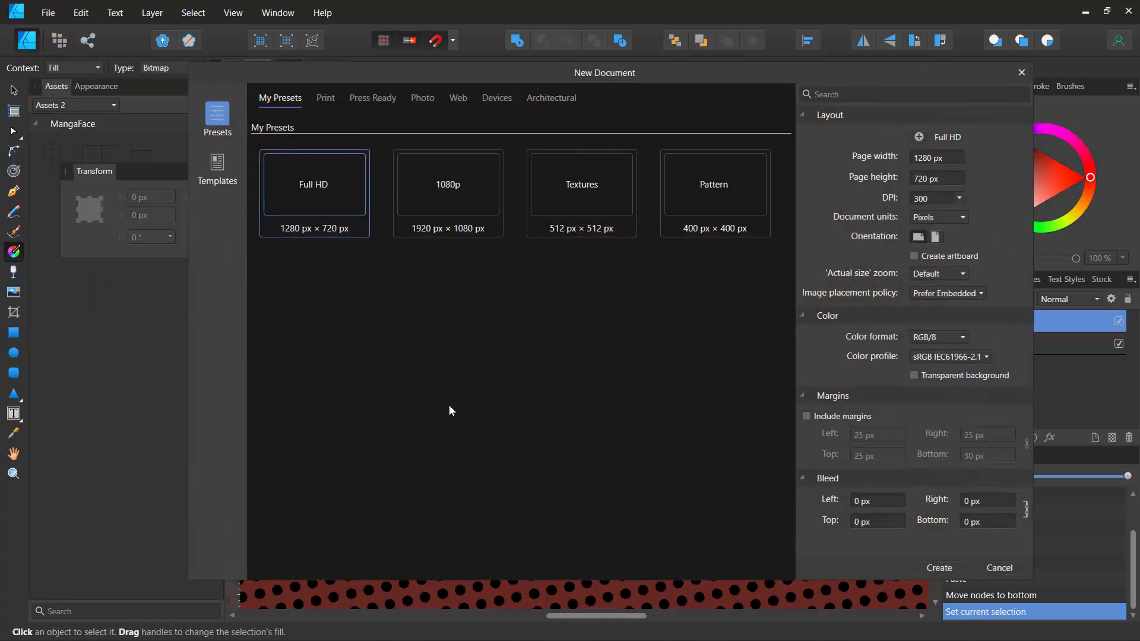
pyautogui.click(325, 99)
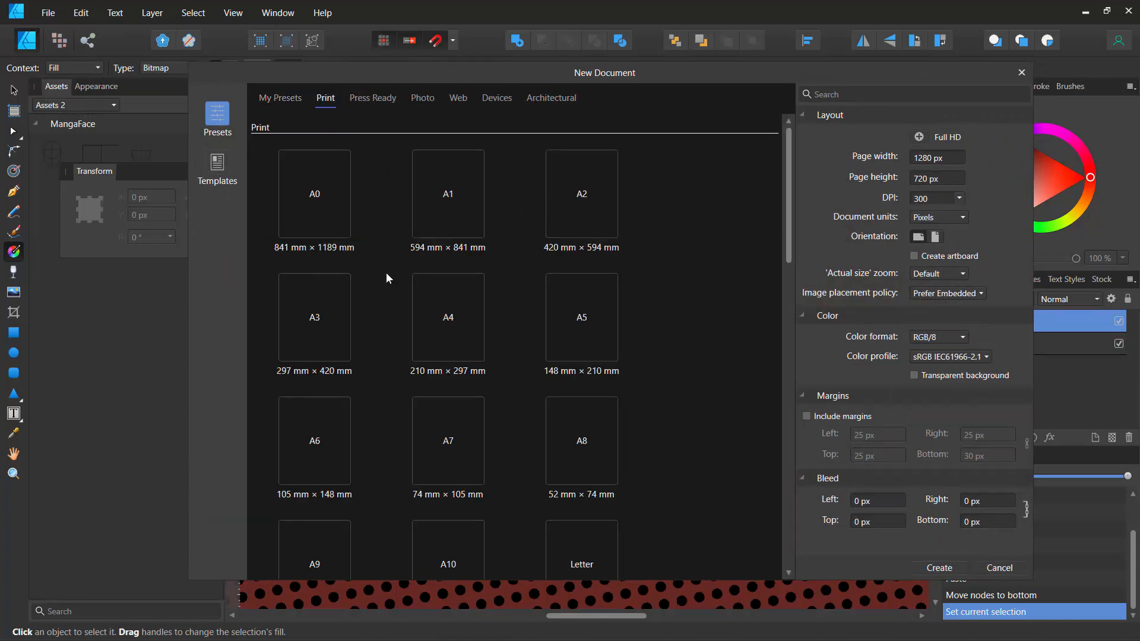
pyautogui.click(448, 331)
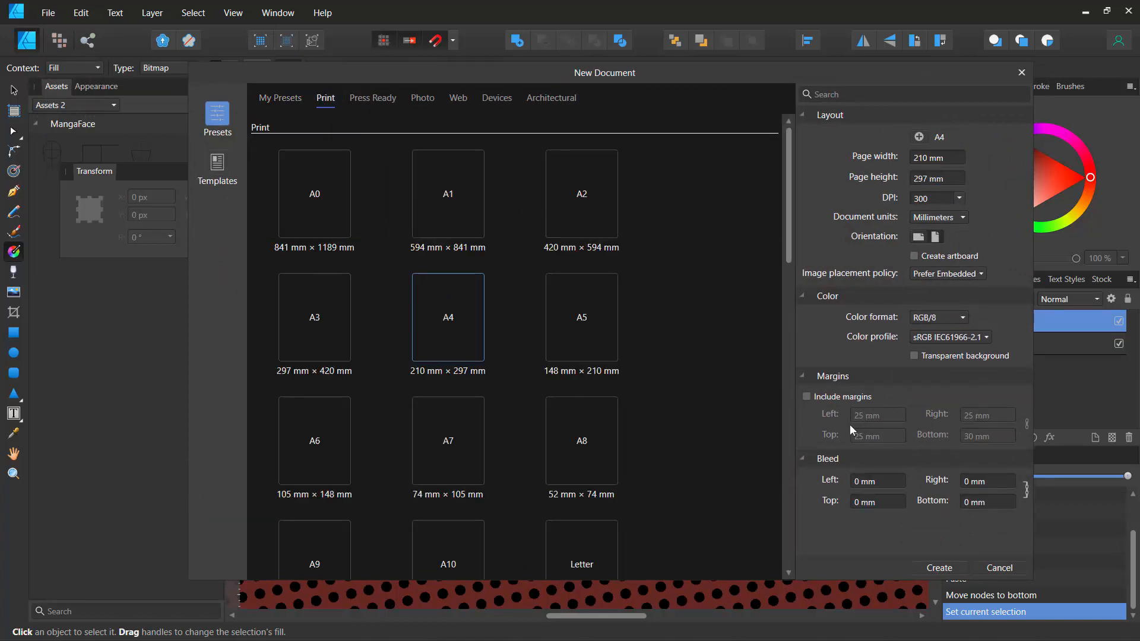
pyautogui.click(914, 356)
pyautogui.click(931, 217)
pyautogui.click(932, 231)
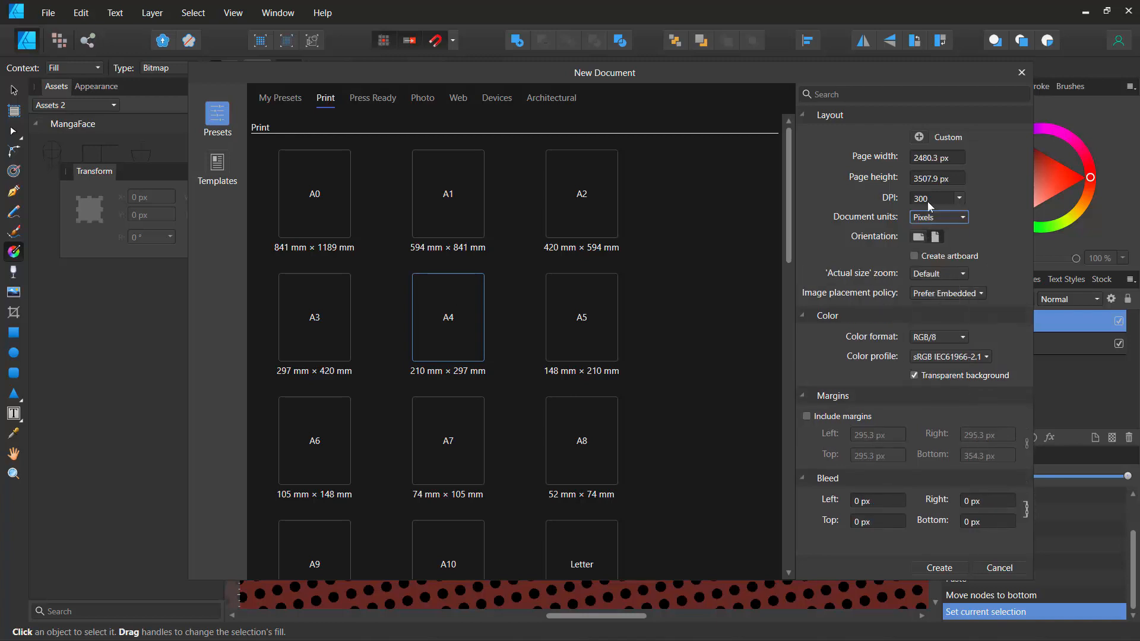
pyautogui.click(929, 158)
pyautogui.press('Escape')
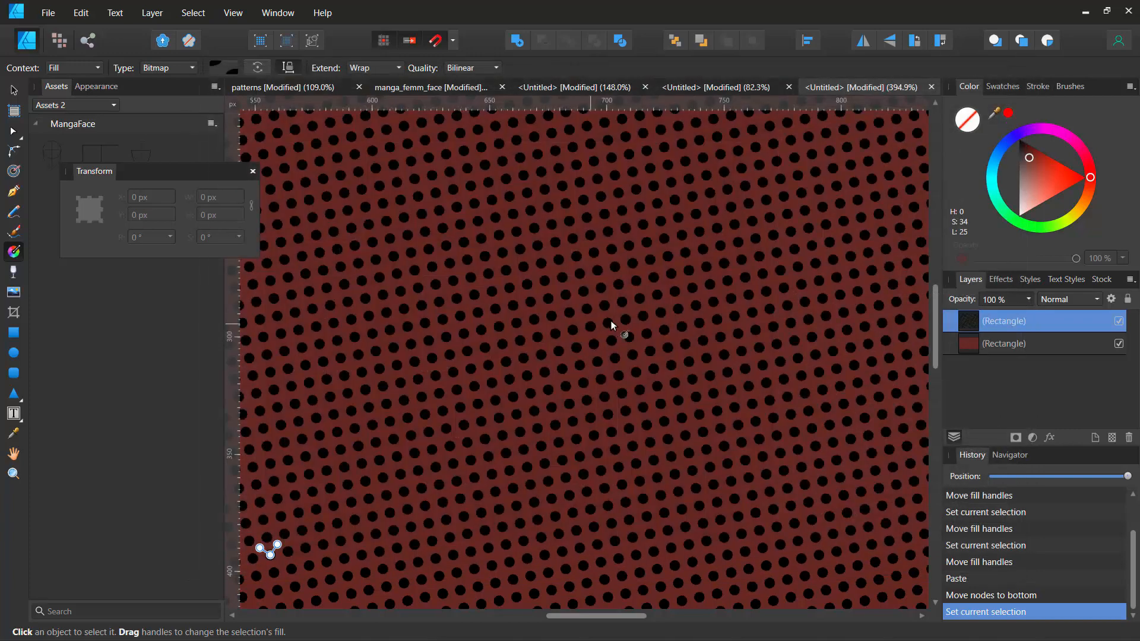
# - Move the dense dot fill's origin within the rectangle
pyautogui.scroll(-5, 596, 315)
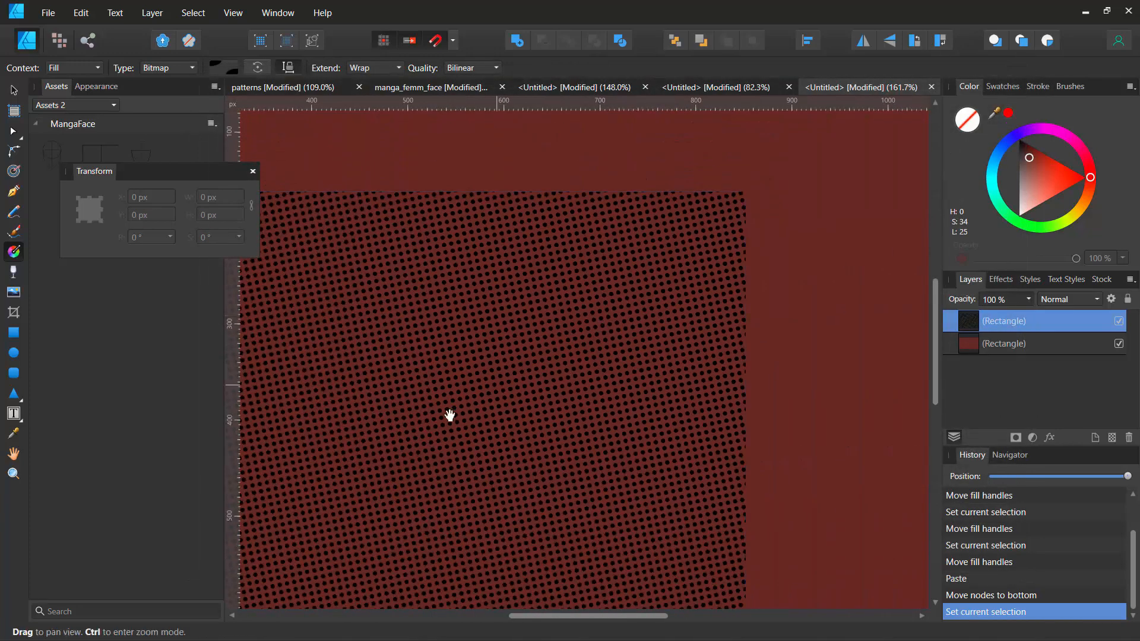
pyautogui.moveTo(450, 415); pyautogui.dragTo(554, 331)
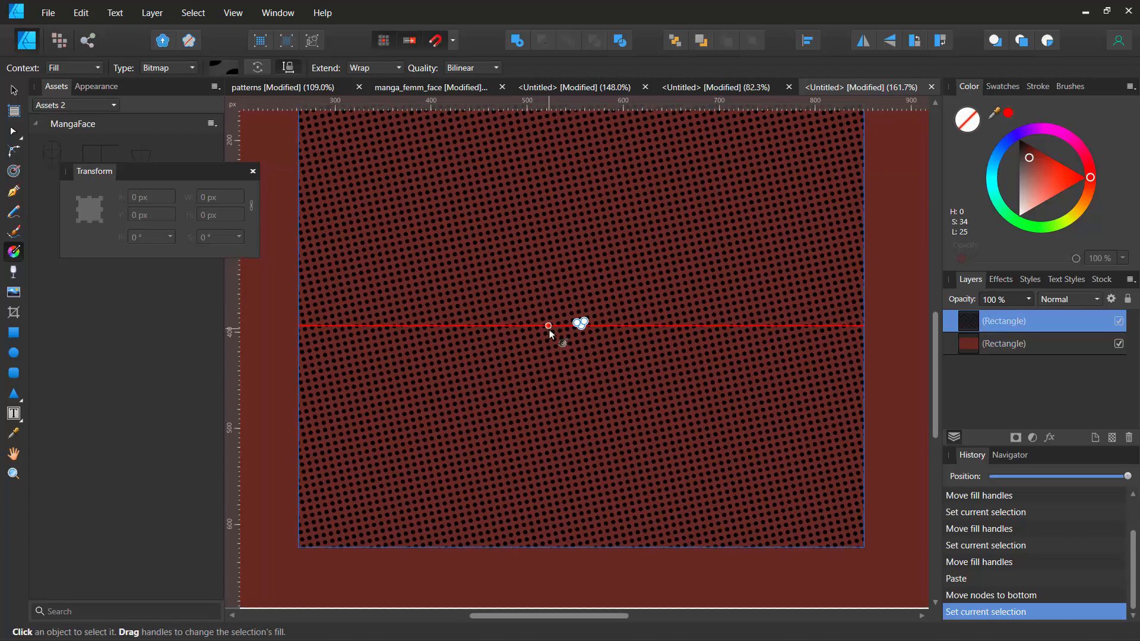